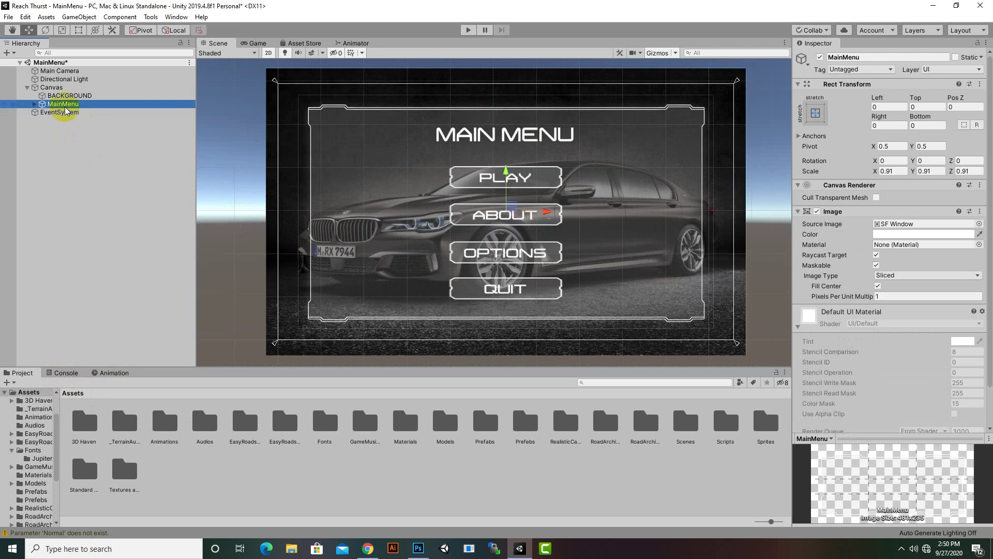
Duplicate the MainMenu panel in the Canvas and rename the copy AboutMenu.
key(ctrl+d)
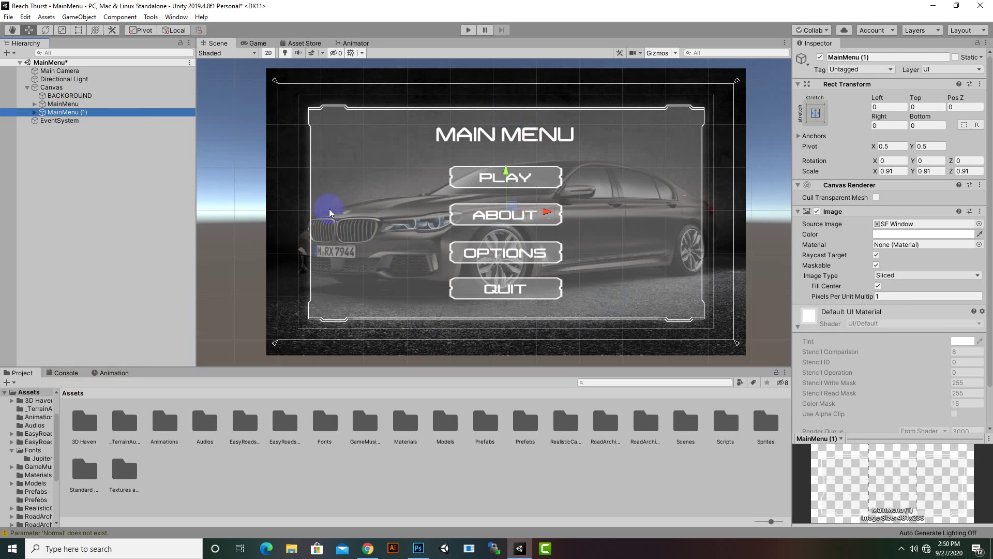
right_click(84, 111)
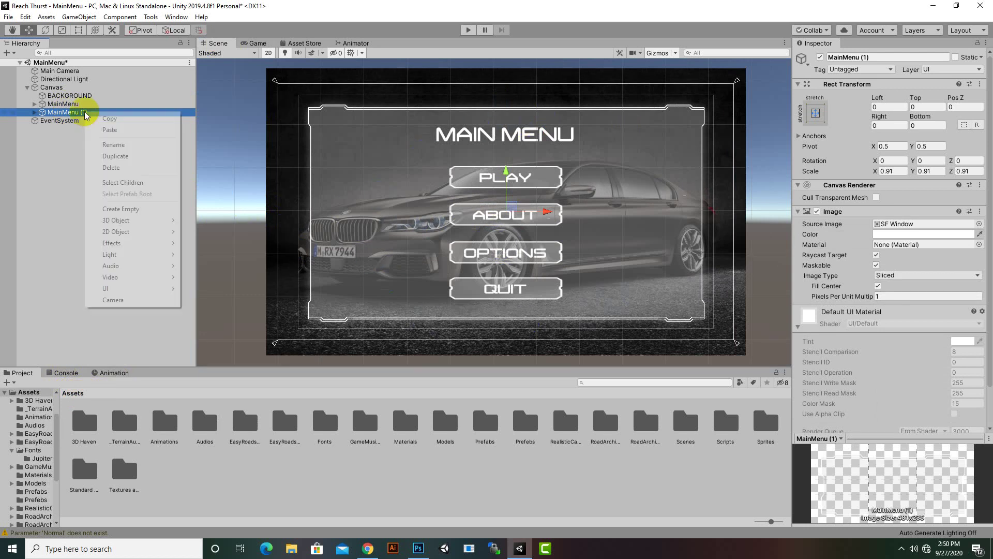
click(96, 146)
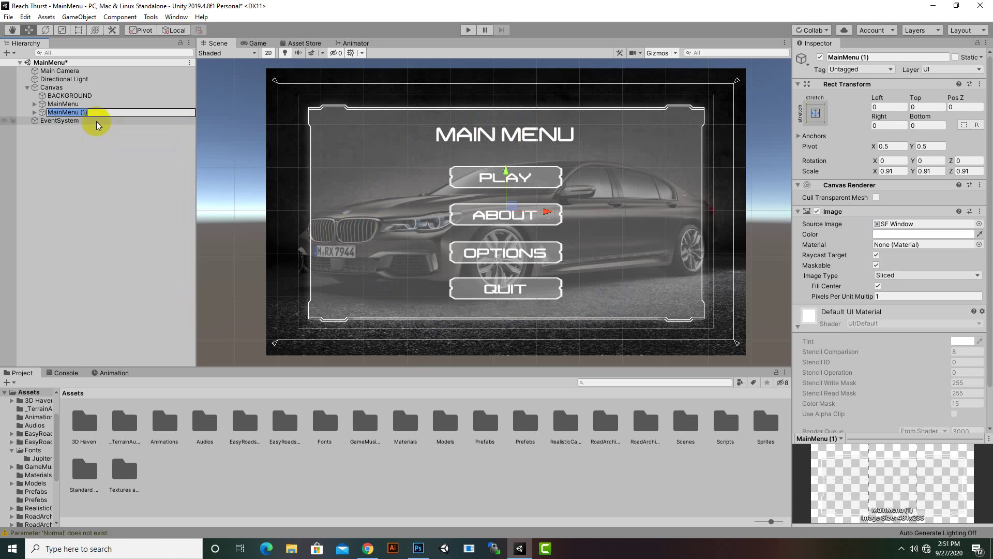
text(AboutMenu)
key(Return)
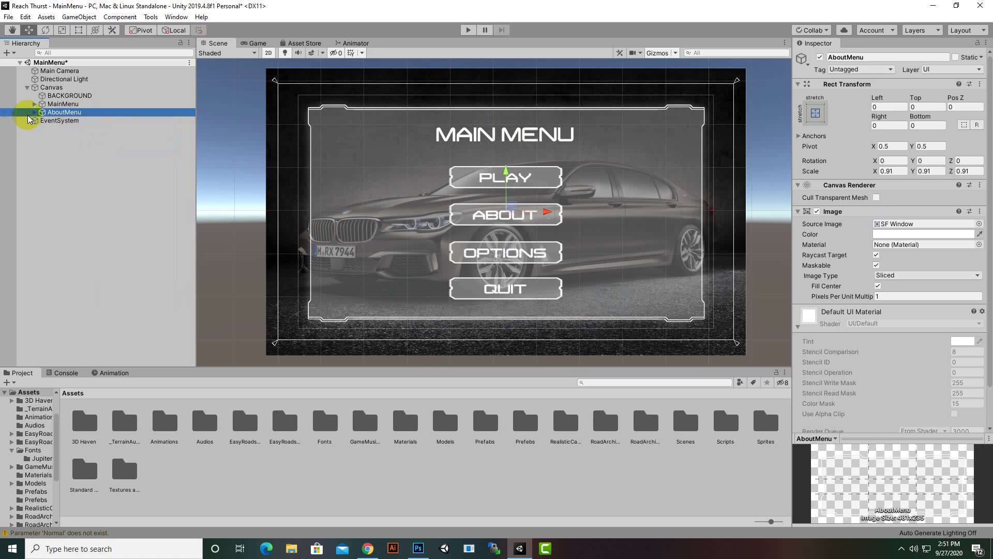
Change the text of AboutMenu's title object to ABOUT MENU.
click(34, 113)
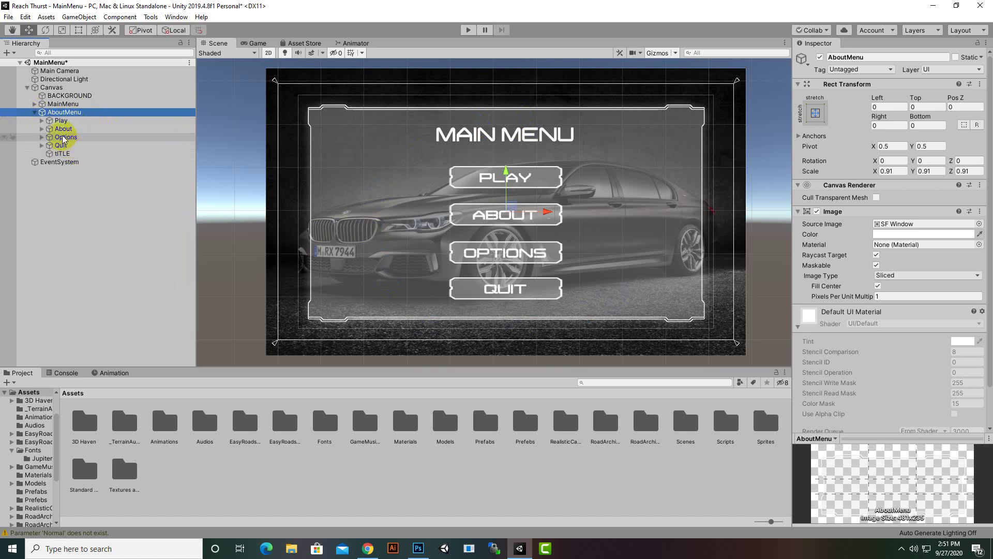
click(72, 153)
click(824, 236)
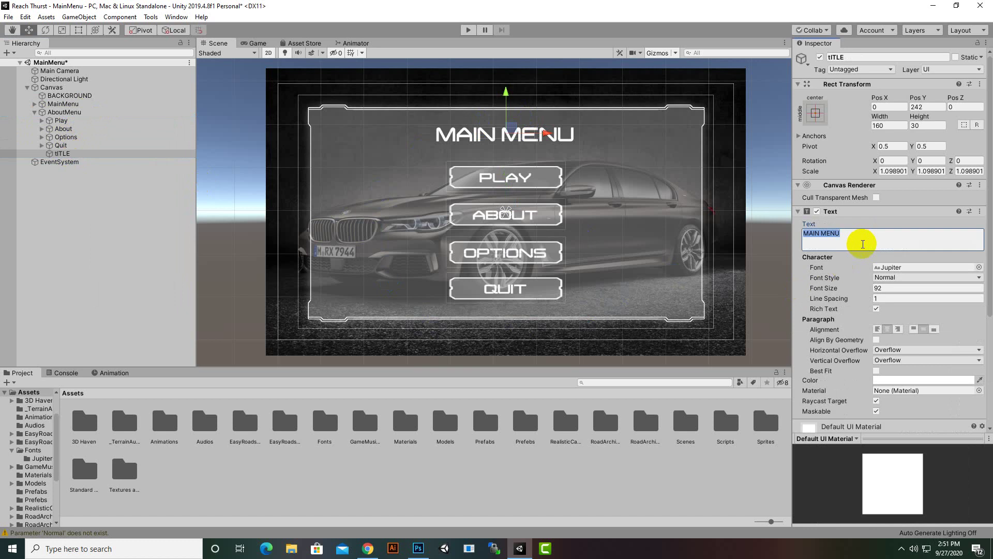
click(825, 236)
click(709, 237)
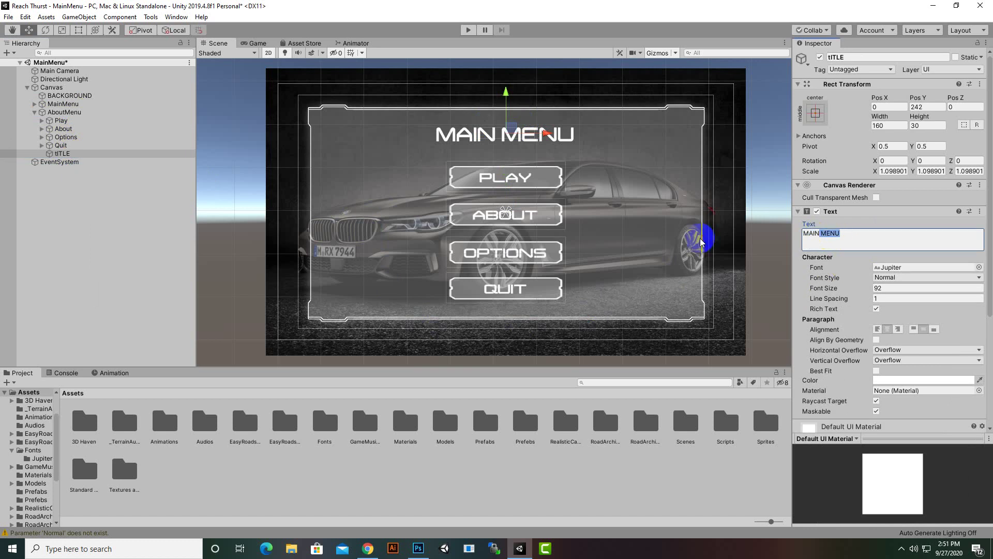
click(830, 238)
drag(820, 234, 788, 235)
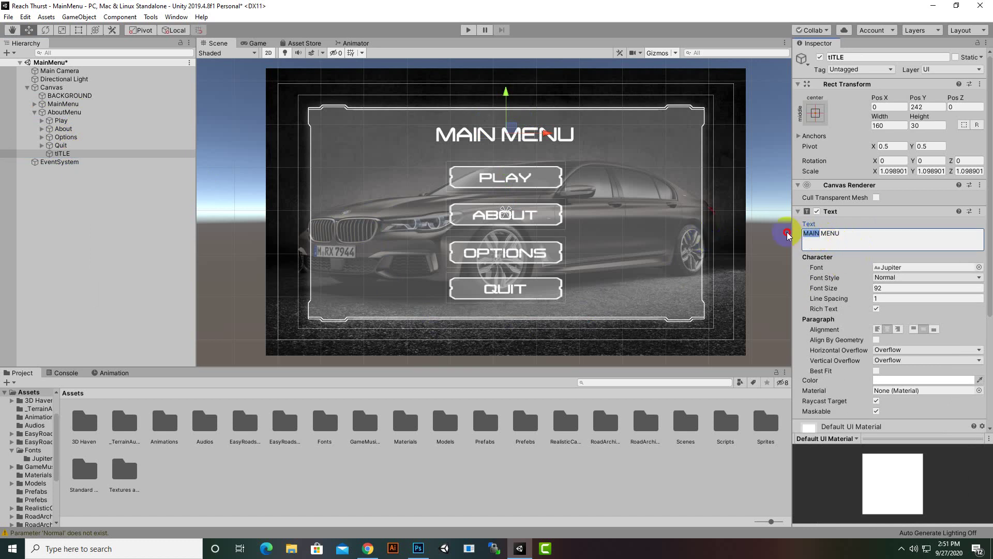
text(AB)
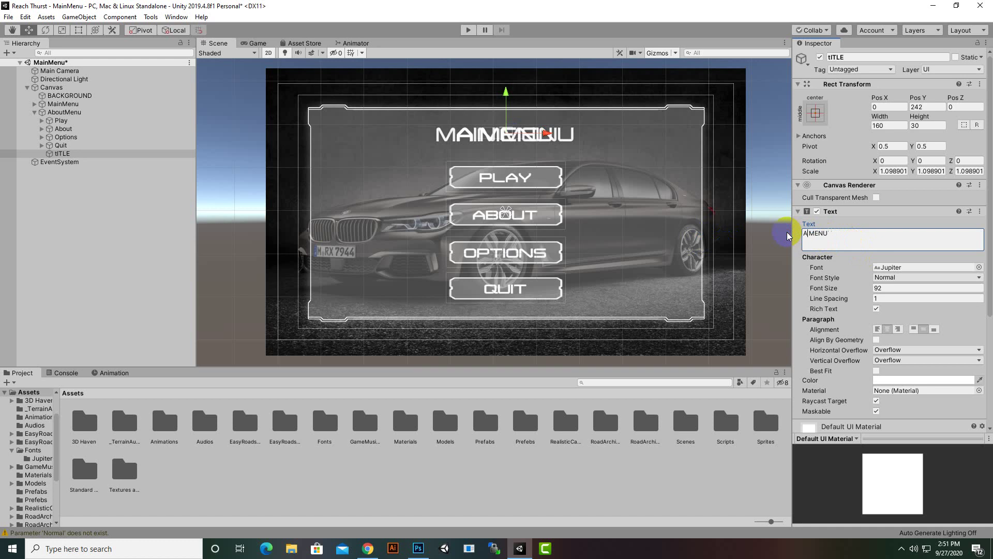
text(OU)
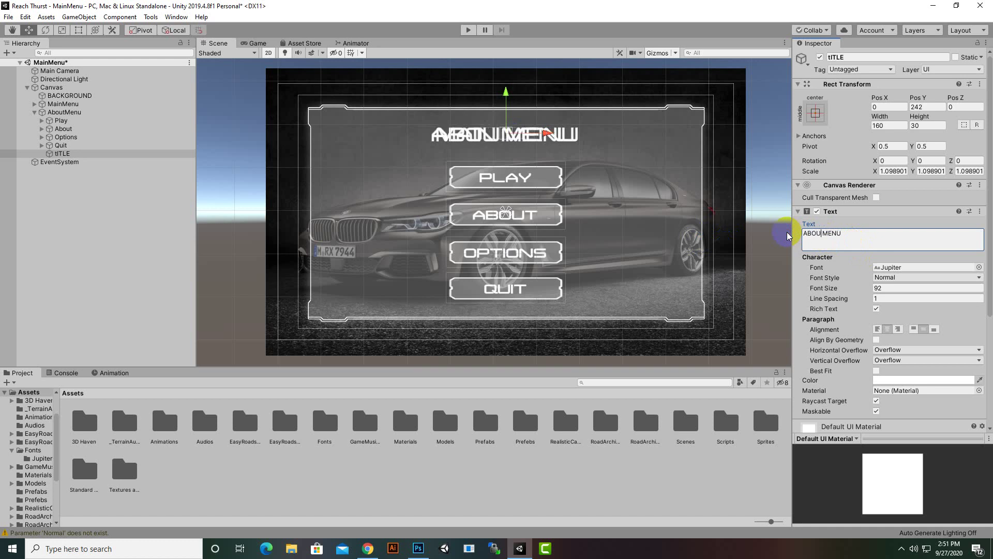
text(T)
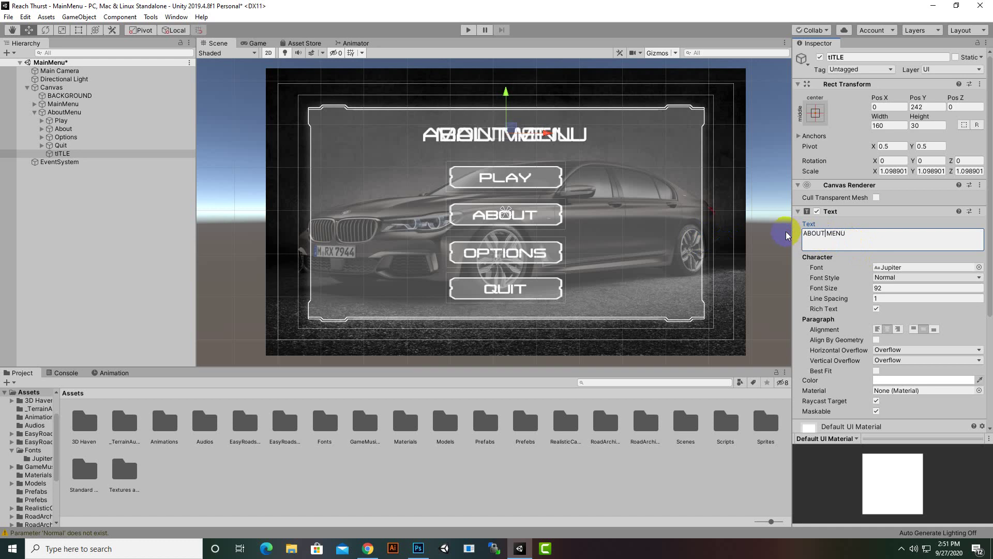
Deactivate the MainMenu panel and delete the Play, About and Options buttons from AboutMenu.
click(65, 103)
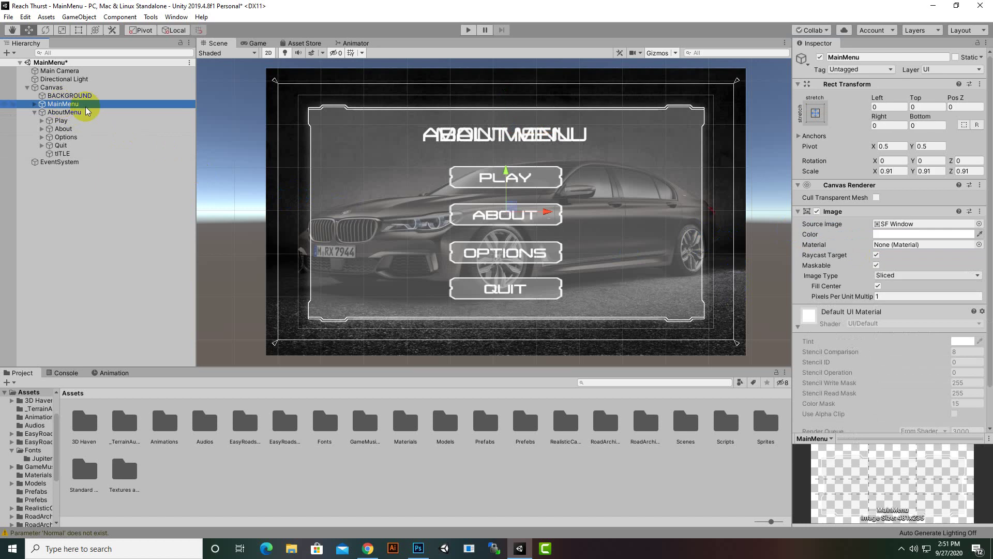
click(819, 58)
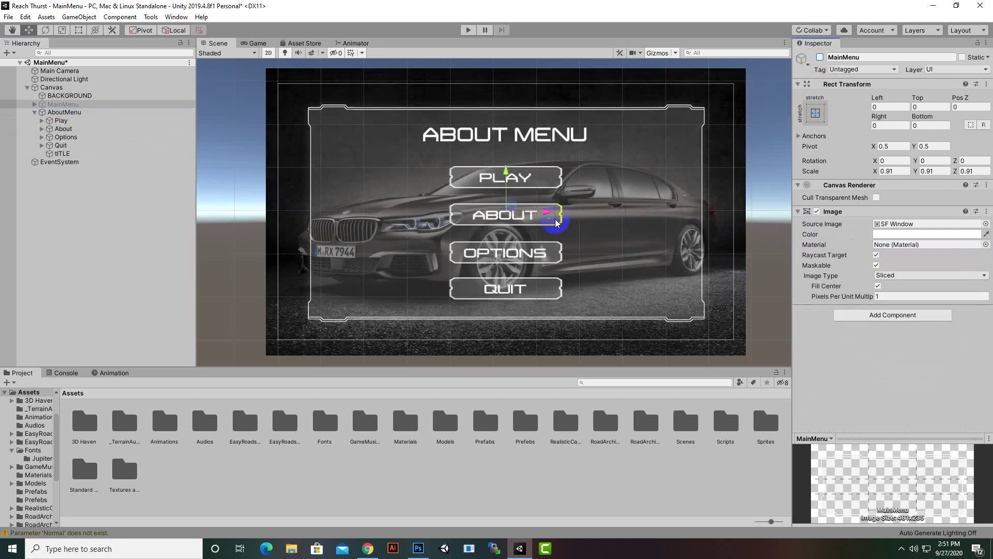
click(61, 121)
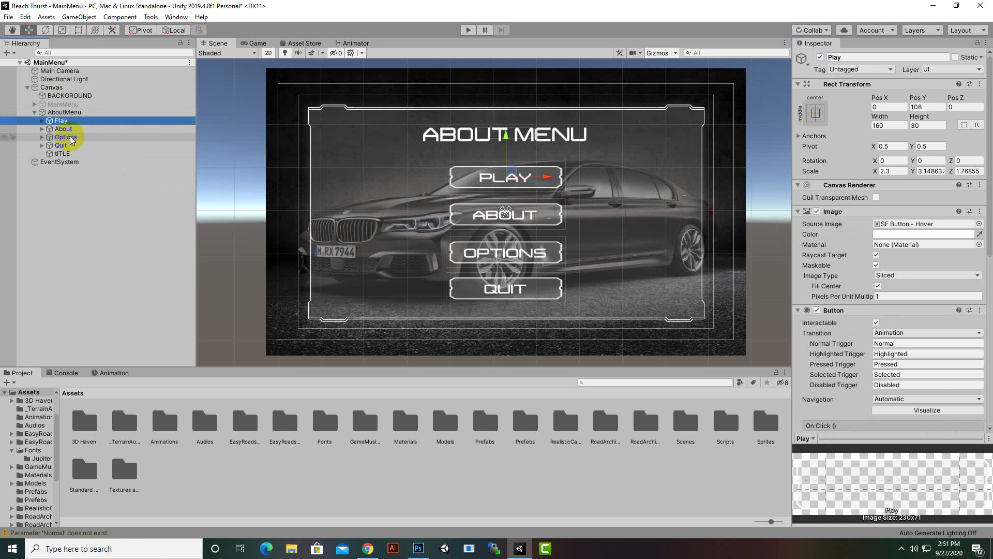
shift+click(65, 137)
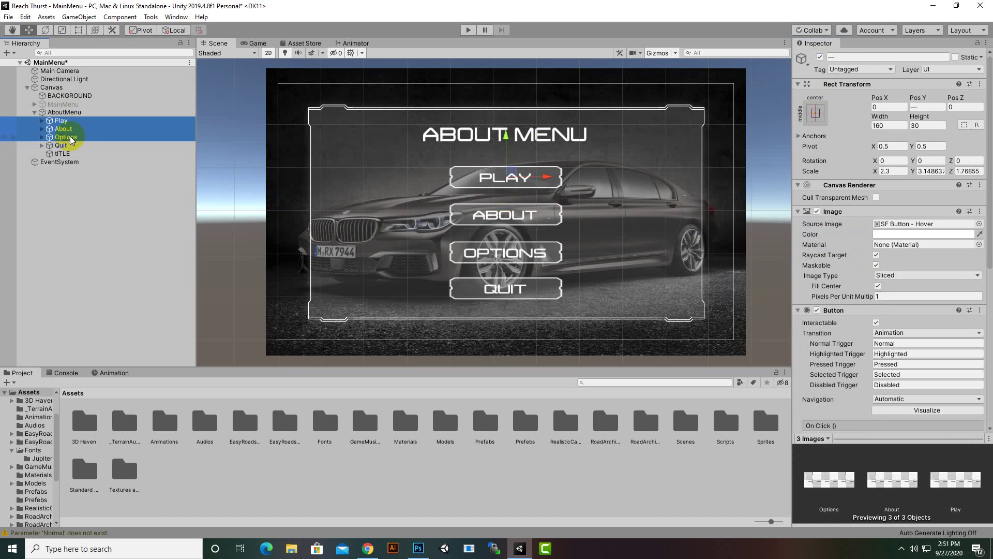
key(Delete)
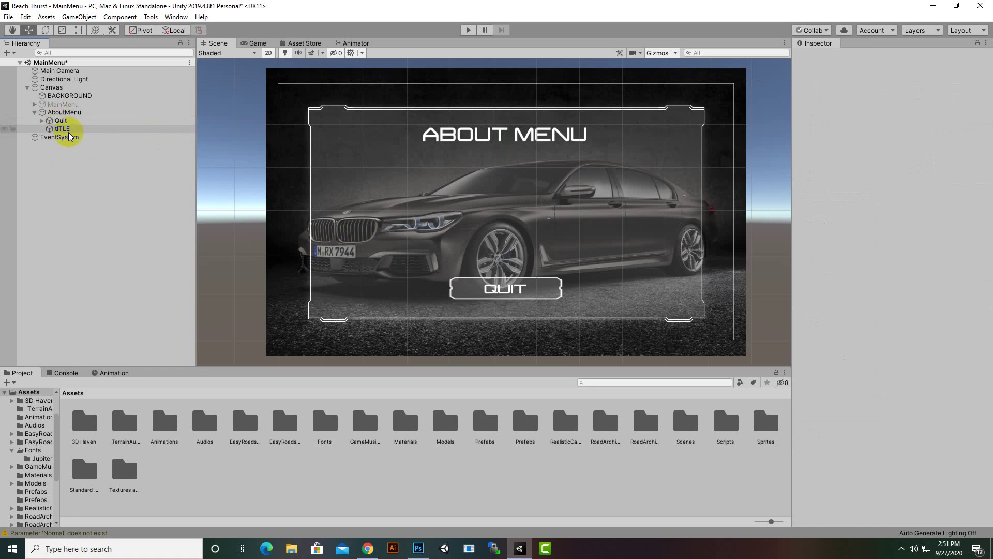
Rename AboutMenu's remaining Quit button object as Back.
click(45, 122)
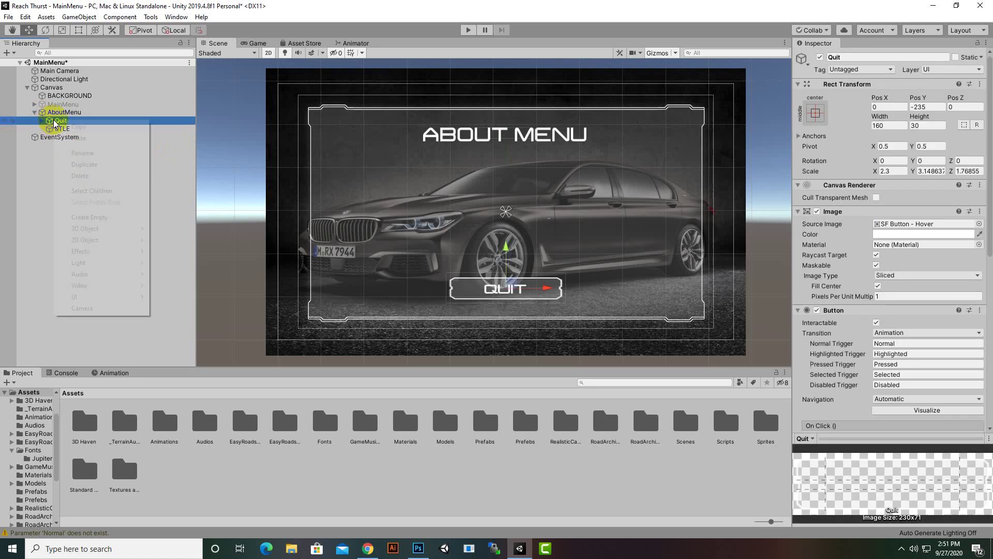
right_click(49, 122)
click(123, 154)
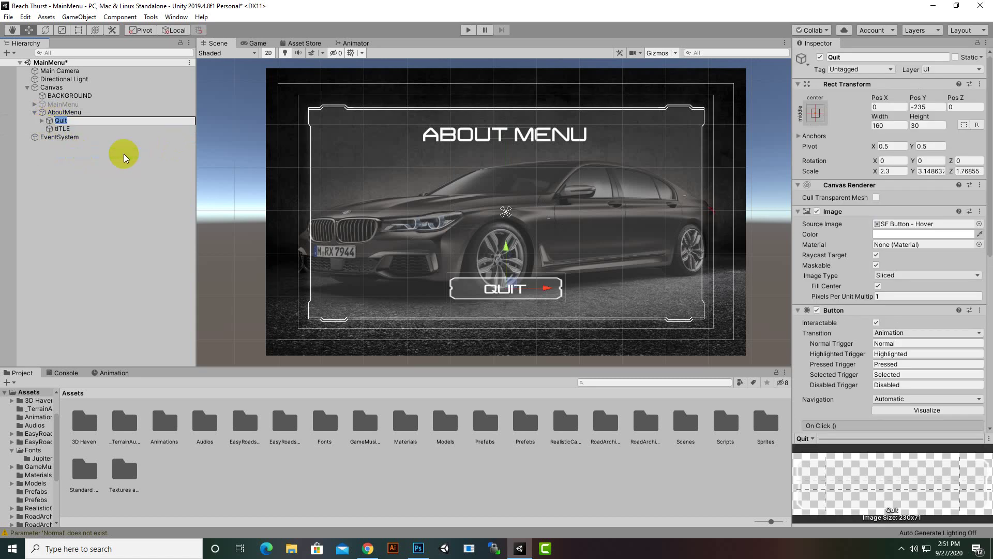
text(Back)
key(Return)
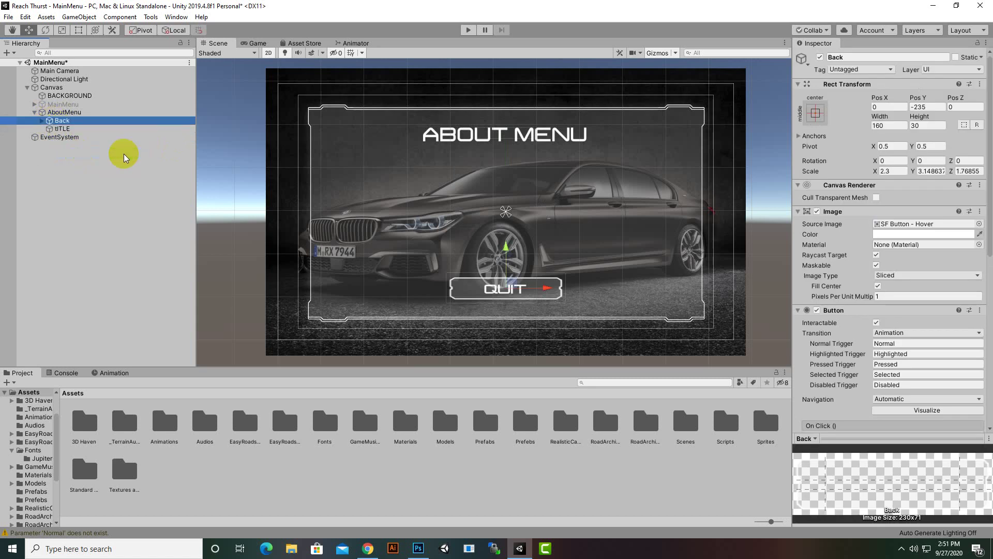
Change the label text of the Back button to BACK.
click(42, 120)
click(70, 129)
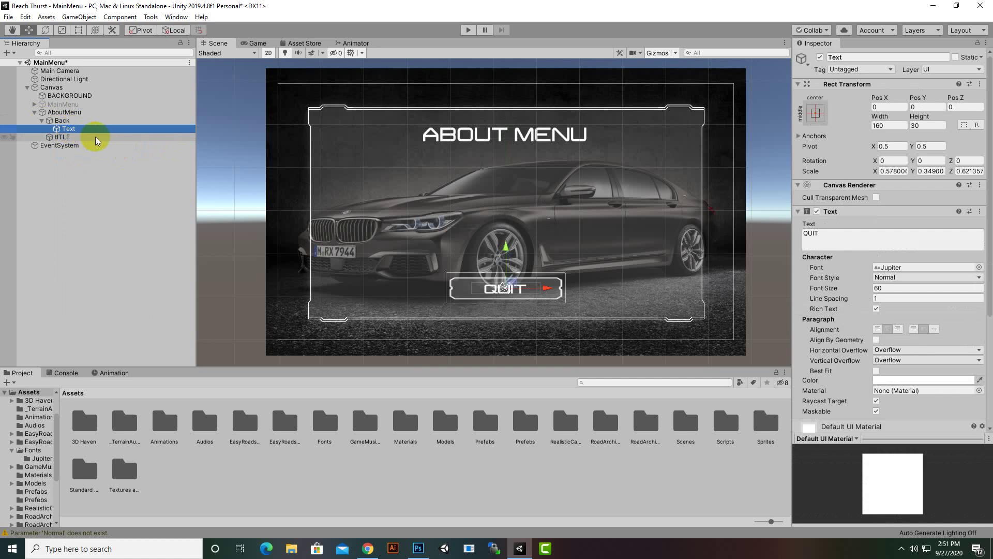
click(830, 236)
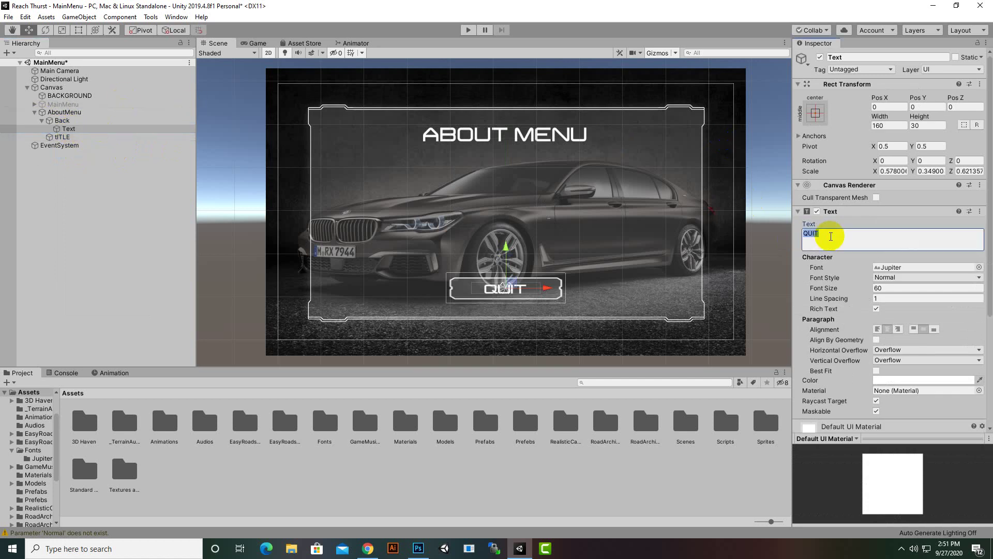
text(BACK)
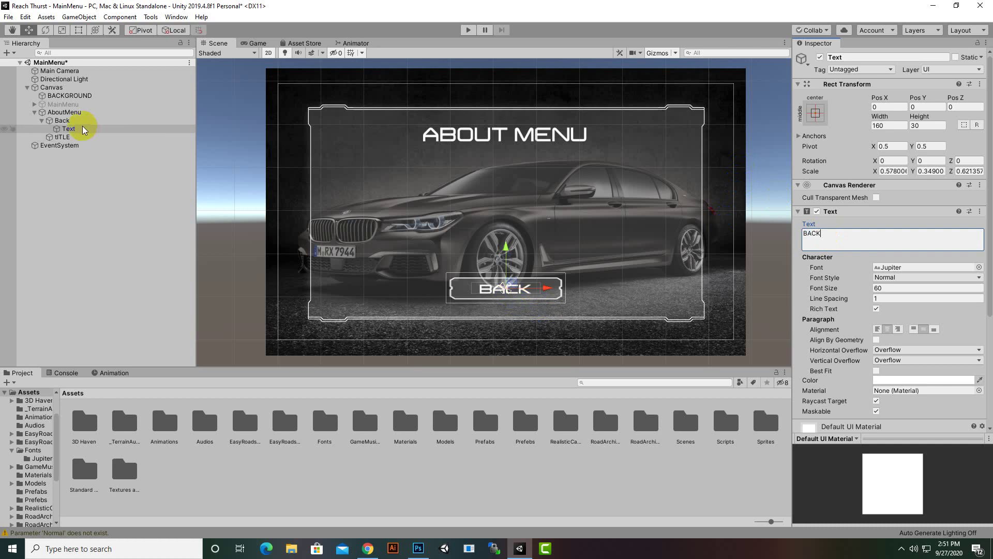
Duplicate AboutMenu's title text object and rename the copy abouttext.
click(64, 112)
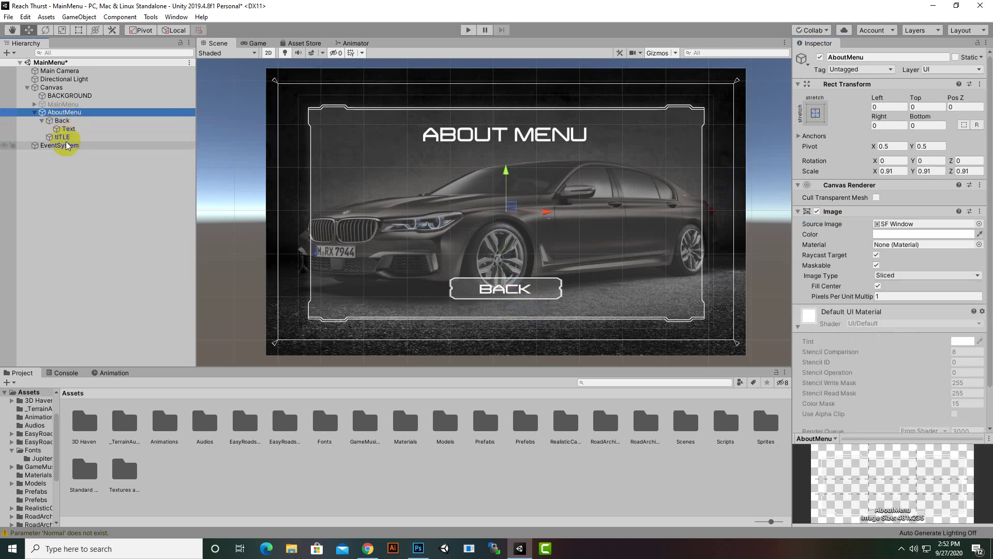
click(61, 137)
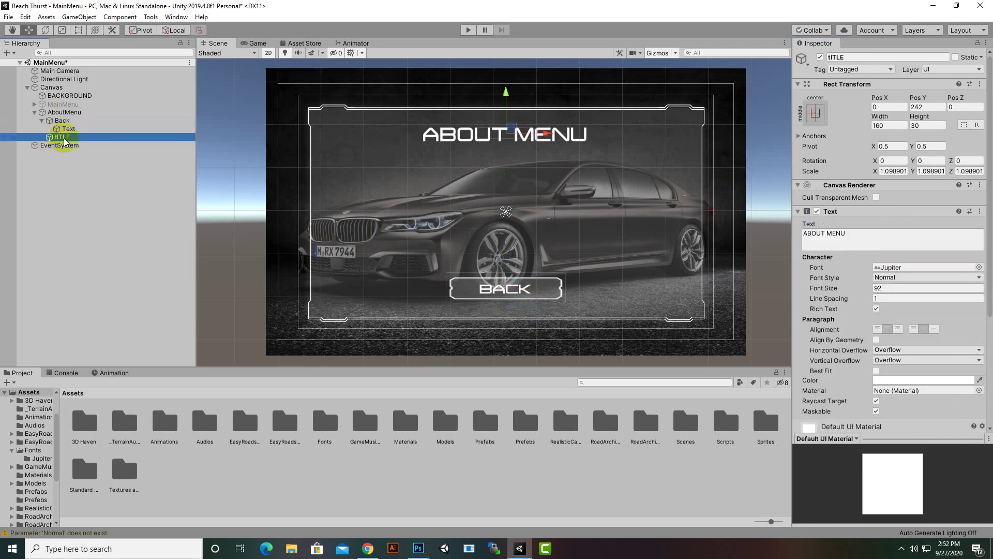
key(ctrl+d)
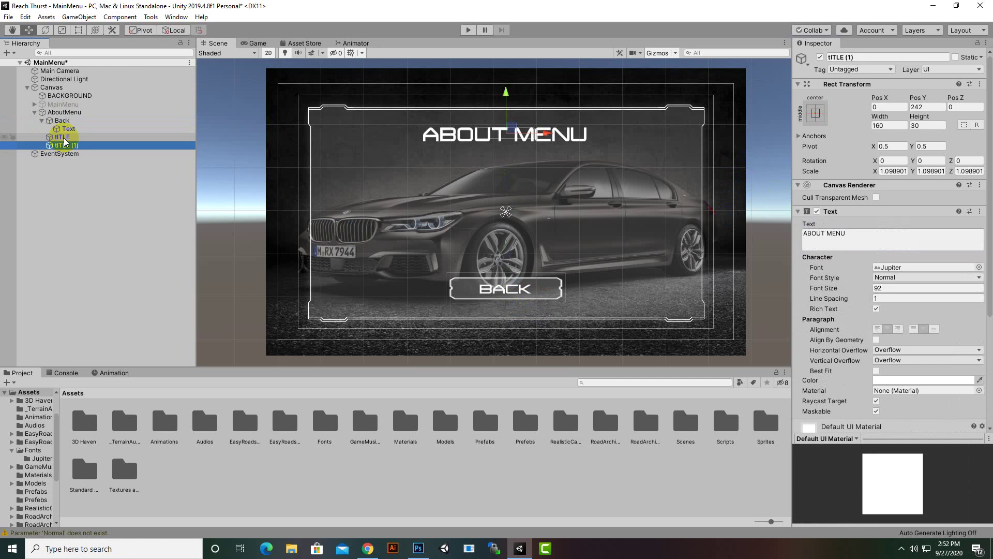
right_click(63, 146)
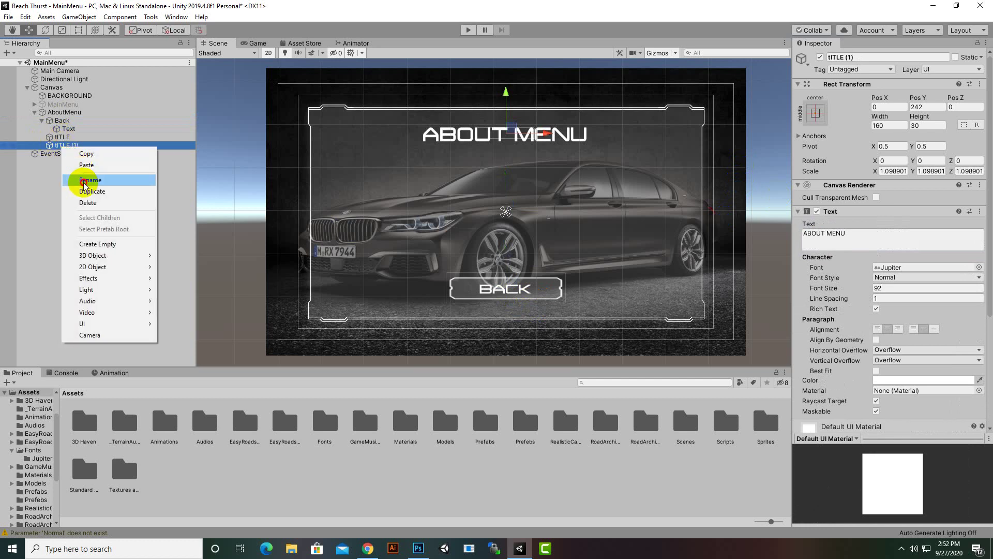
click(84, 180)
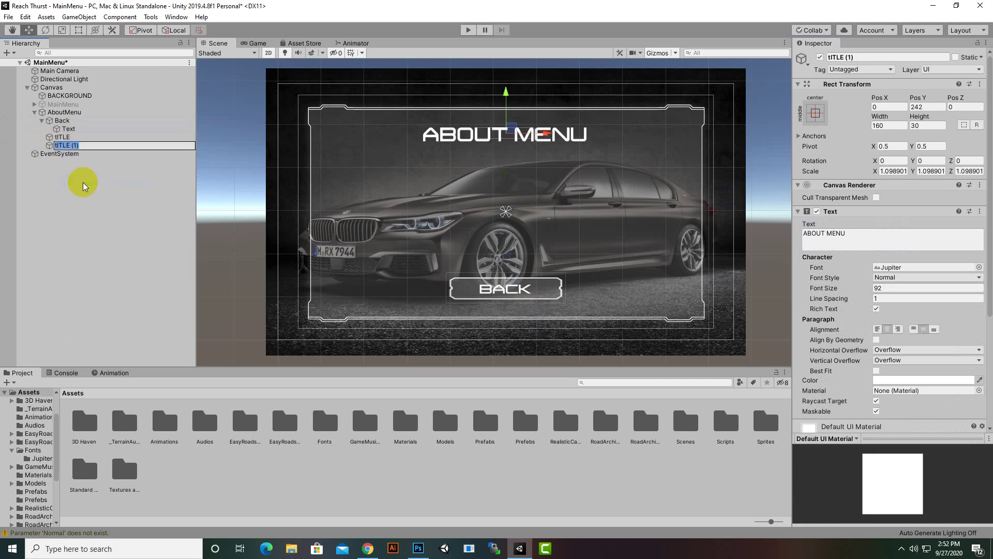
text(abouttext)
key(Return)
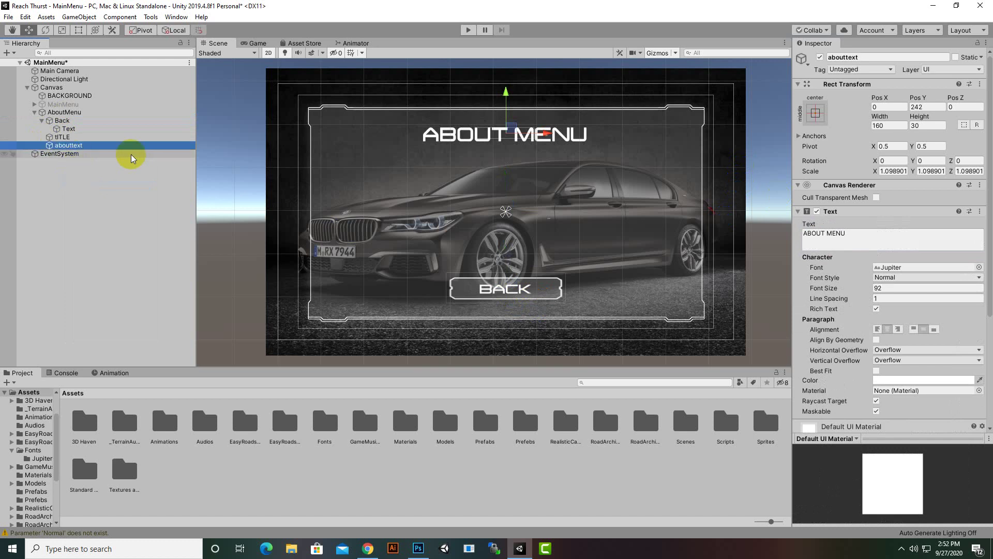
Move abouttext below the title to a Y position of about 148 and set its font size to 48.
drag(511, 93, 509, 125)
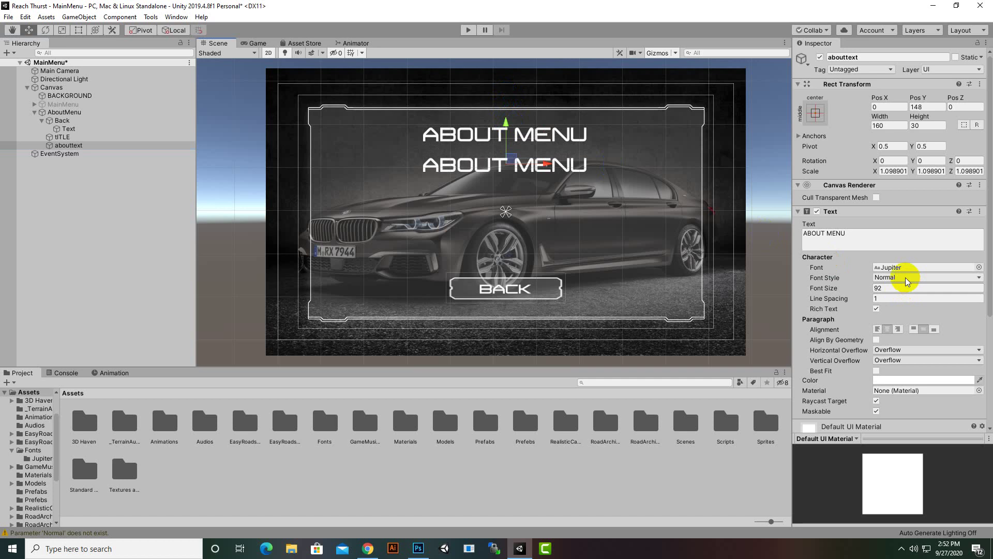
click(913, 288)
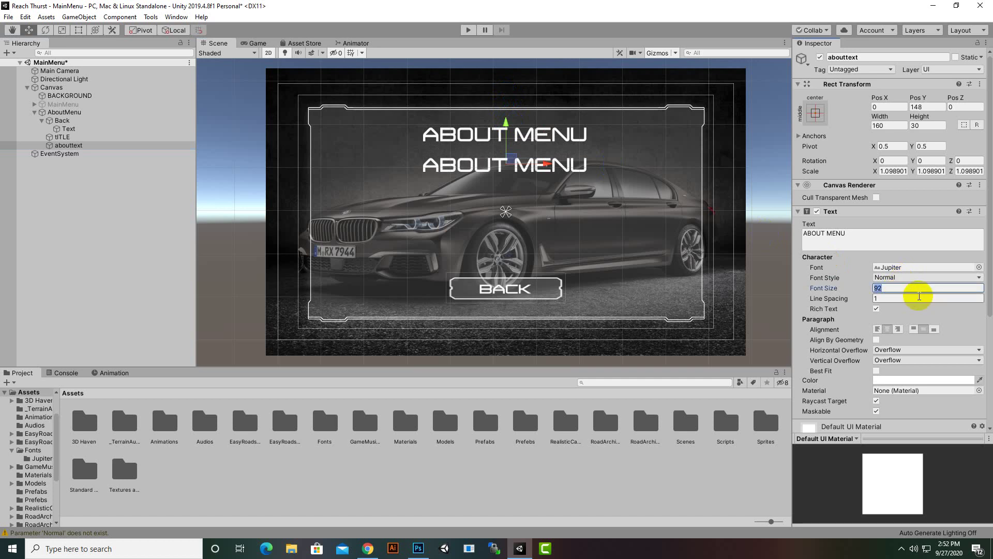
text(48)
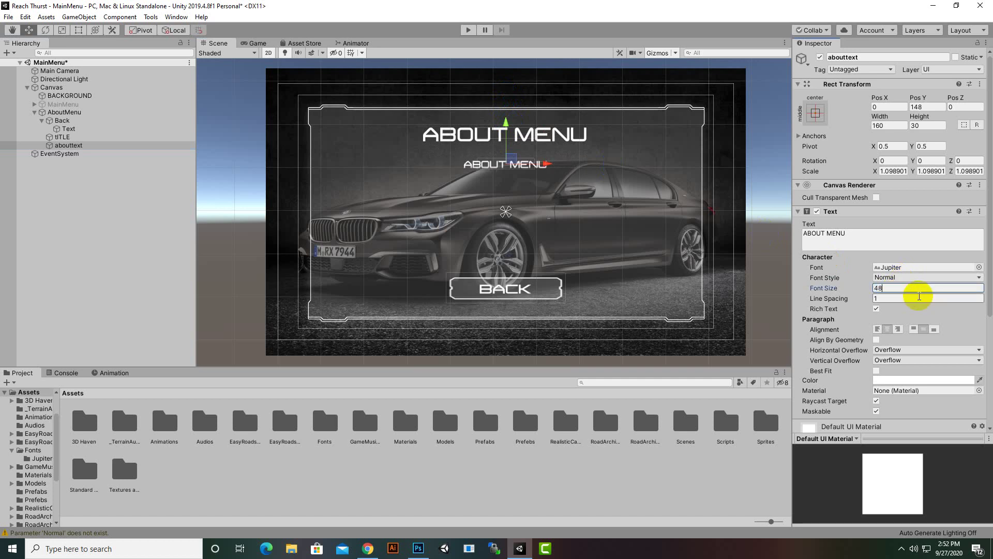
Left-align abouttext and move it toward the panel's left side, to an X position of about -442.
drag(548, 164, 545, 165)
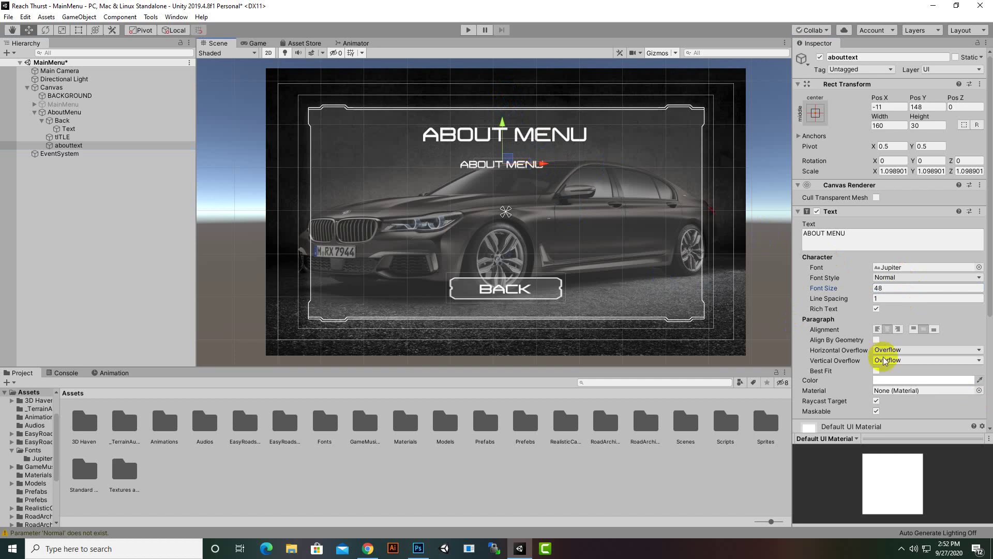
click(878, 329)
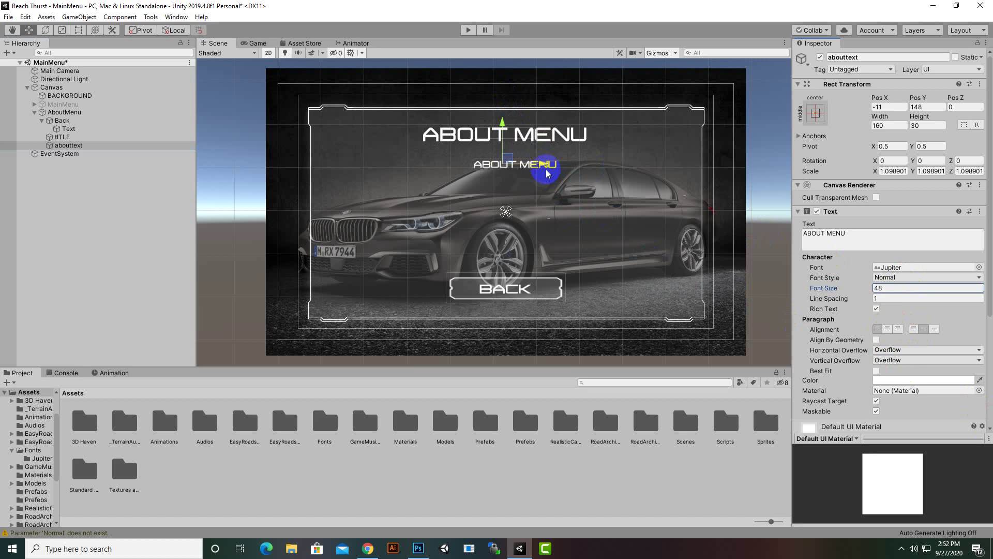
drag(541, 166, 404, 180)
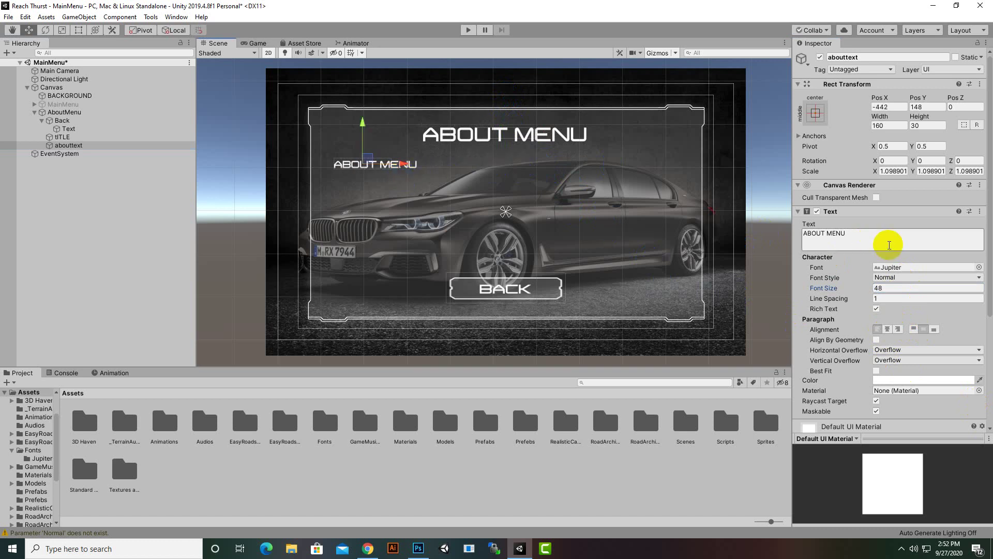
Move abouttext slightly down to a Y position of about 135 and save the scene.
click(887, 245)
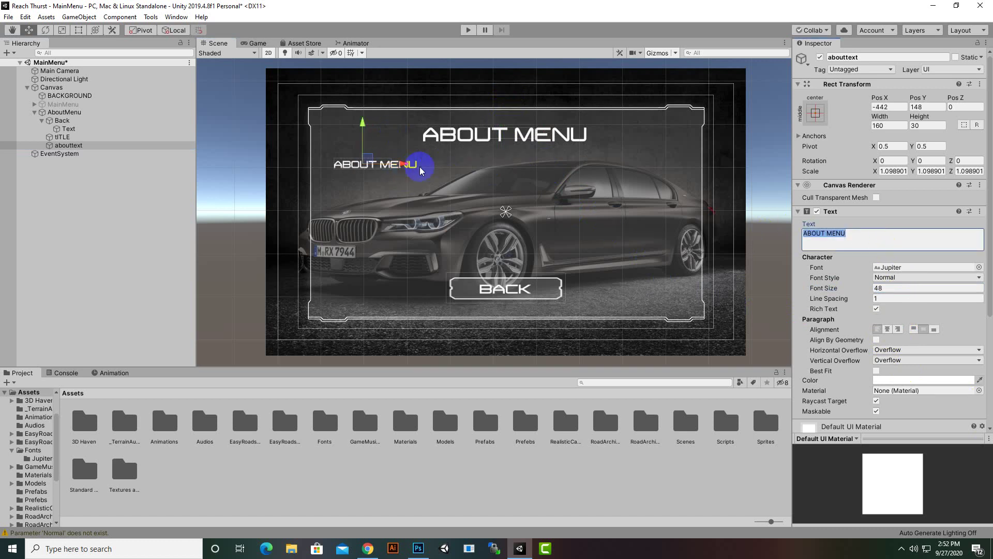
drag(356, 119, 356, 127)
click(834, 239)
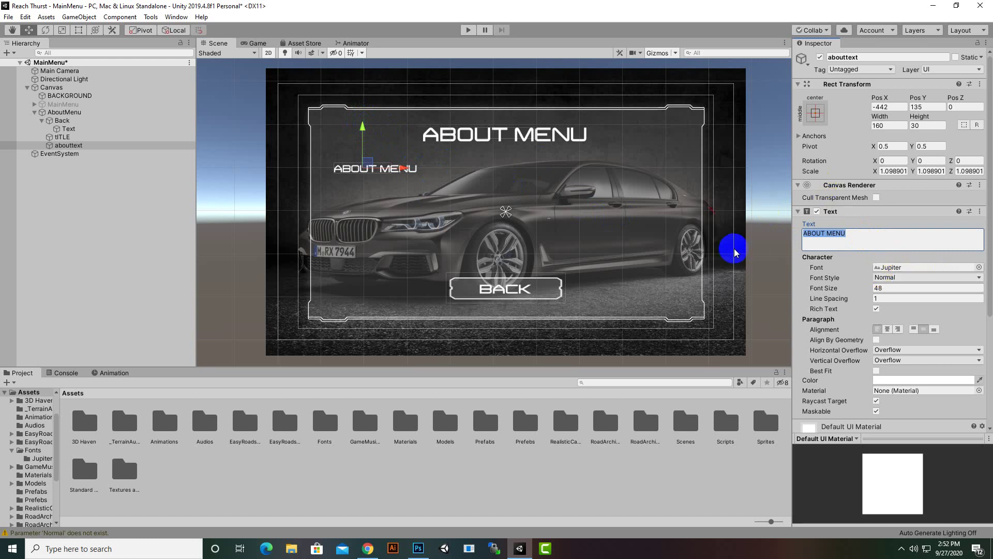
drag(869, 240, 799, 237)
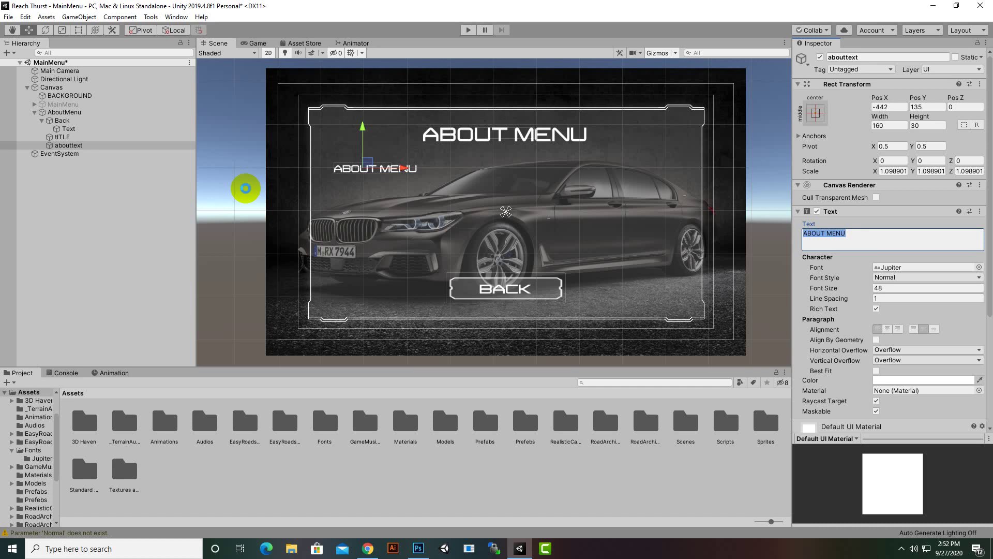
key(ctrl+s)
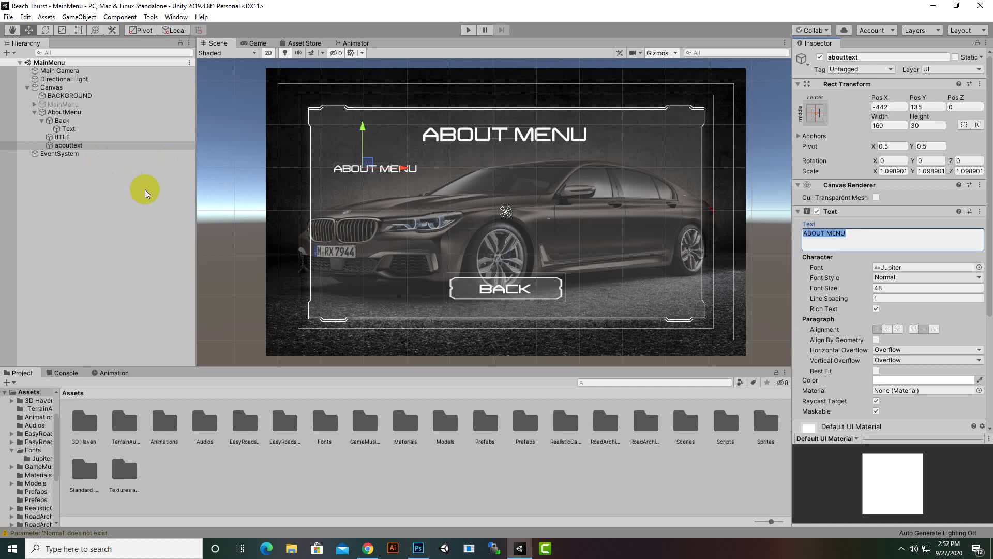
Duplicate the AboutMenu panel and deactivate the original.
click(79, 113)
click(34, 112)
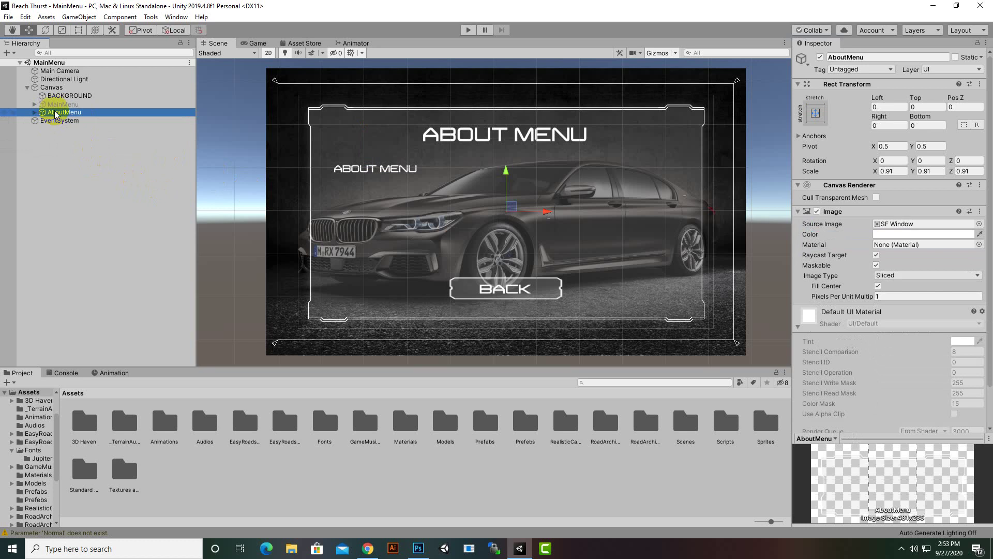
key(ctrl+d)
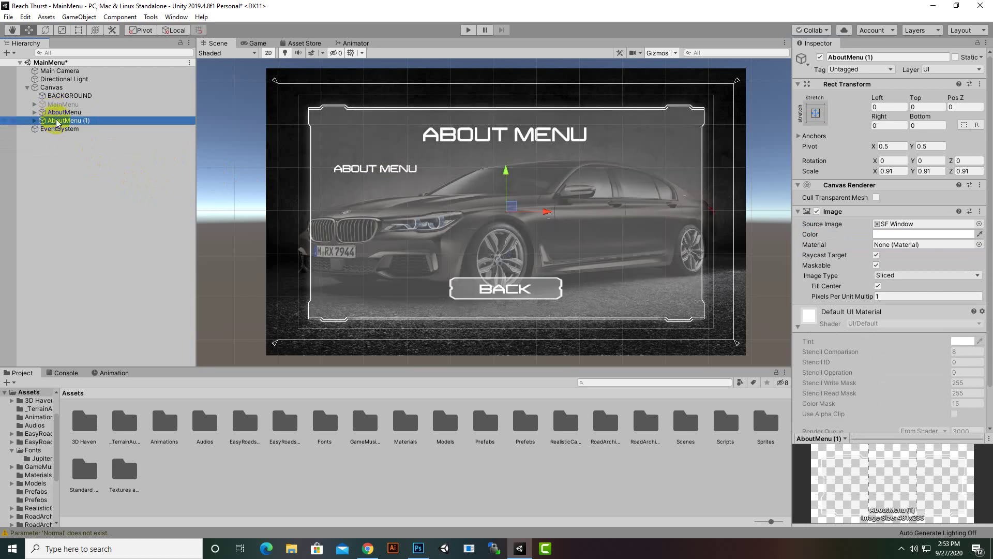
click(57, 113)
click(821, 57)
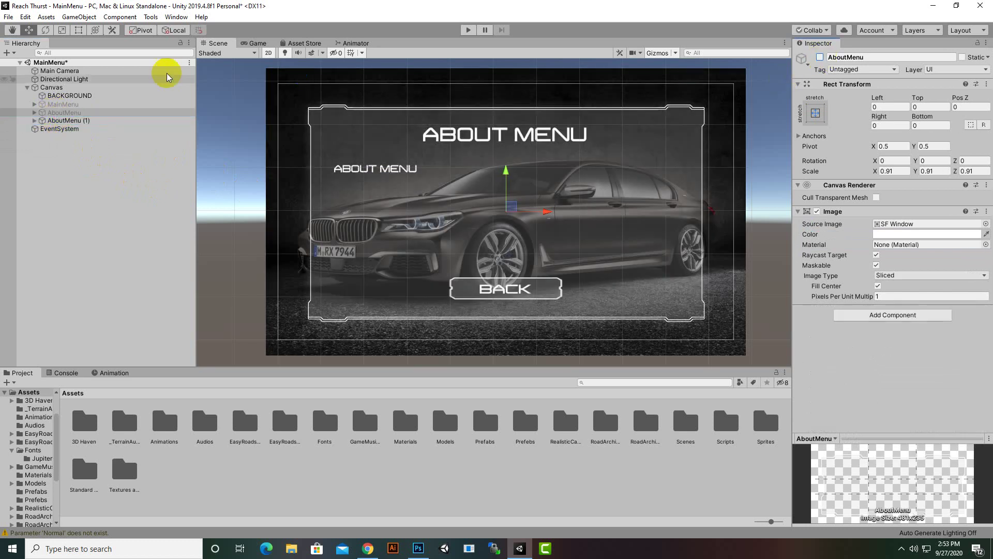
Rename the duplicated AboutMenu panel OptionsMenu.
right_click(76, 121)
click(101, 154)
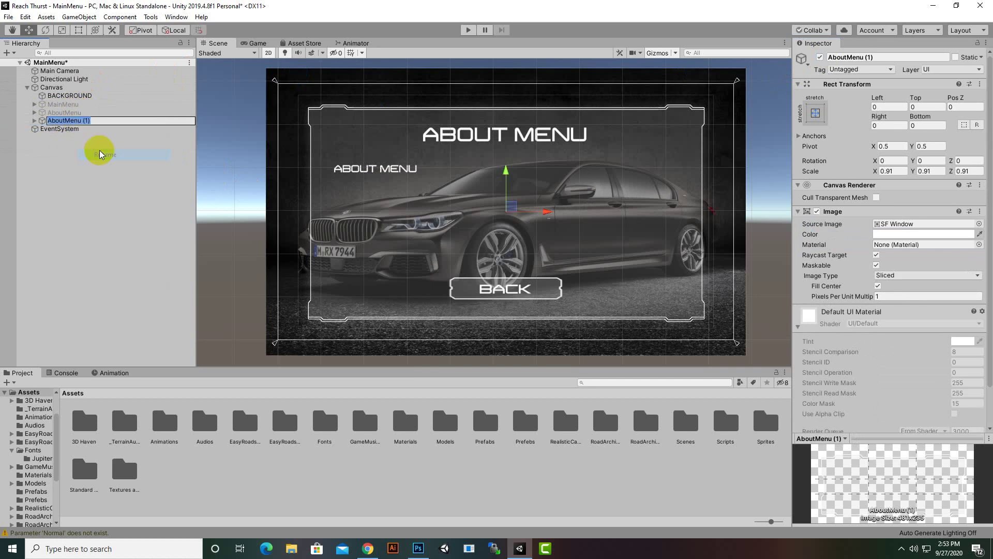
text(OptionsMenu)
key(Return)
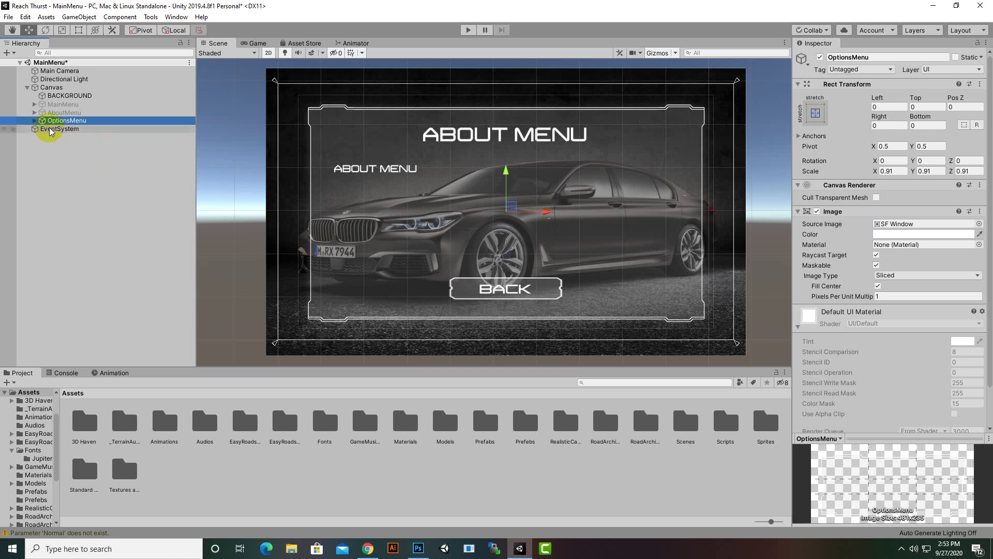
Change the title text of the OptionsMenu panel to OPTIONS MENU.
click(34, 121)
click(62, 137)
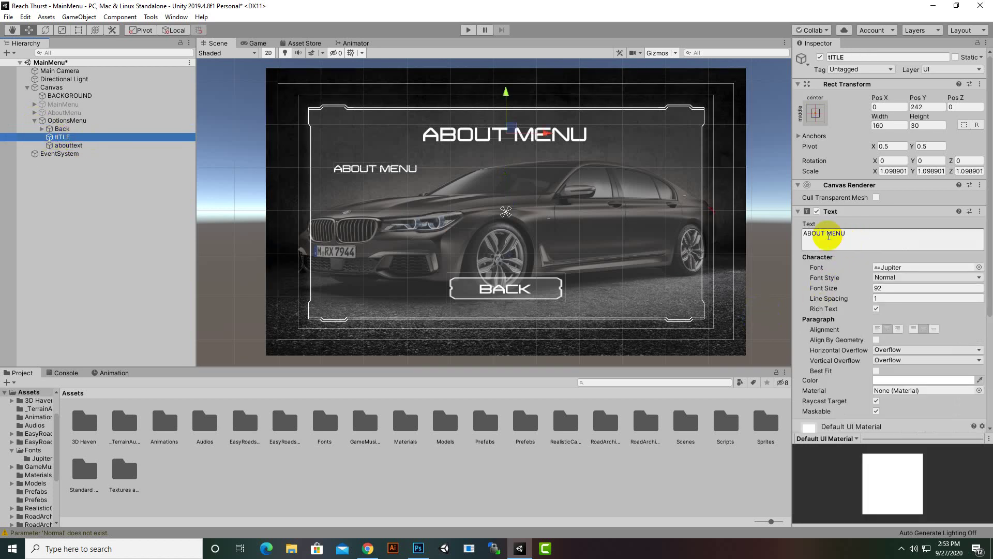
drag(826, 234, 769, 230)
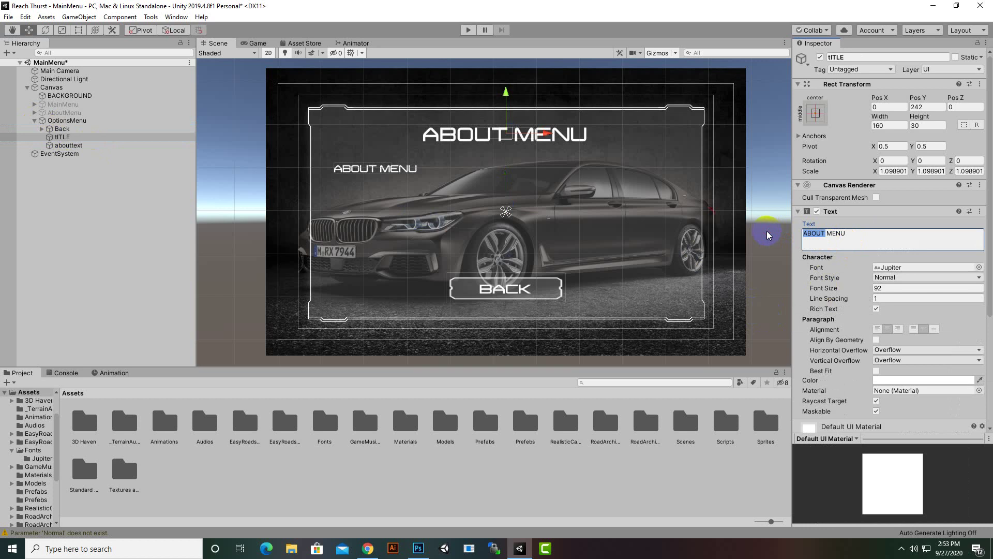
text(OPTIONS)
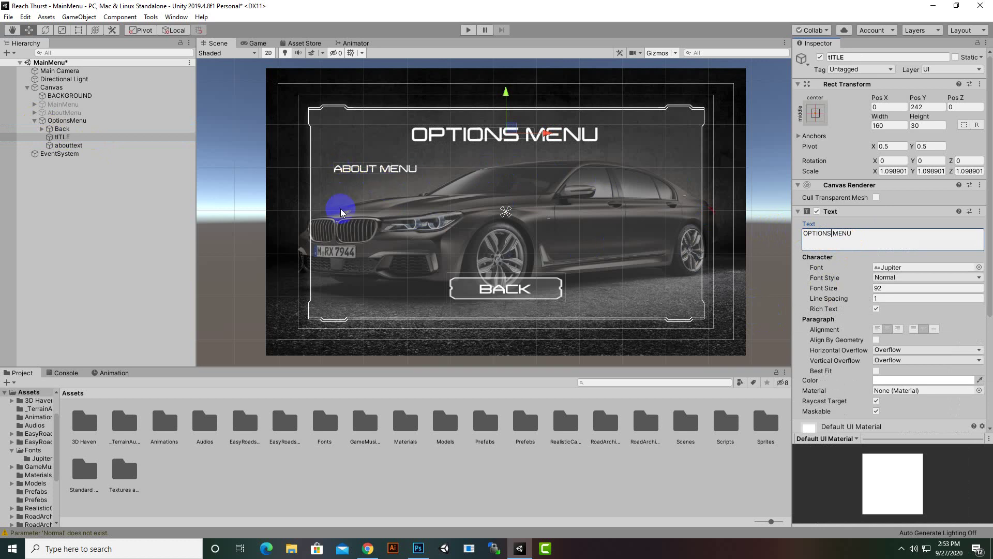
Duplicate the OptionsMenu panel and deactivate the original.
click(43, 122)
click(35, 121)
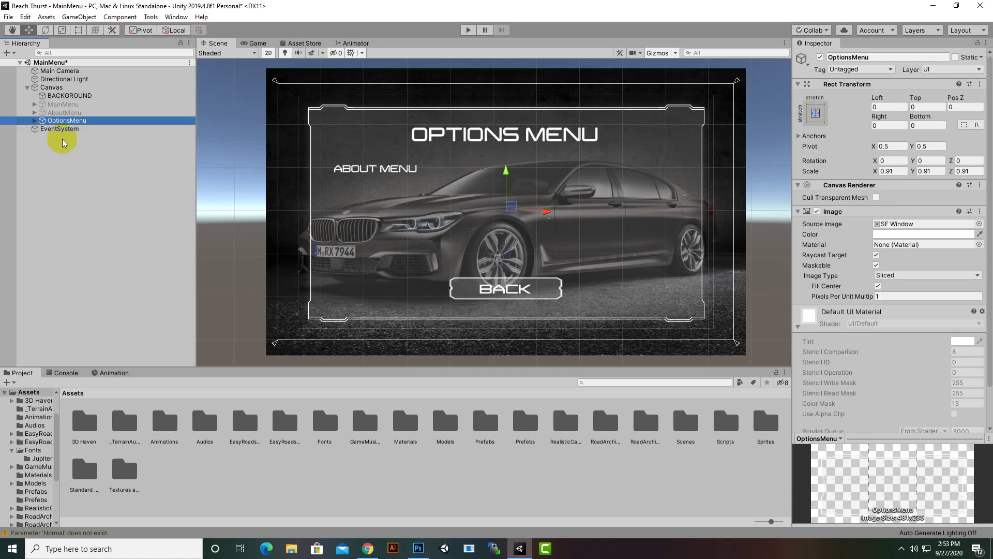
key(ctrl+d)
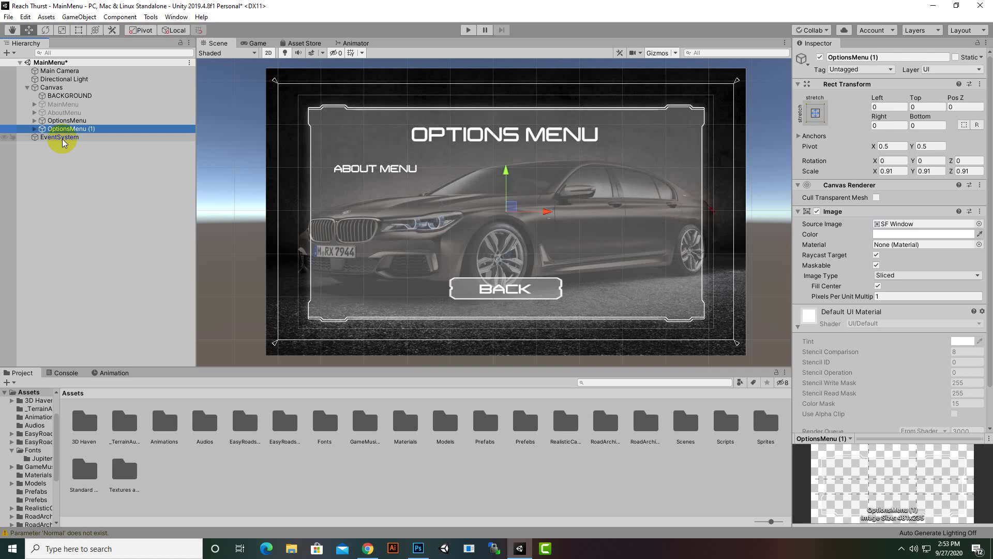
click(67, 121)
click(819, 57)
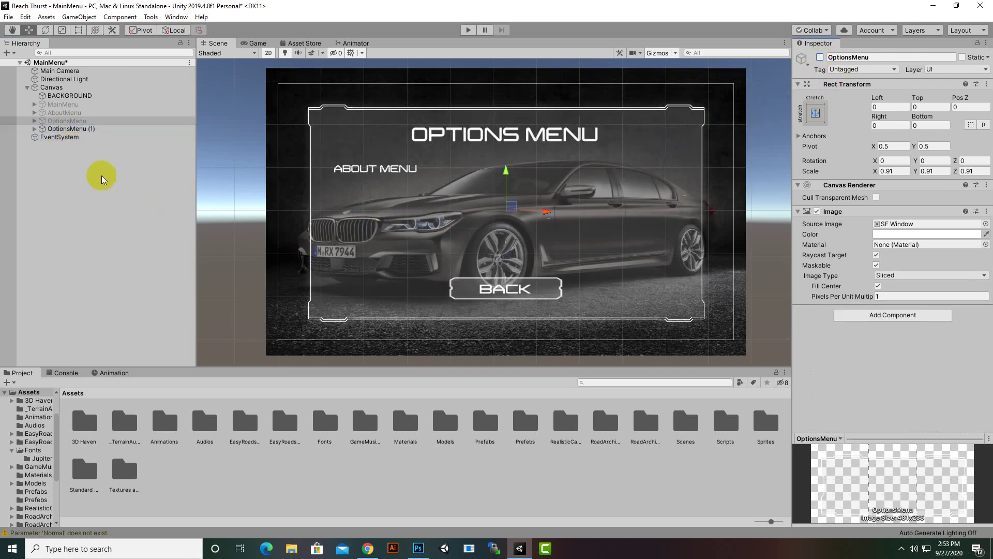
Rename the duplicated OptionsMenu panel LevelSelect.
click(80, 130)
right_click(80, 131)
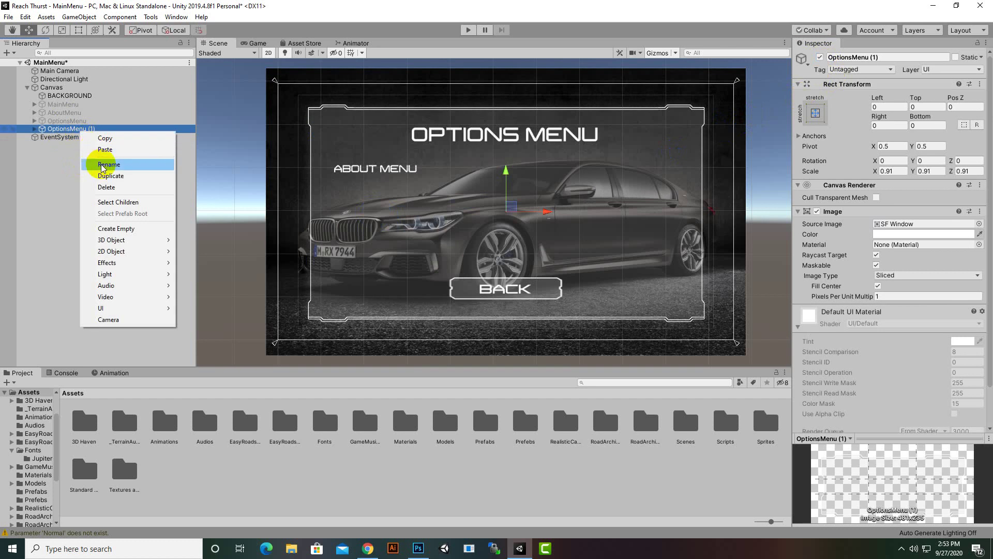
click(101, 165)
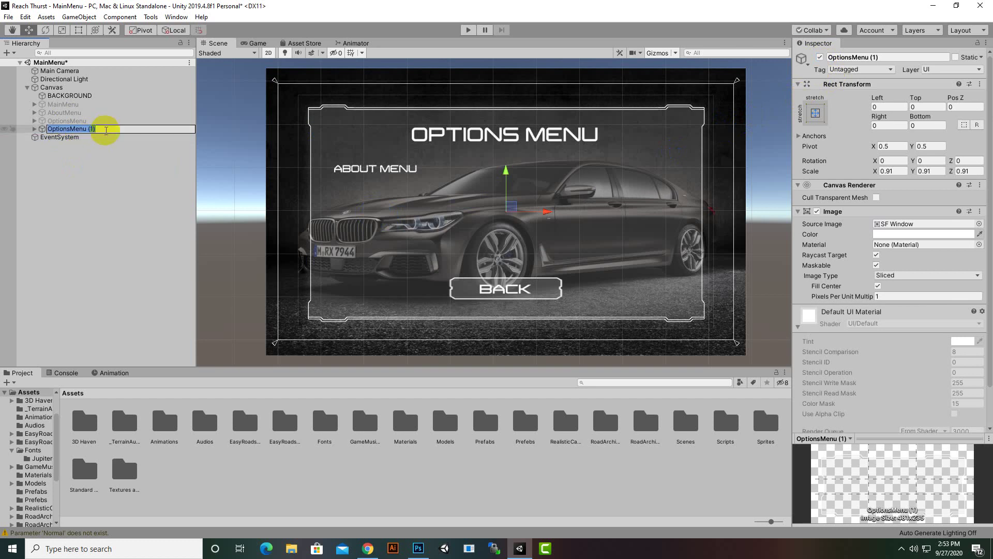
text(LevelSelect)
key(Return)
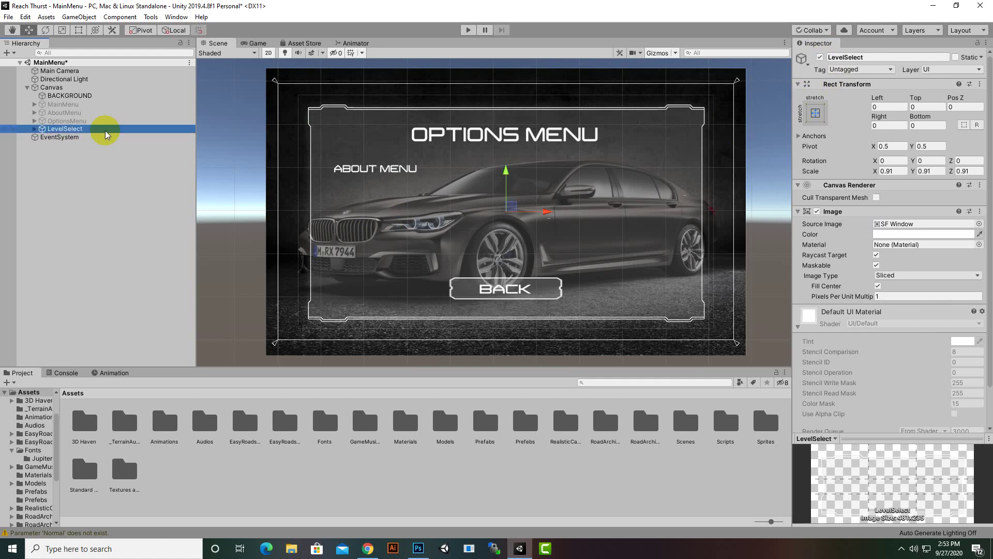
Change the title text of the LevelSelect panel to LEVEL SELECT.
click(34, 129)
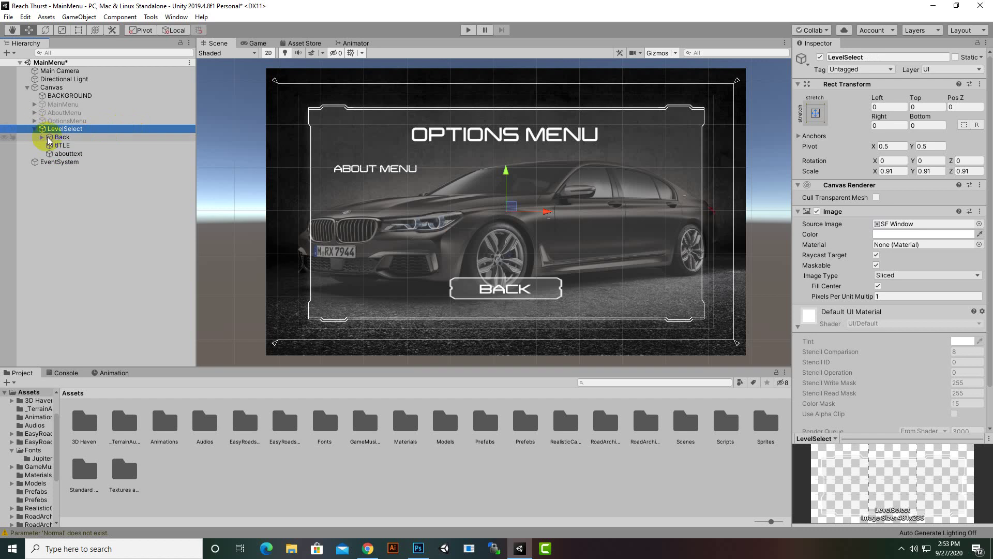
click(57, 145)
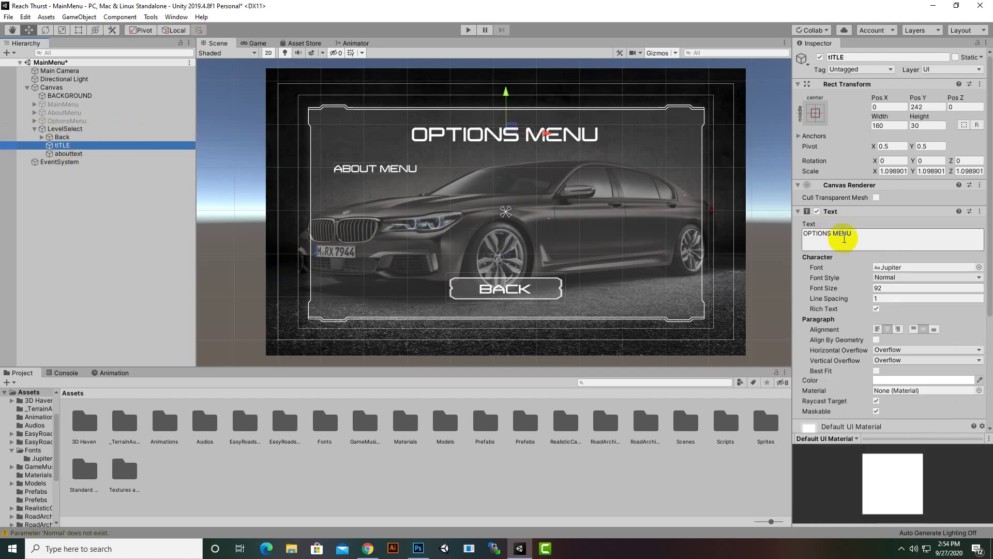
click(844, 238)
text(Leve)
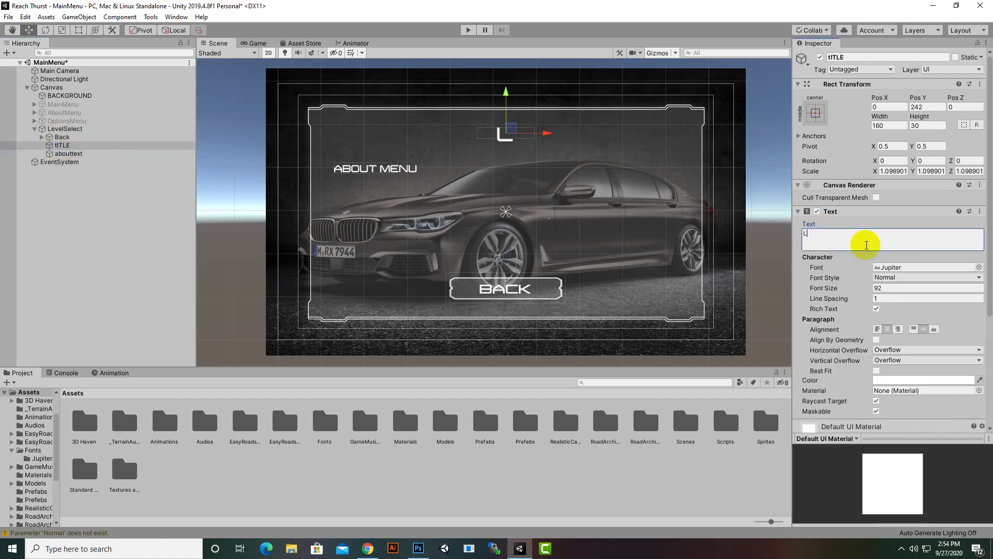
key(BackSpace)
key(BackSpace)
key(BackSpace)
text(EVEL)
text(SELECT)
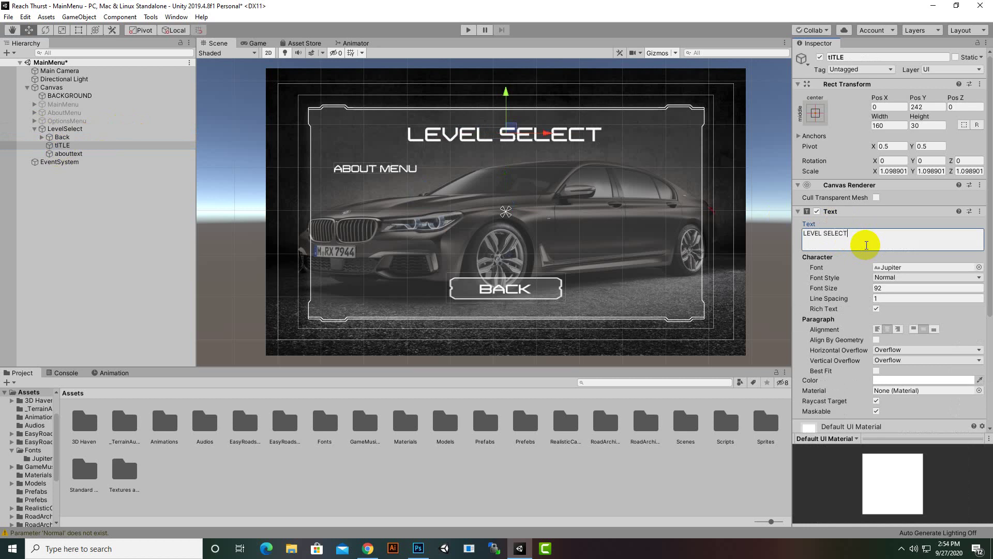
click(529, 163)
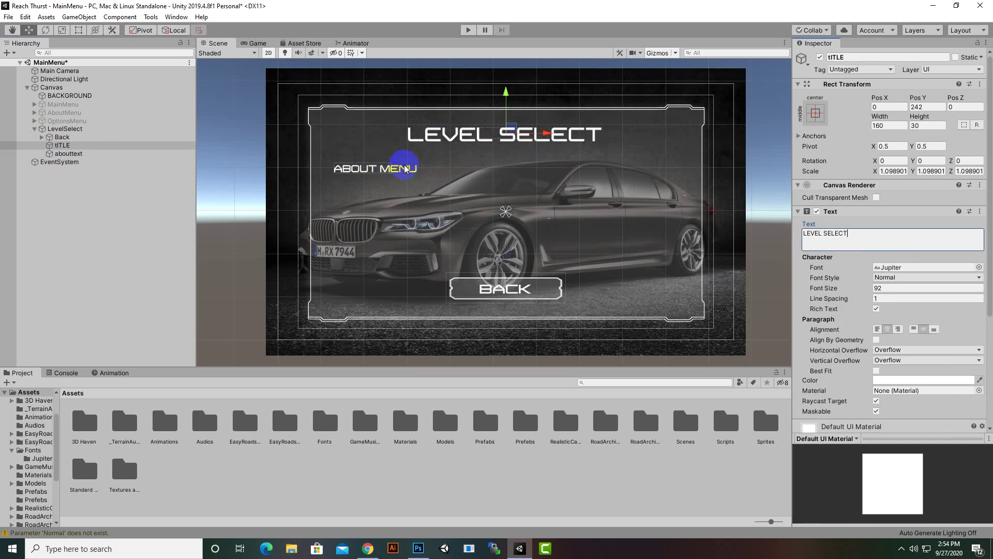
Reword the LevelSelect panel's title text to SELECT MODE.
click(68, 154)
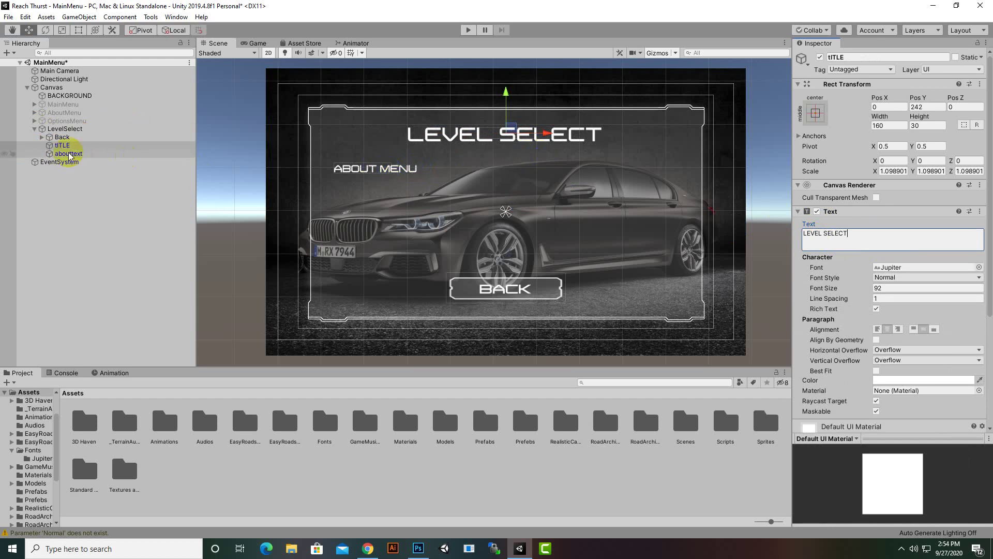
drag(824, 233, 801, 236)
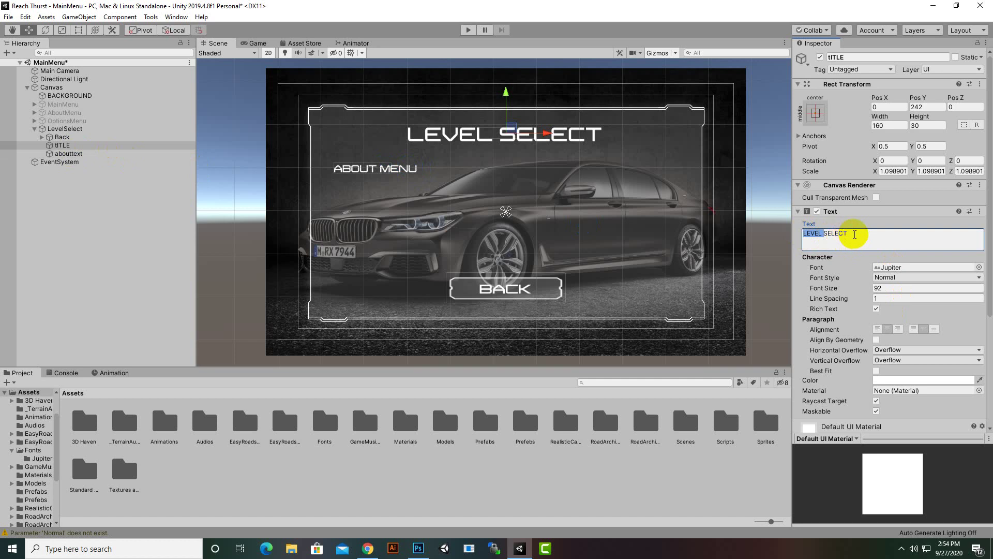
key(BackSpace)
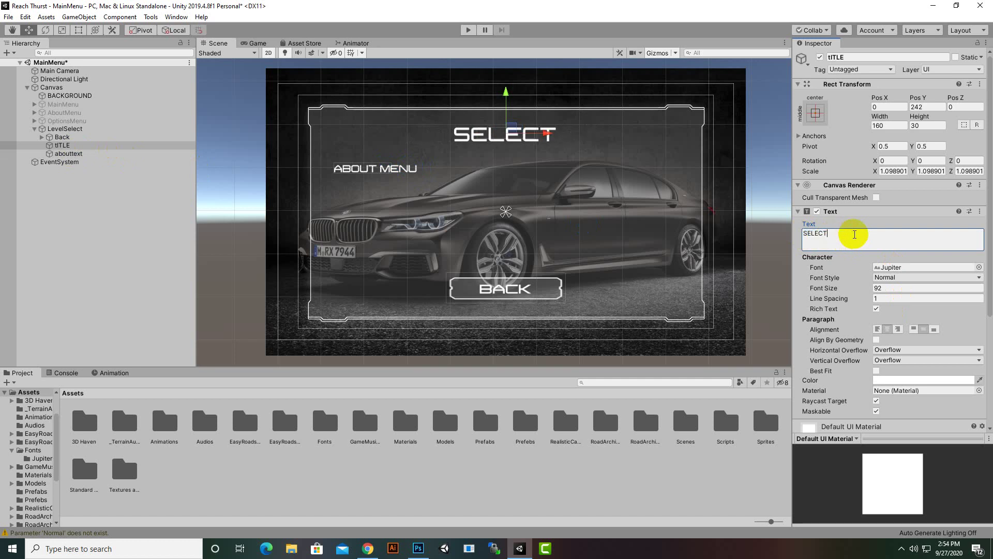
text(mo)
key(BackSpace)
key(BackSpace)
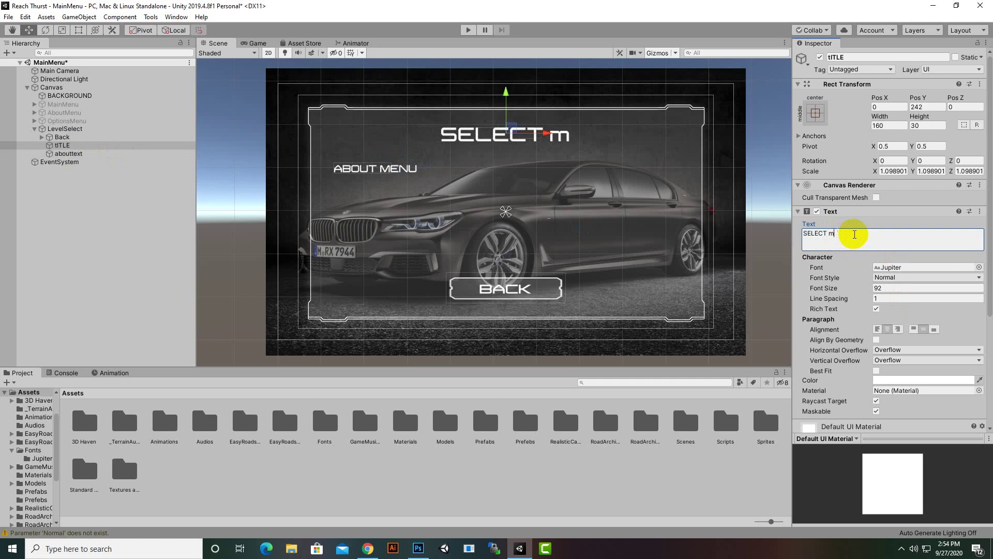
text(MODE)
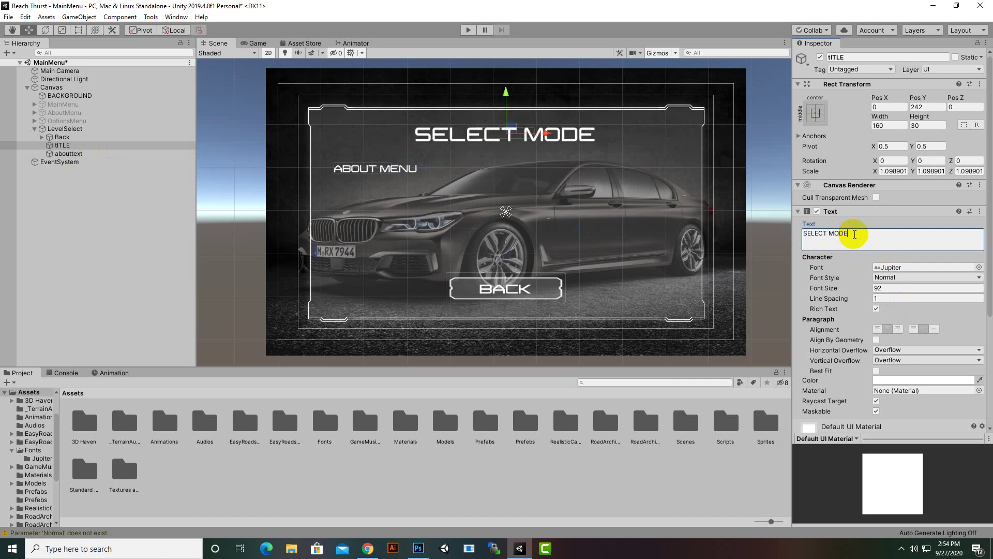
Delete abouttext from the LevelSelect panel and add a standard UI Button as the panel's child.
click(124, 155)
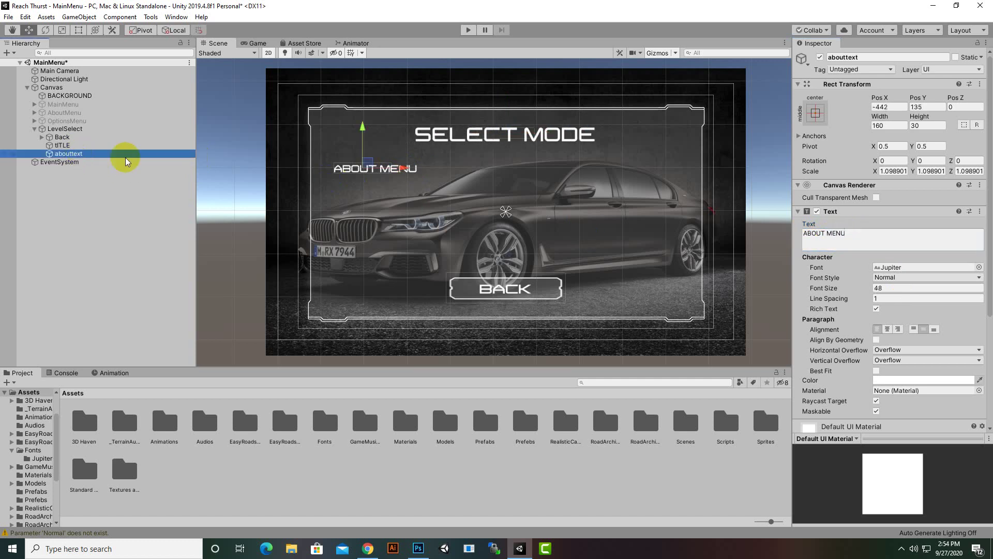
key(Delete)
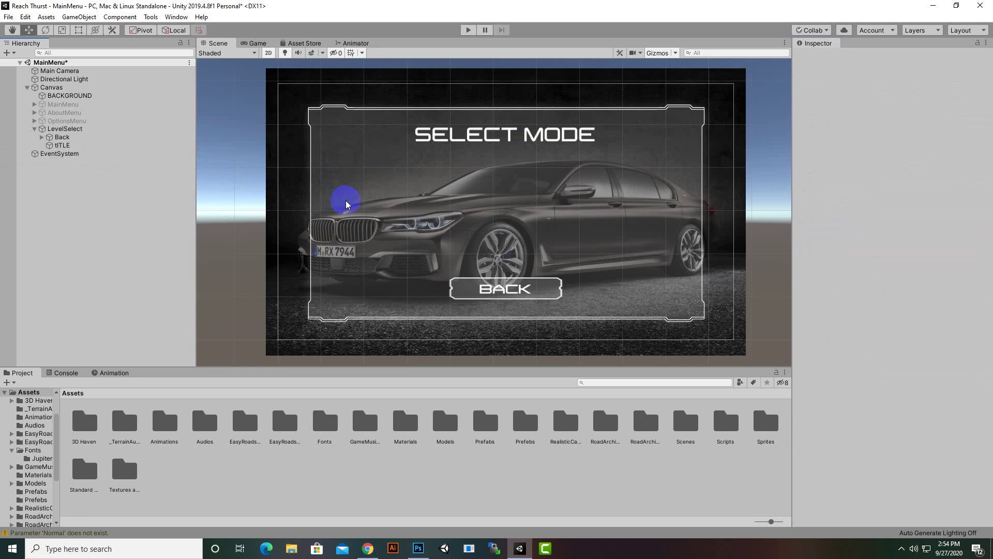
right_click(61, 130)
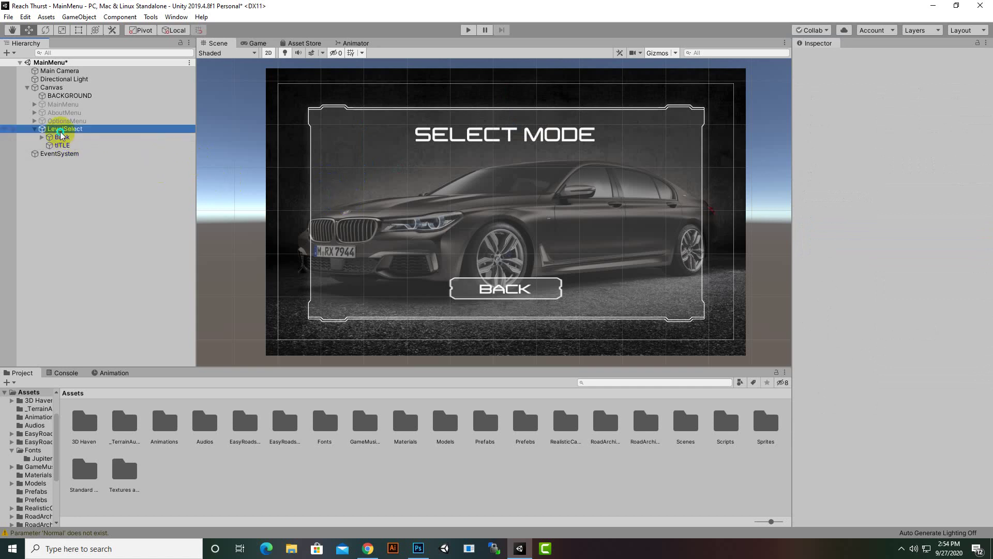
mouse_move(119, 313)
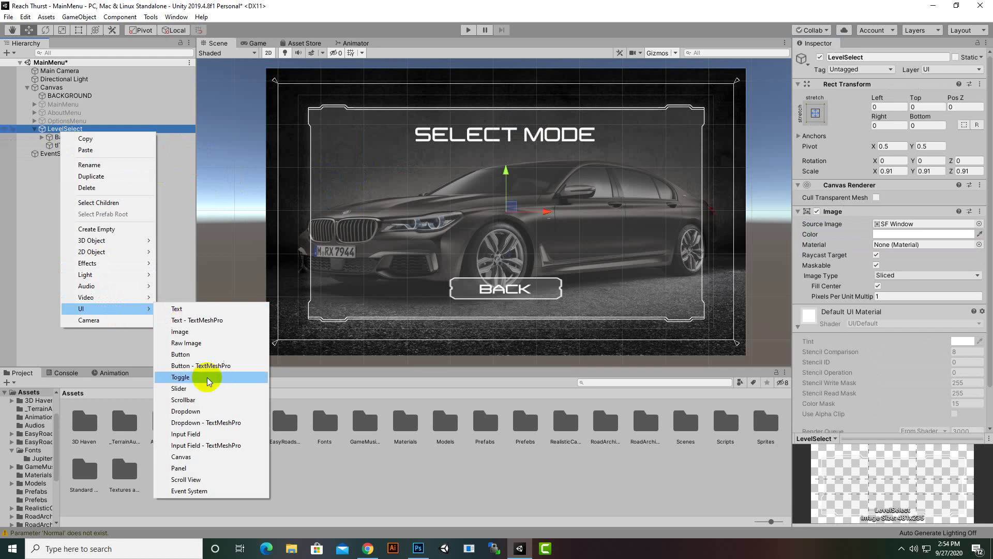
click(190, 356)
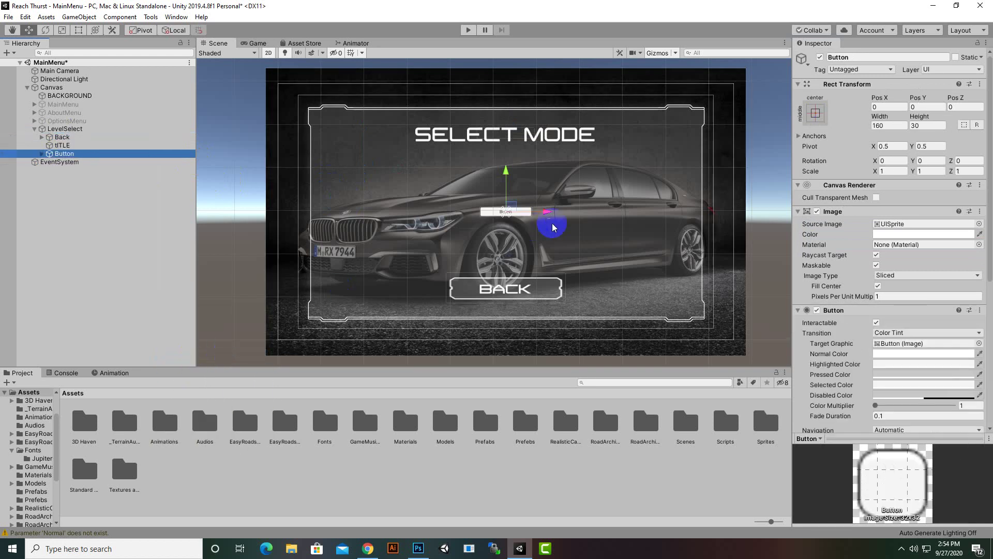
Delete the Text child of the new button in the LevelSelect panel.
scroll(536, 231, up, 2)
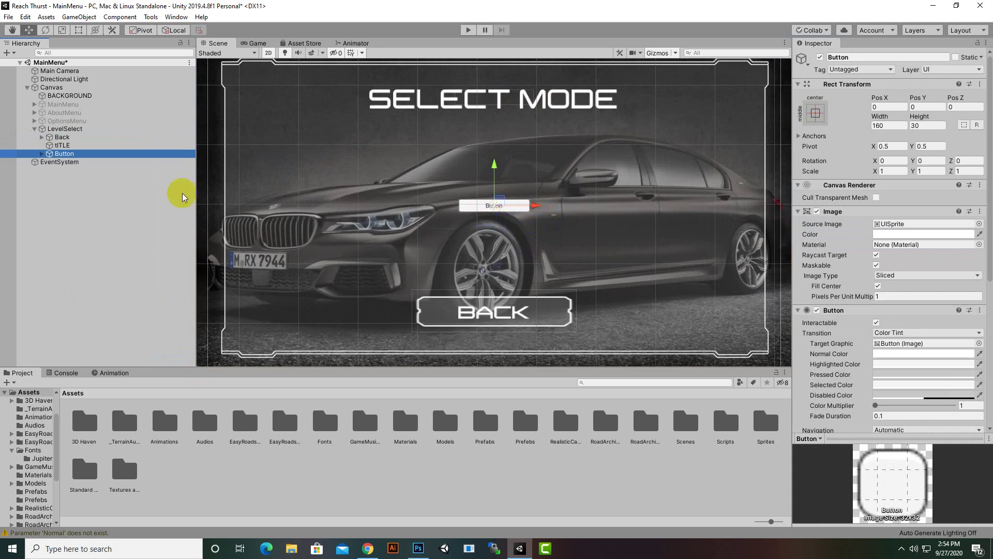
click(42, 155)
click(67, 161)
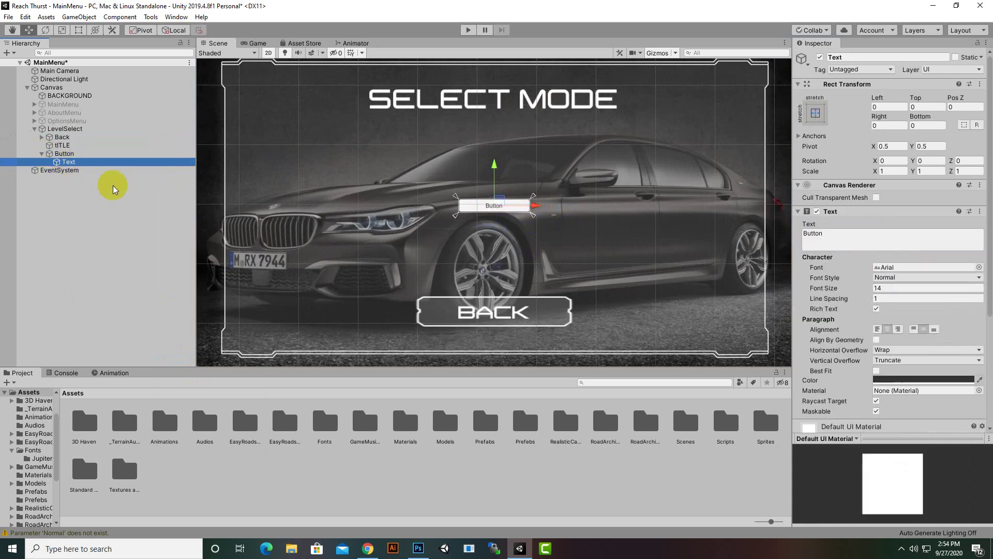
Rename the LevelSelect panel's new button Offroad.
right_click(67, 154)
click(103, 188)
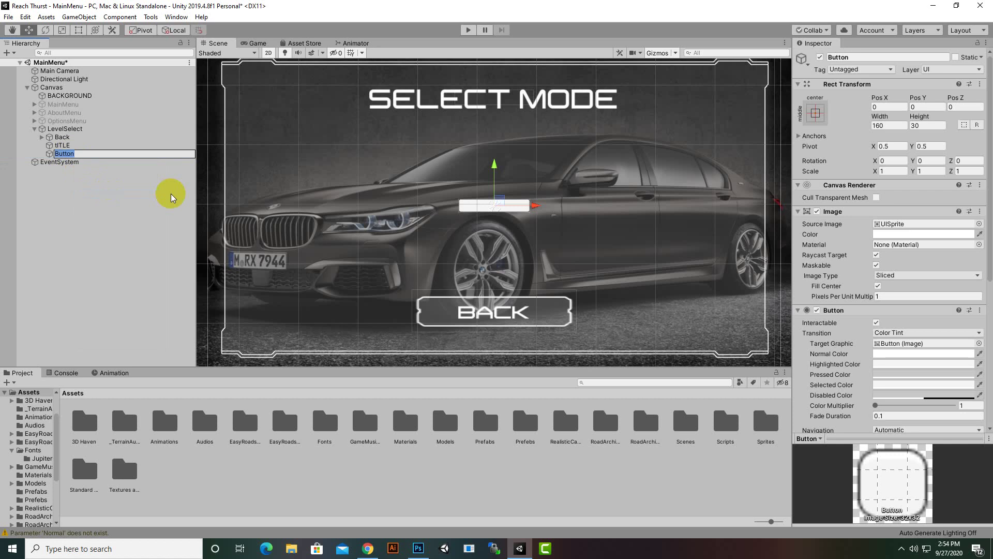
text(oFF)
key(BackSpace)
key(BackSpace)
key(BackSpace)
text(Offroad)
key(Return)
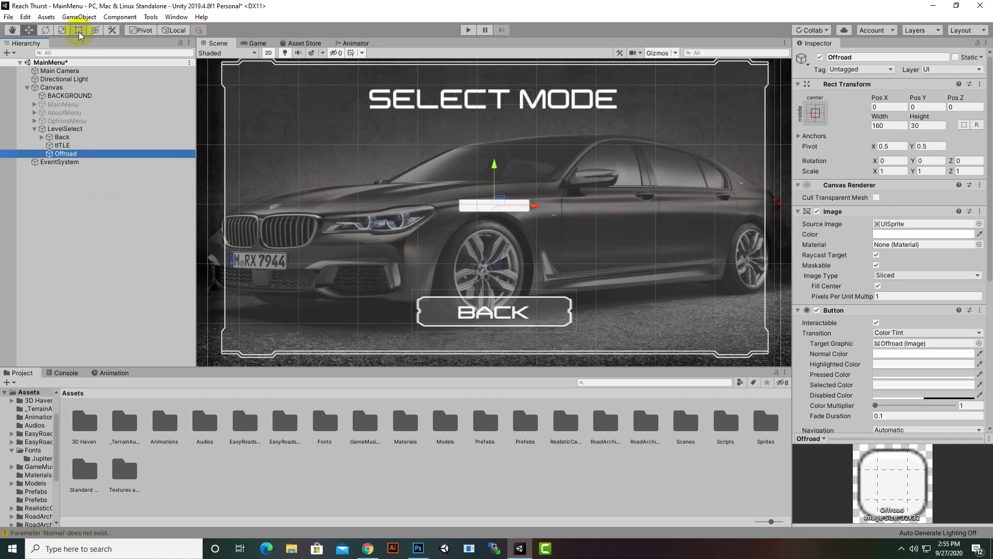
Set the Offroad button's height to 160 and shift it left to about Pos X -425.
click(921, 125)
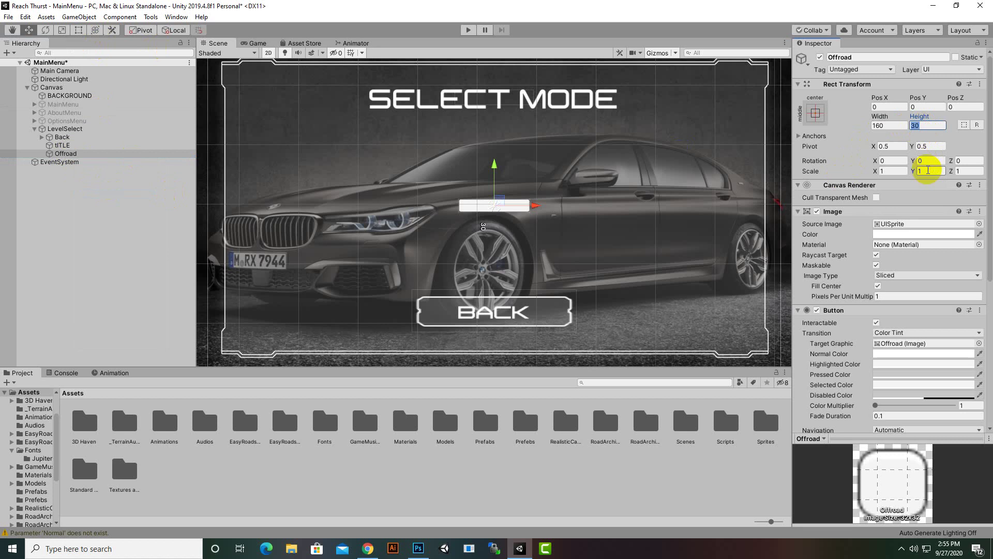
text(160)
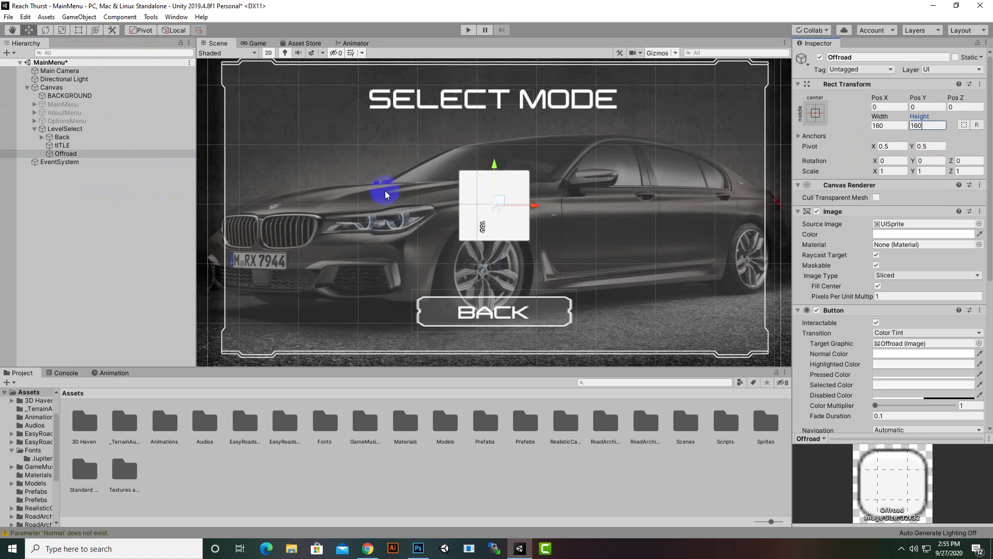
scroll(445, 224, down, 2)
drag(525, 207, 368, 232)
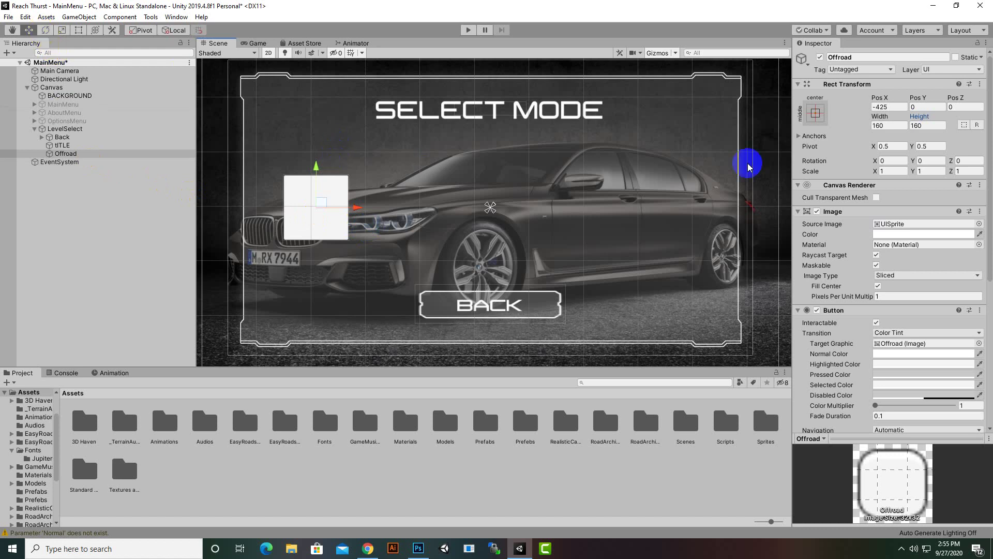
Set the Offroad button's width and height to 200.
click(889, 126)
text(200)
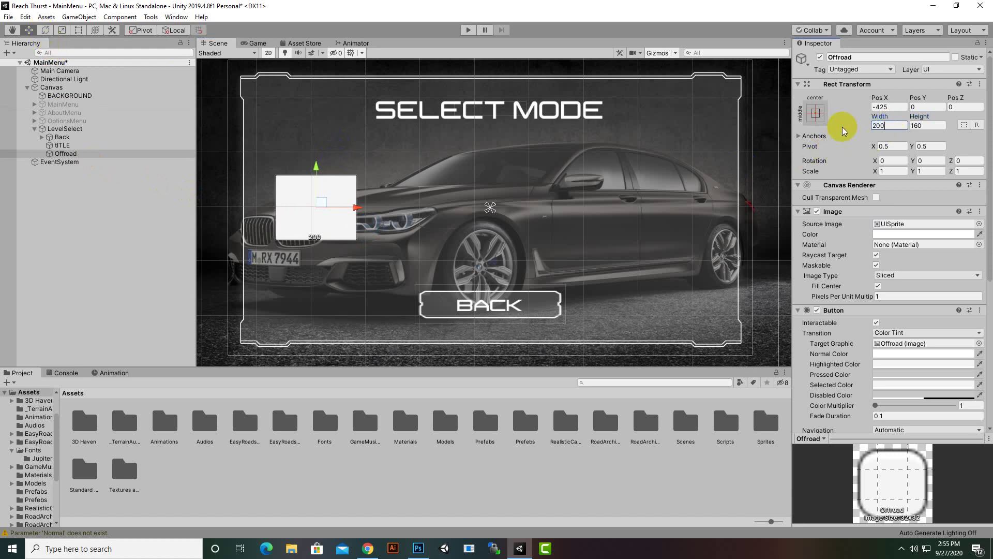
key(Tab)
text(200)
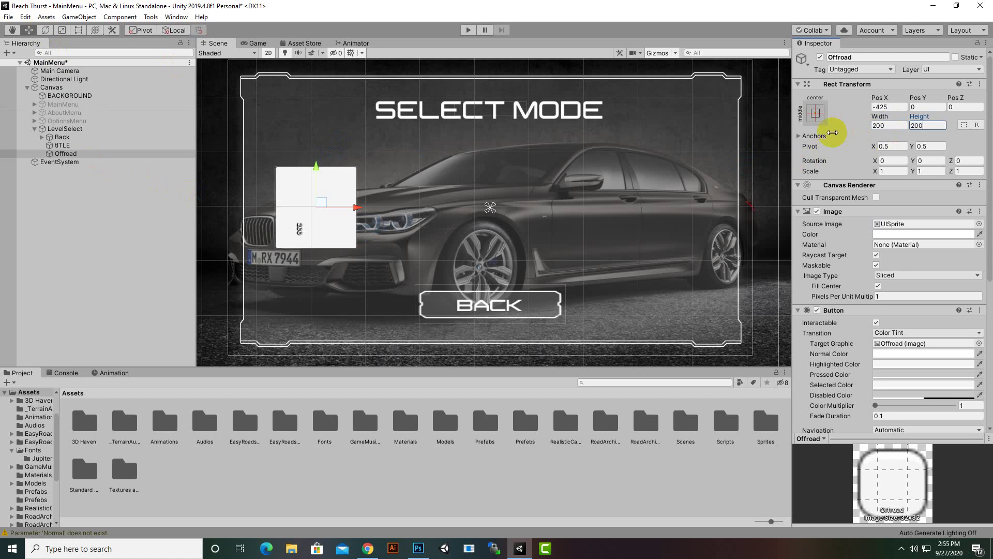
click(277, 264)
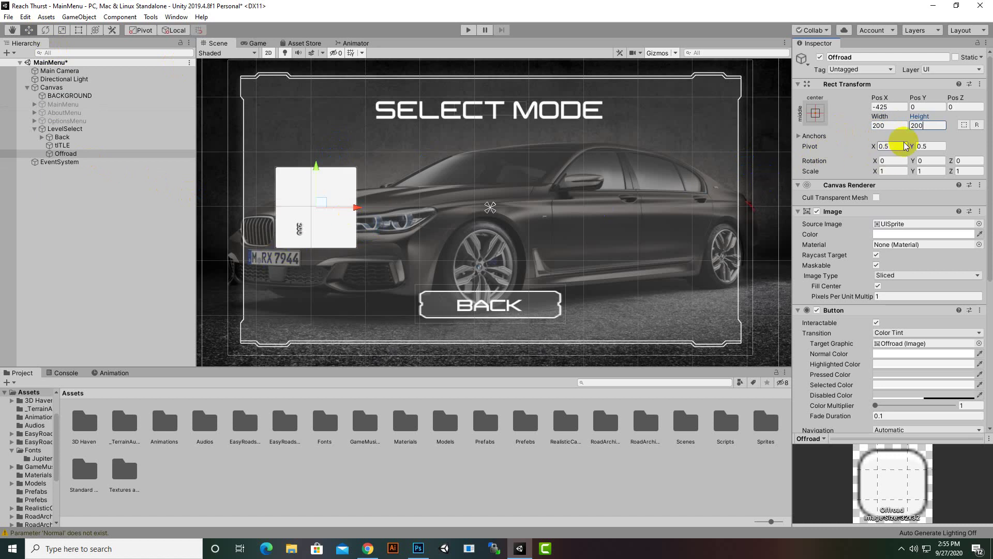
Enlarge the Offroad button to a width and height of 250.
click(887, 126)
text(250)
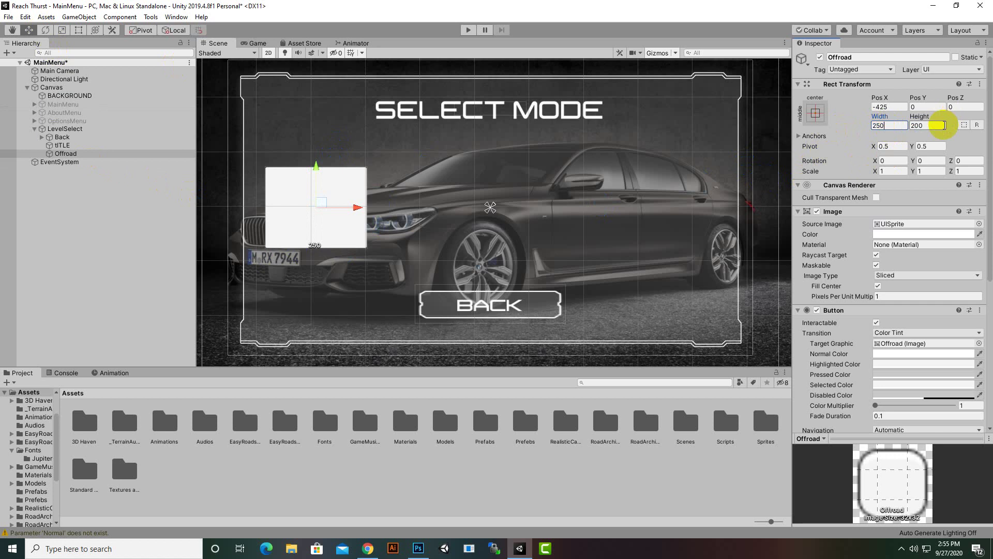
key(Tab)
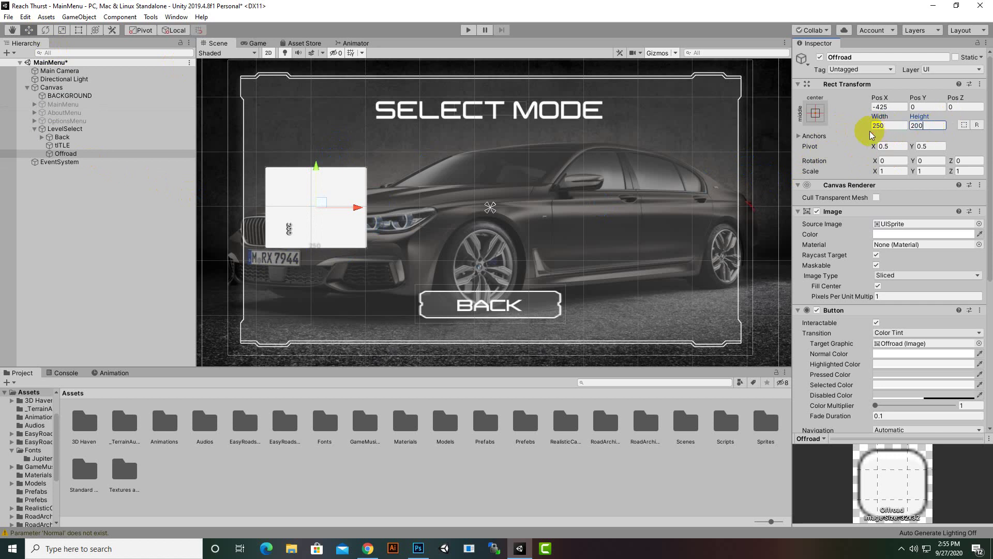
text(250)
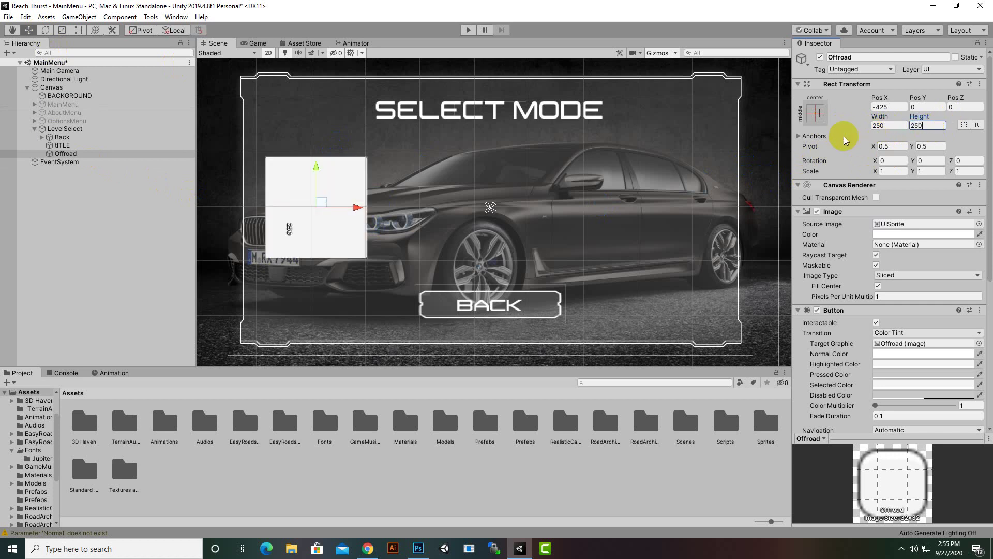
Move the Offroad button slightly right and up, to about Pos X -383 and Pos Y 22.
drag(354, 208, 370, 212)
click(63, 155)
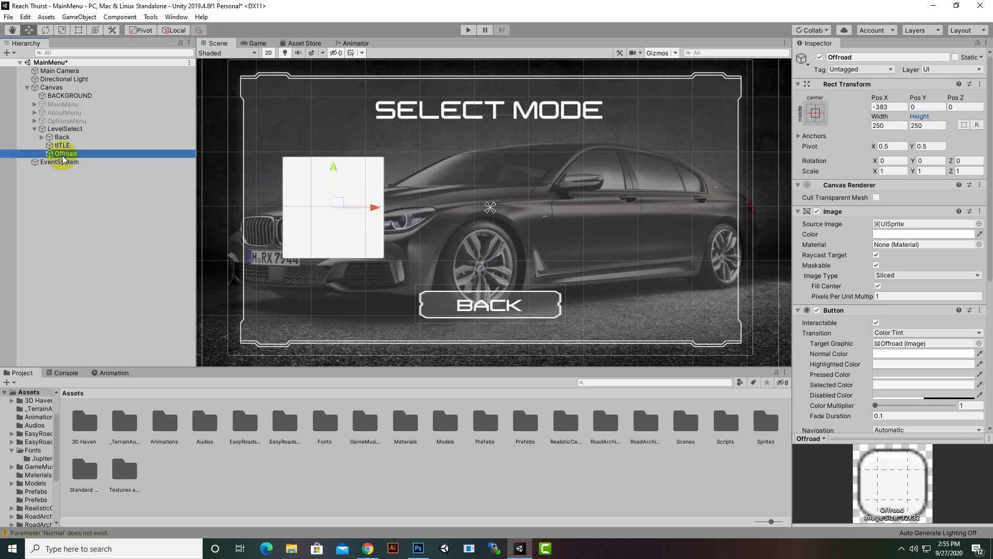
drag(333, 166, 333, 158)
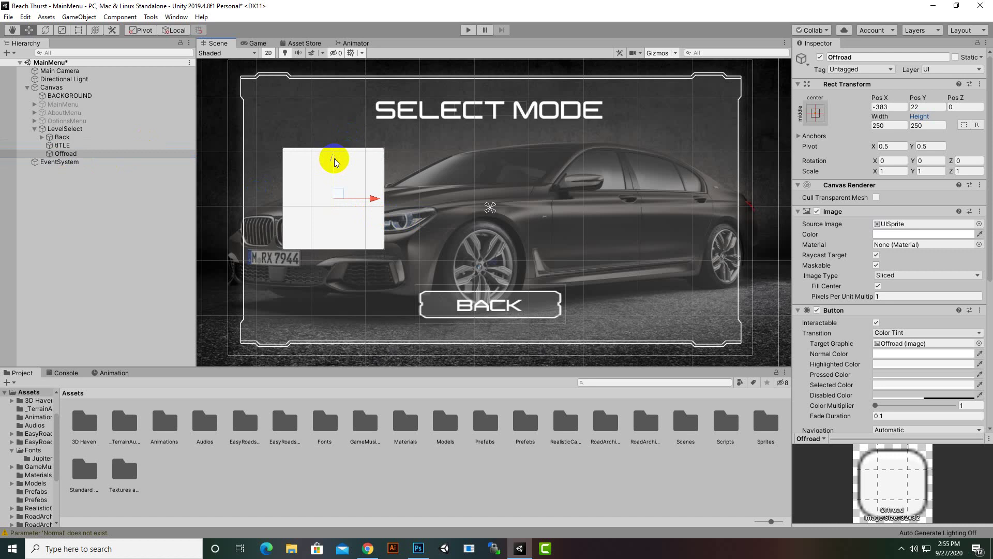
Add a standard UI Text as a child of the LevelSelect panel and make it read OFFROAD.
right_click(61, 132)
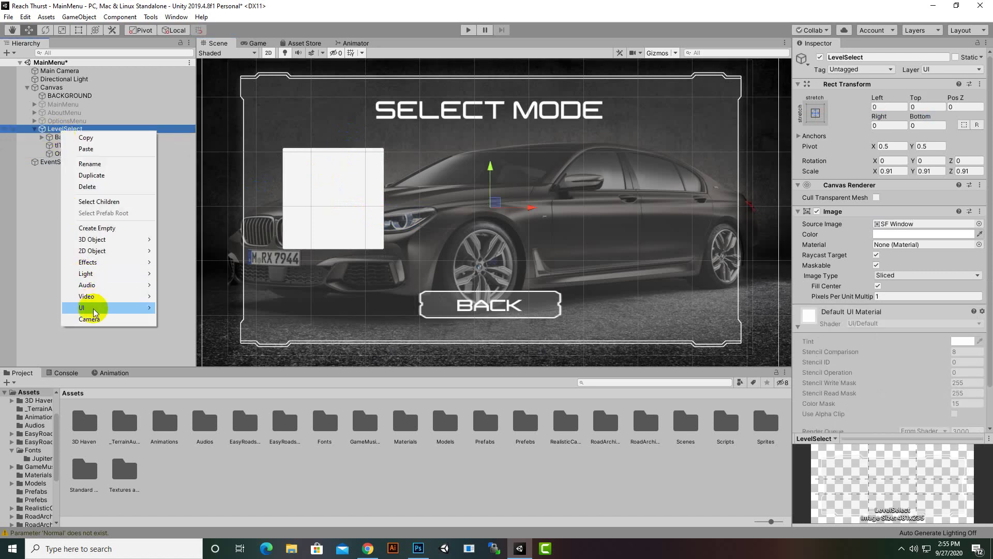
mouse_move(127, 307)
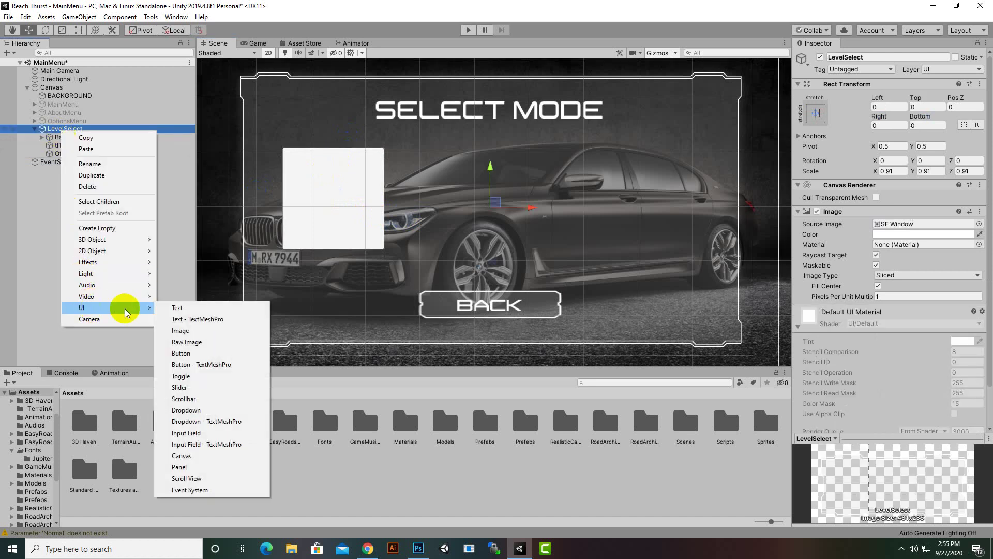
click(187, 310)
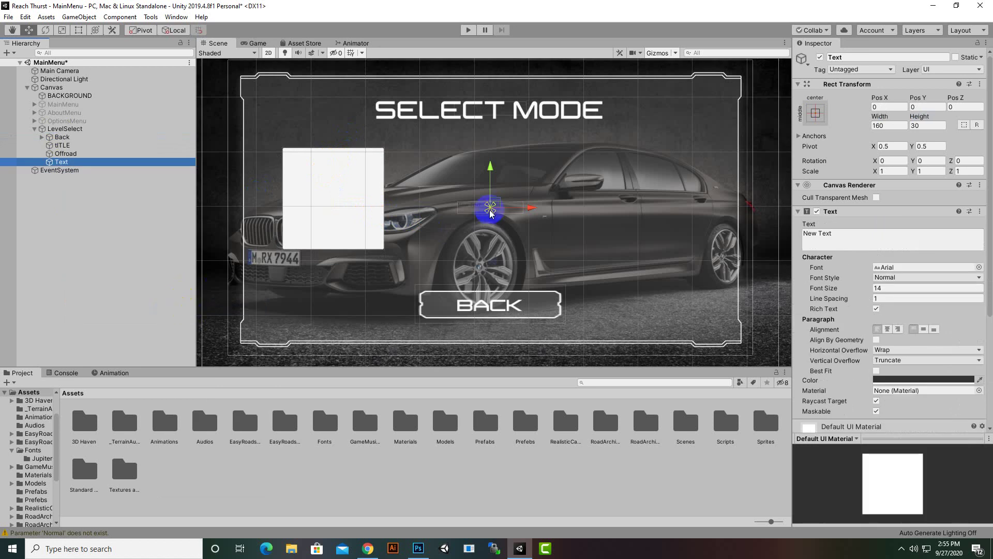
click(852, 244)
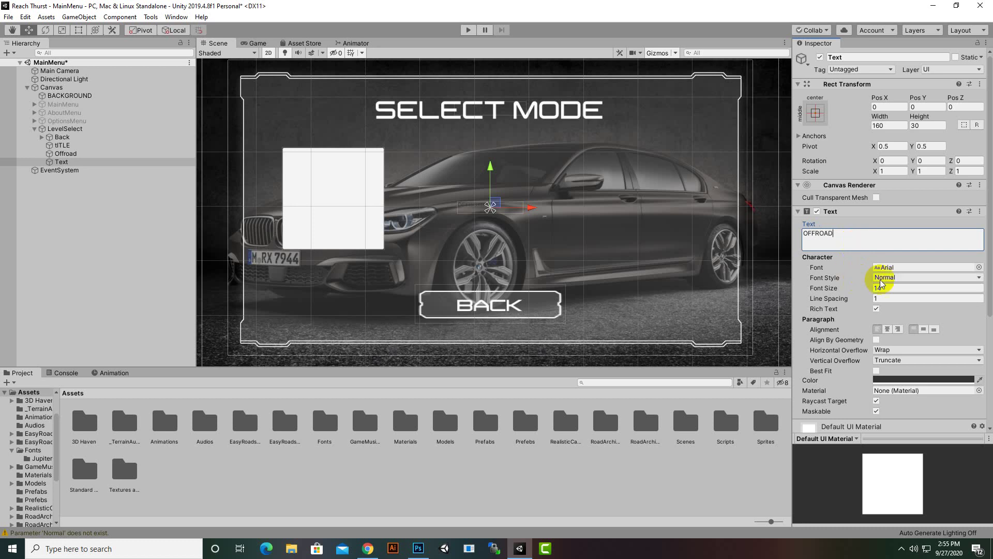
Set the OFFROAD text's font to Jupiter at size 36 and centre it horizontally and vertically.
click(979, 266)
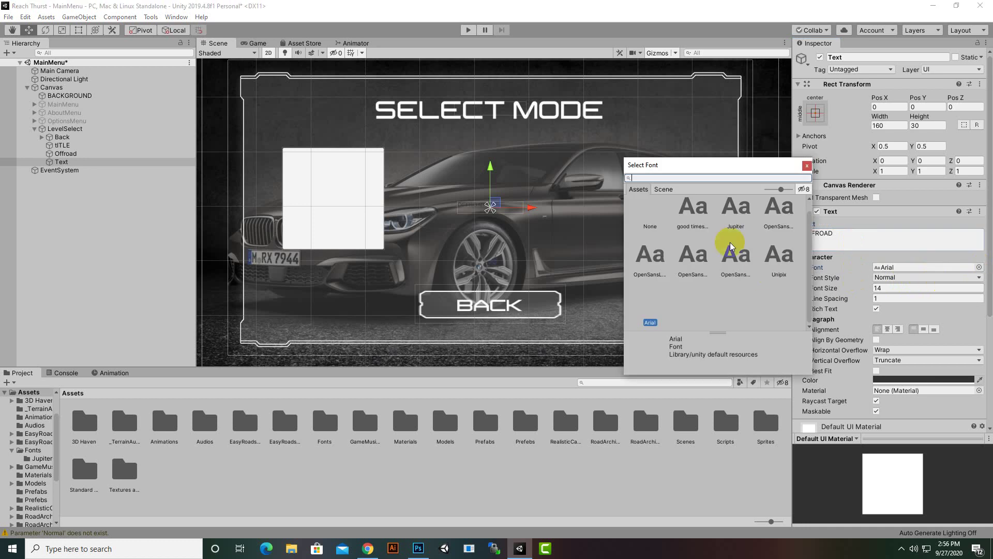
double_click(733, 204)
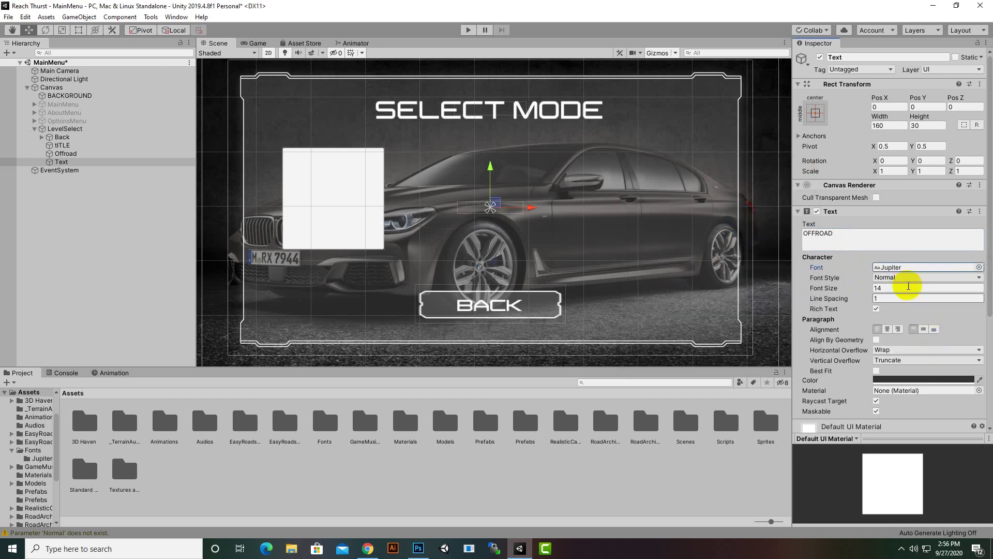
click(920, 291)
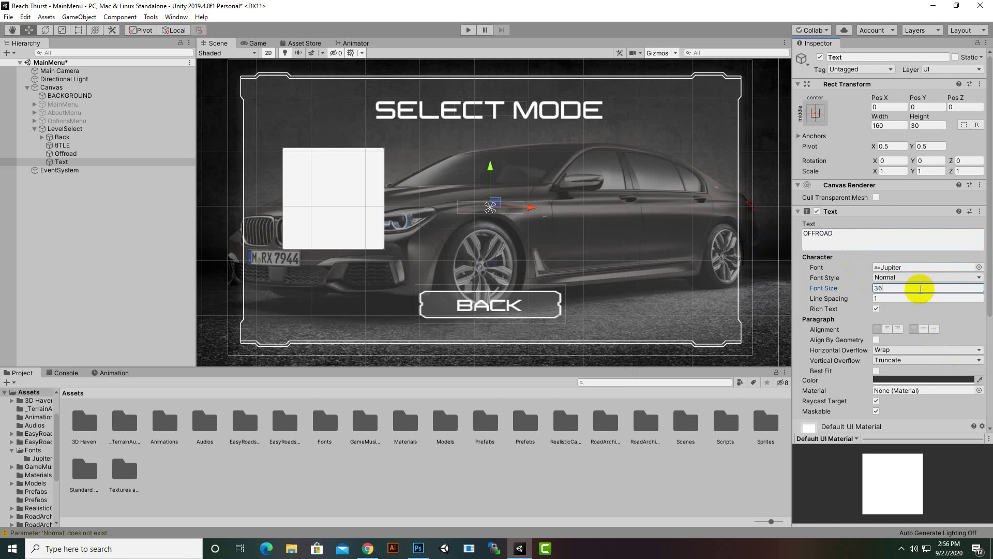
click(887, 329)
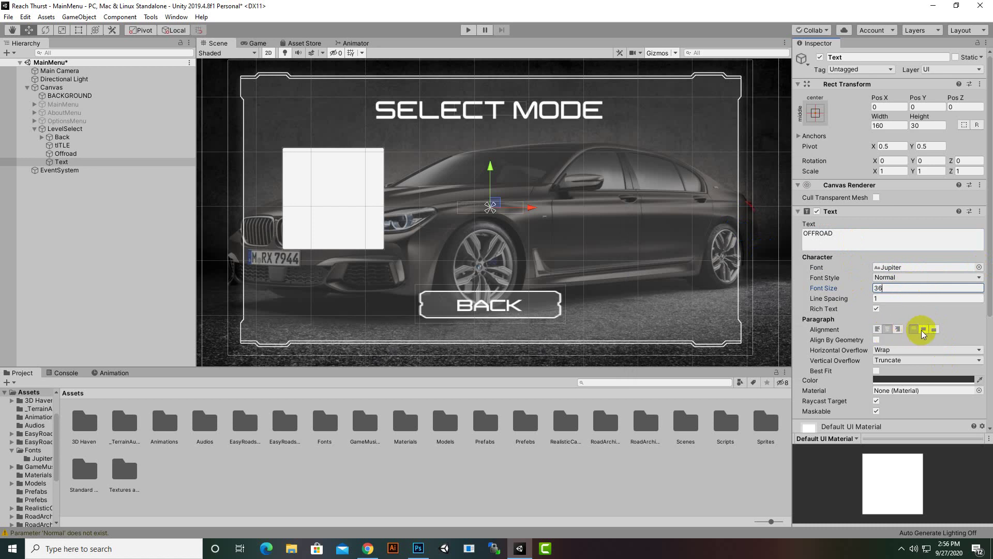
click(923, 329)
Change the OFFROAD text's colour to white.
click(911, 379)
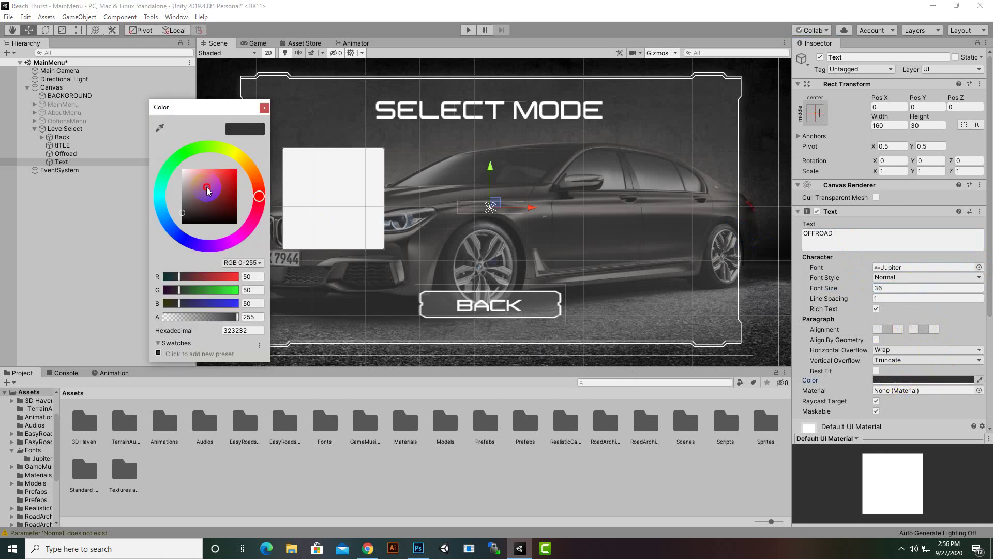
drag(207, 189, 158, 158)
click(264, 109)
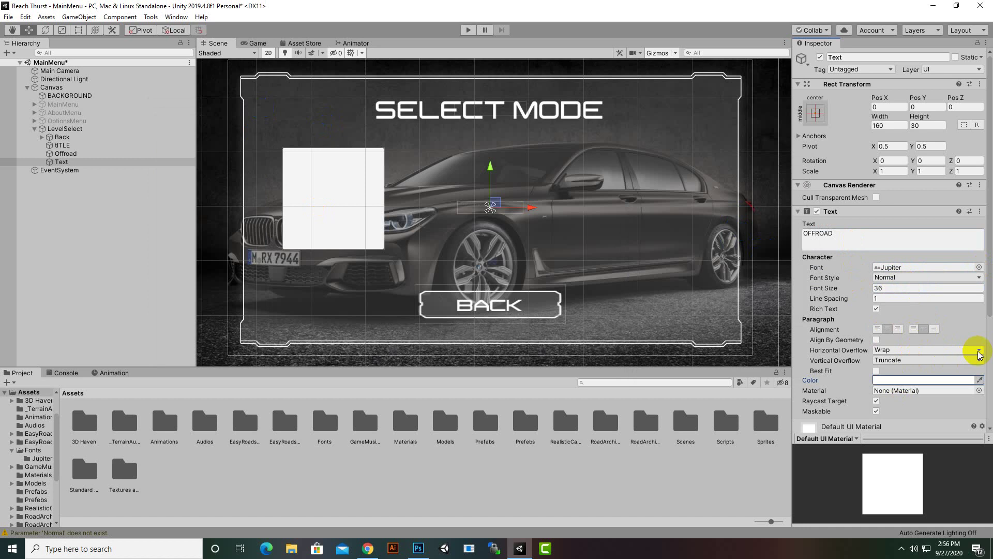
Set both the horizontal and vertical overflow of the OFFROAD text to Overflow.
click(900, 350)
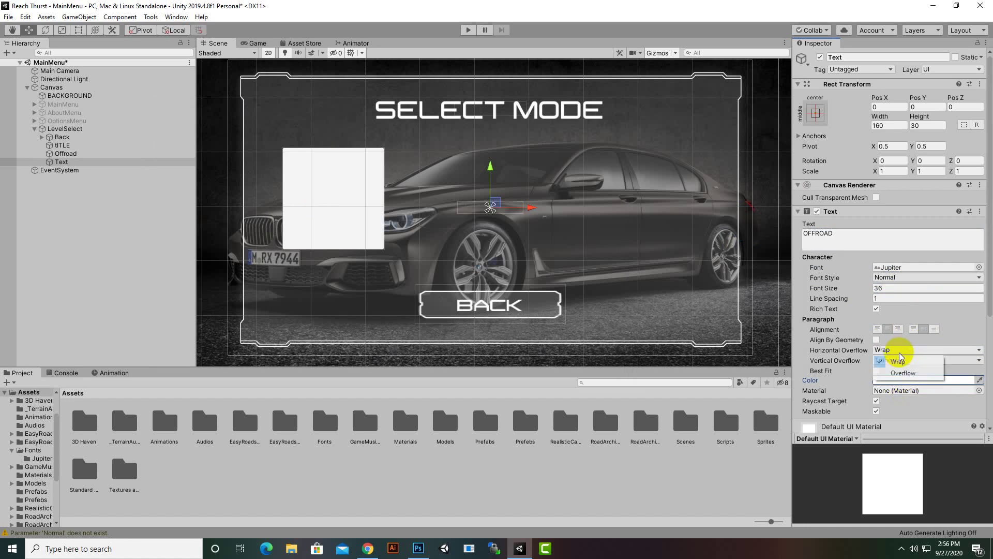
click(903, 373)
click(900, 360)
click(902, 383)
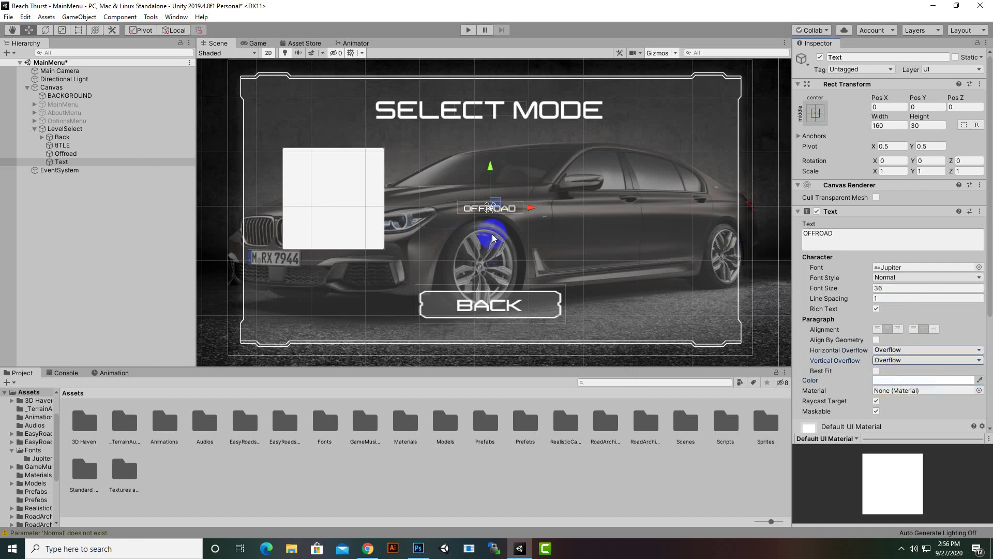
Move the OFFROAD text just below the Offroad button, to about Pos X -391 and Pos Y -124.
drag(525, 207, 358, 210)
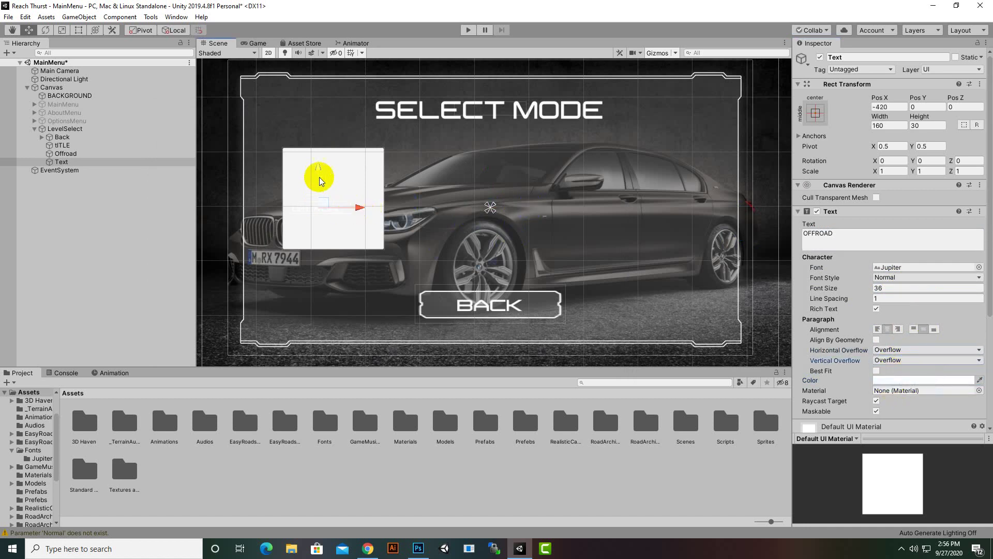
drag(322, 177, 369, 266)
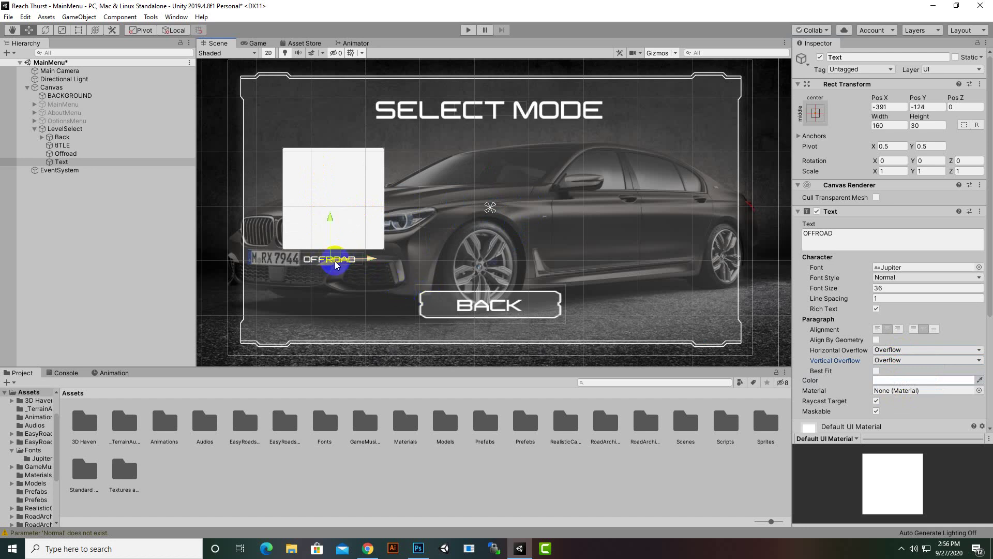
Make the OFFROAD text a child of the Offroad button and lower it slightly to about Pos Y -152.
scroll(322, 277, up, 1)
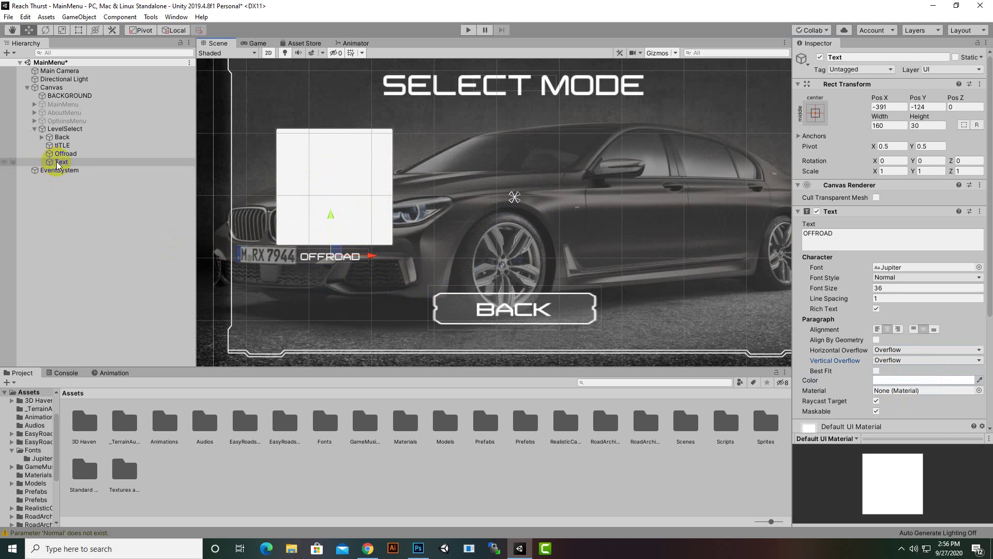
drag(59, 164, 63, 155)
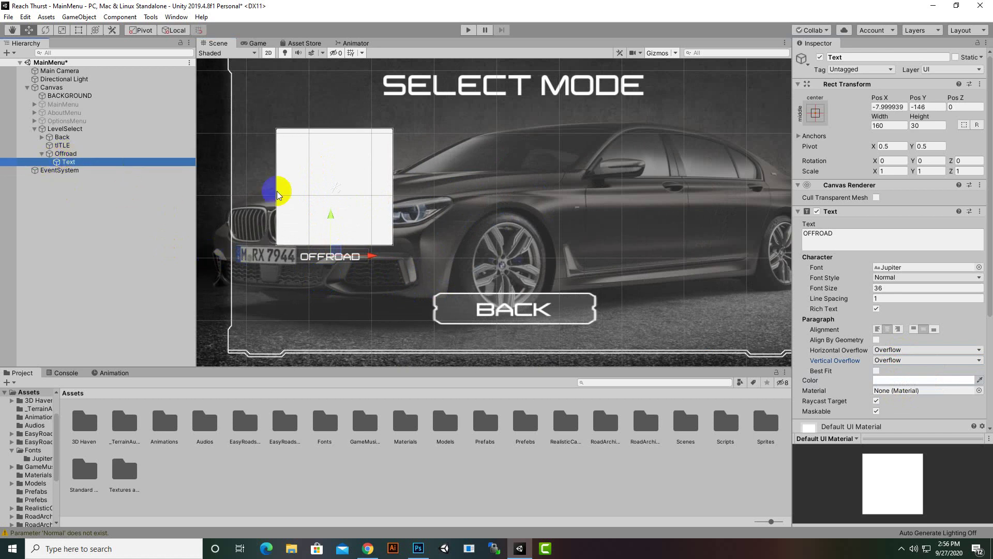
drag(337, 223, 333, 225)
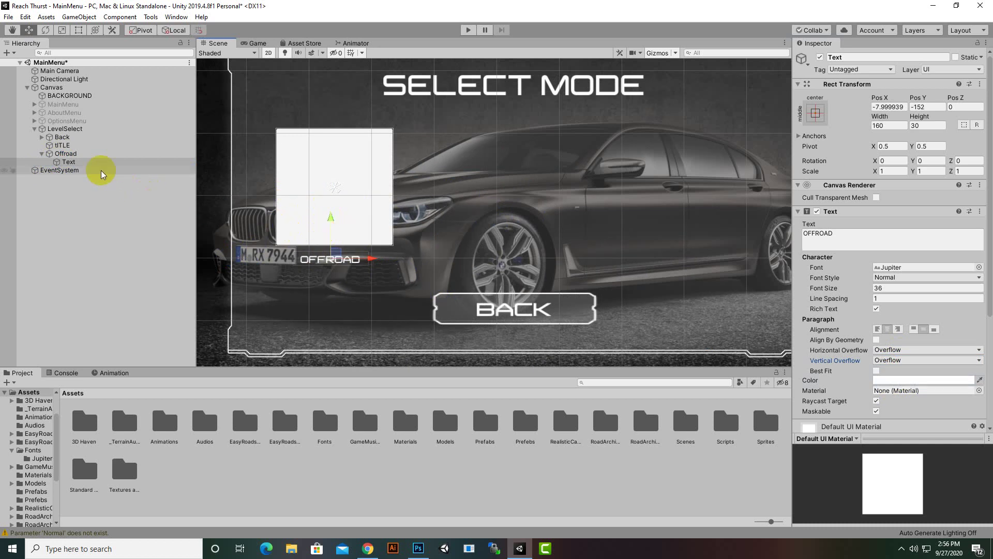
Set the Offroad button's source image to the screen2 sprite from the Sprites folder.
click(65, 153)
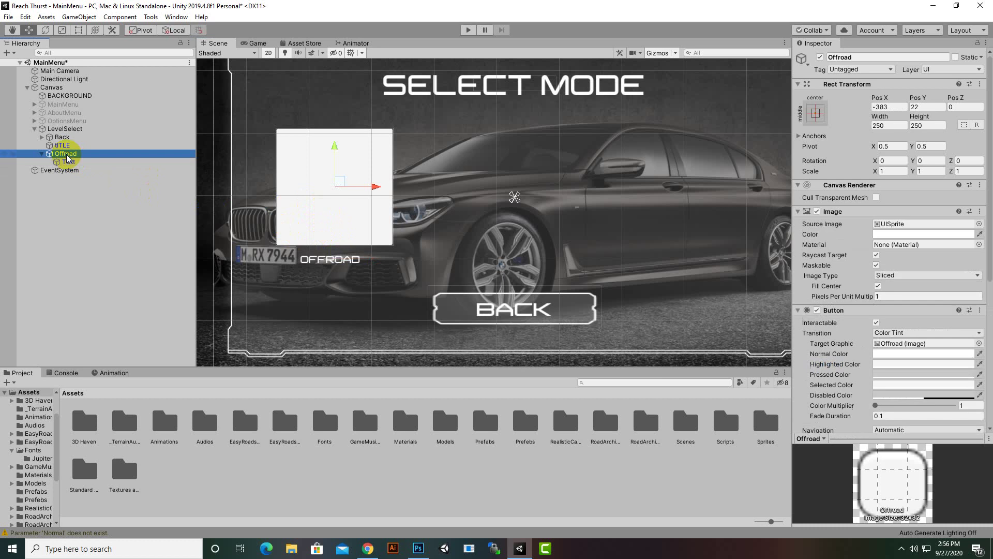
mouse_move(67, 158)
mouse_down()
mouse_move(538, 382)
mouse_move(650, 421)
mouse_move(738, 433)
mouse_up()
double_click(765, 422)
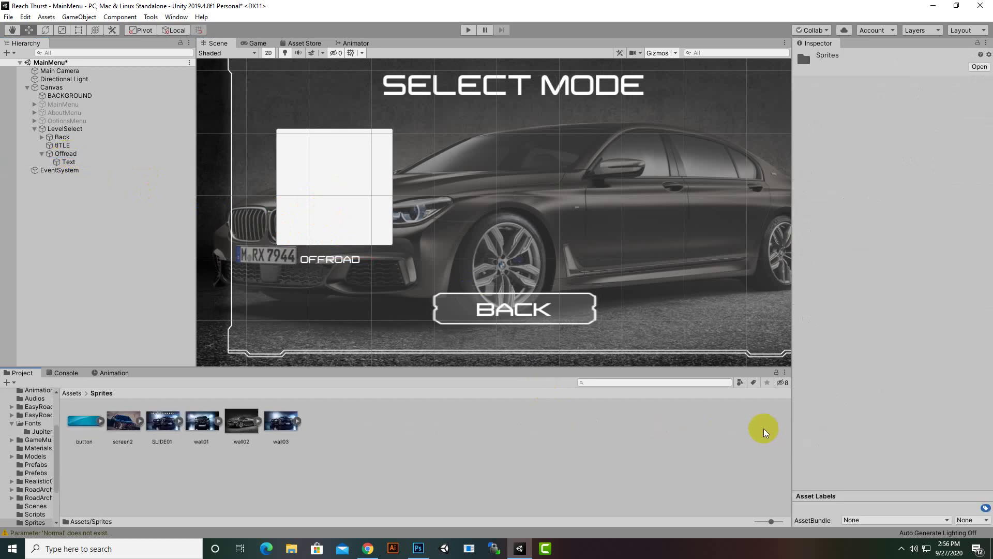
click(57, 154)
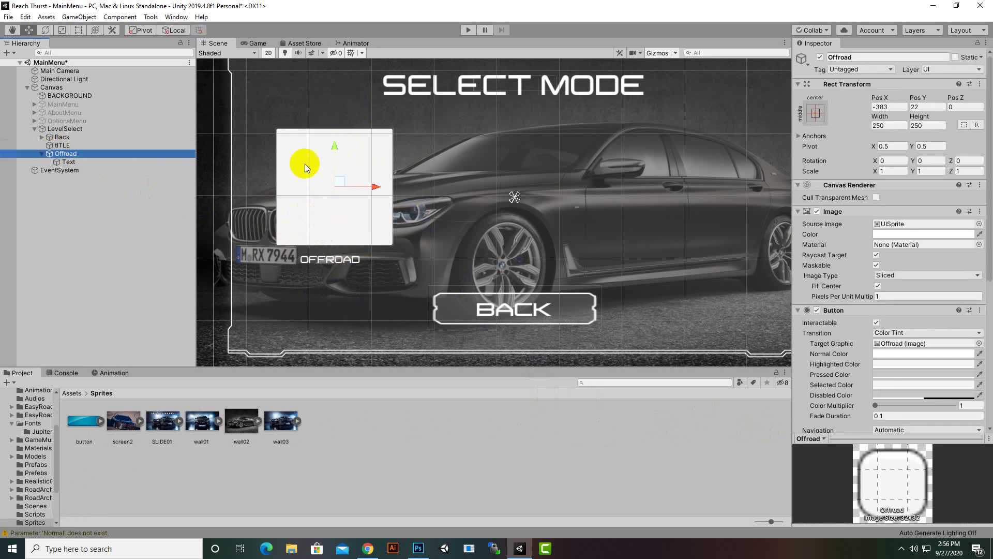
click(286, 412)
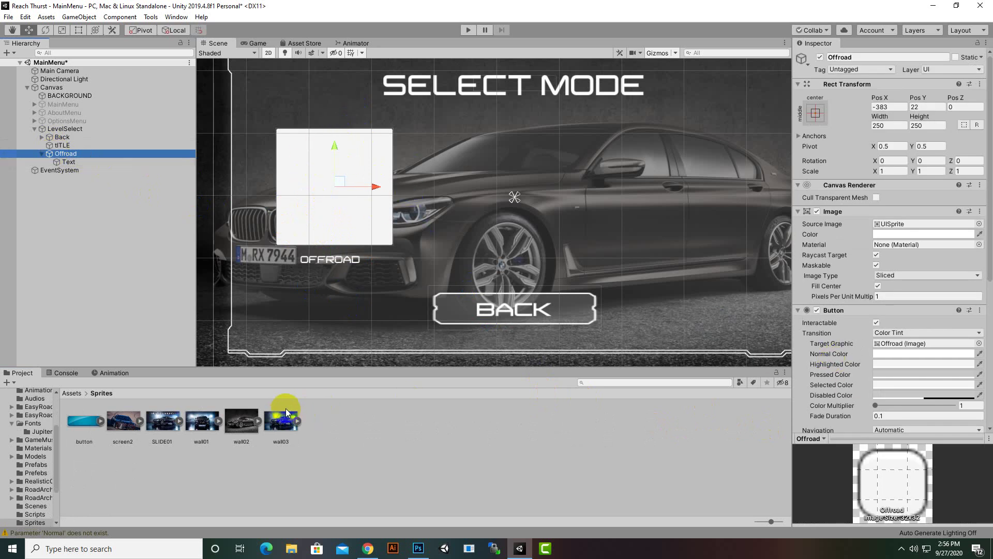
drag(123, 420, 901, 225)
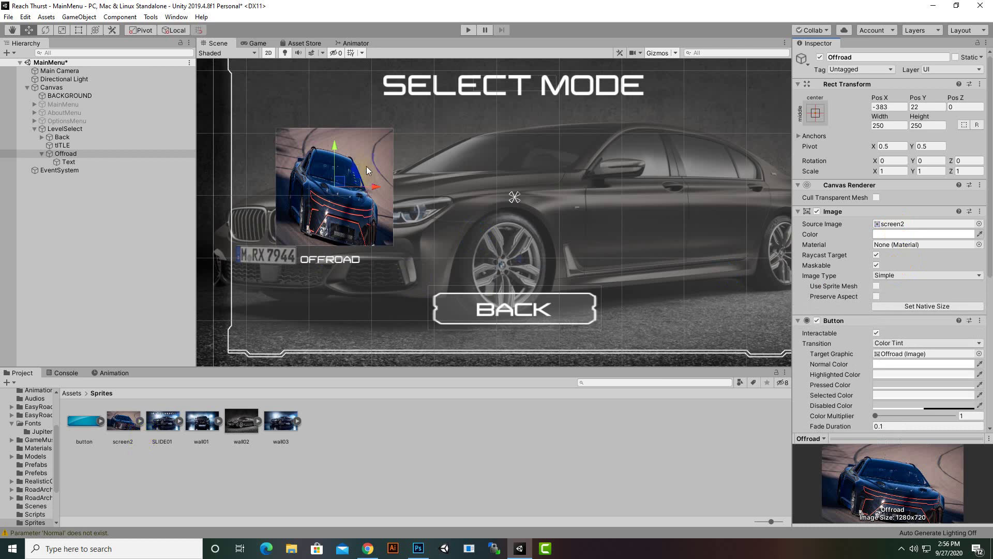
Set the Offroad button's width to 300, detaching its text first and making it a child of the button again.
click(64, 154)
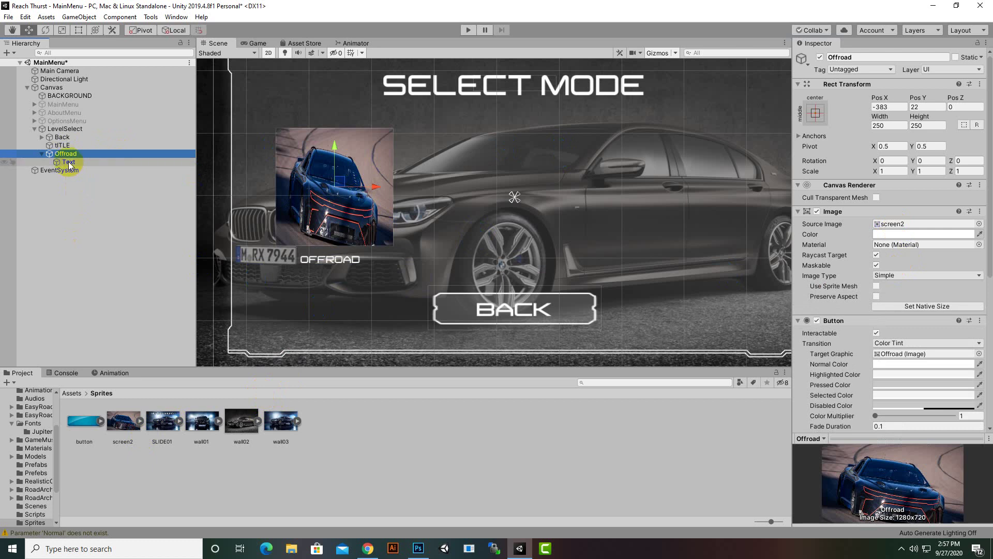
drag(78, 162, 73, 163)
click(72, 163)
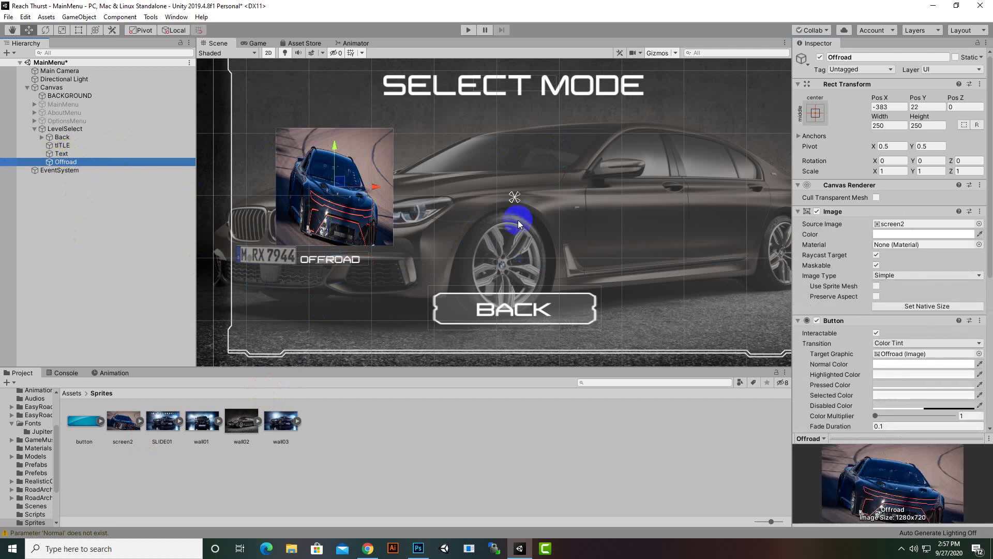
click(888, 126)
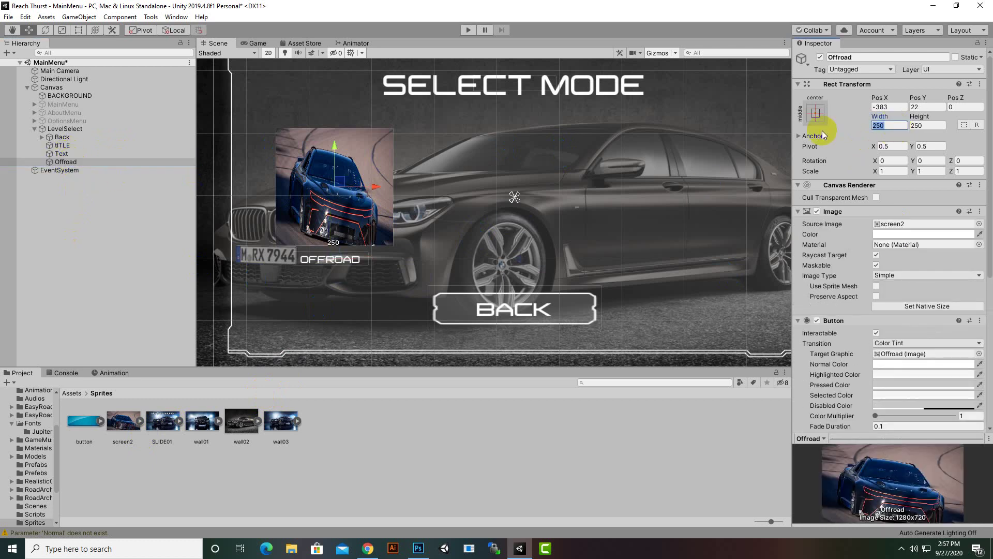
text(300)
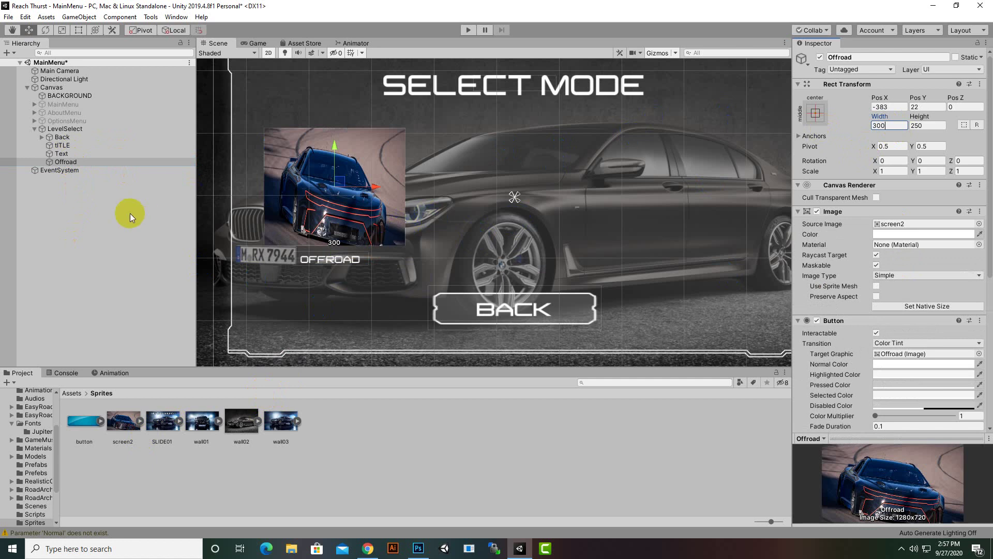
mouse_move(62, 153)
mouse_down()
mouse_move(79, 165)
mouse_move(65, 157)
mouse_up()
click(64, 154)
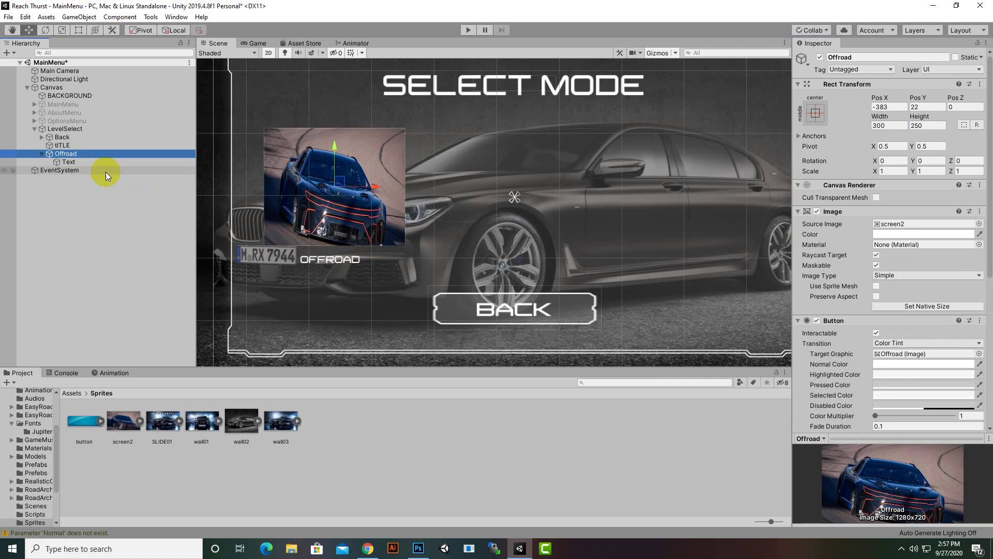
Duplicate the Offroad button twice and space the copies in a row at about Pos X -18 and 344.
key(ctrl+d)
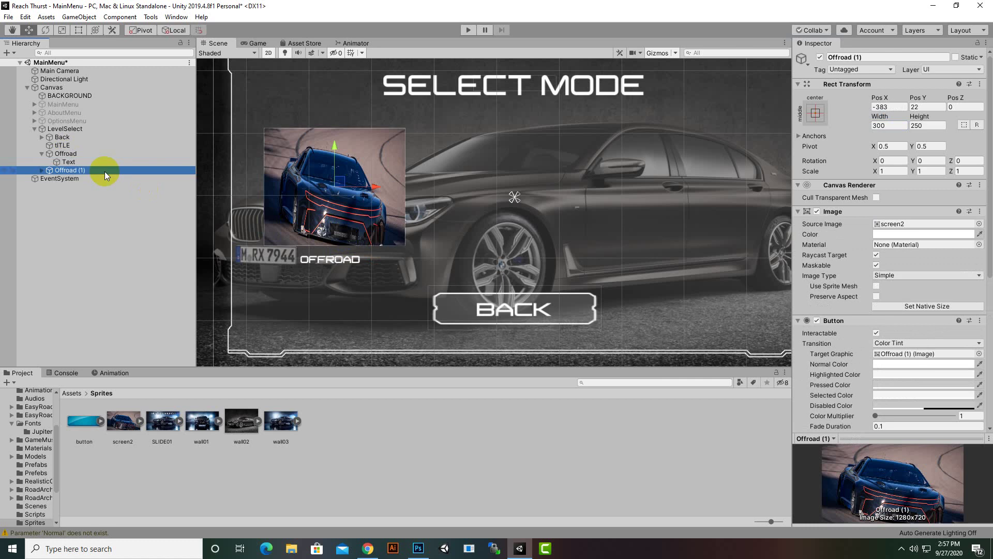
key(ctrl+d)
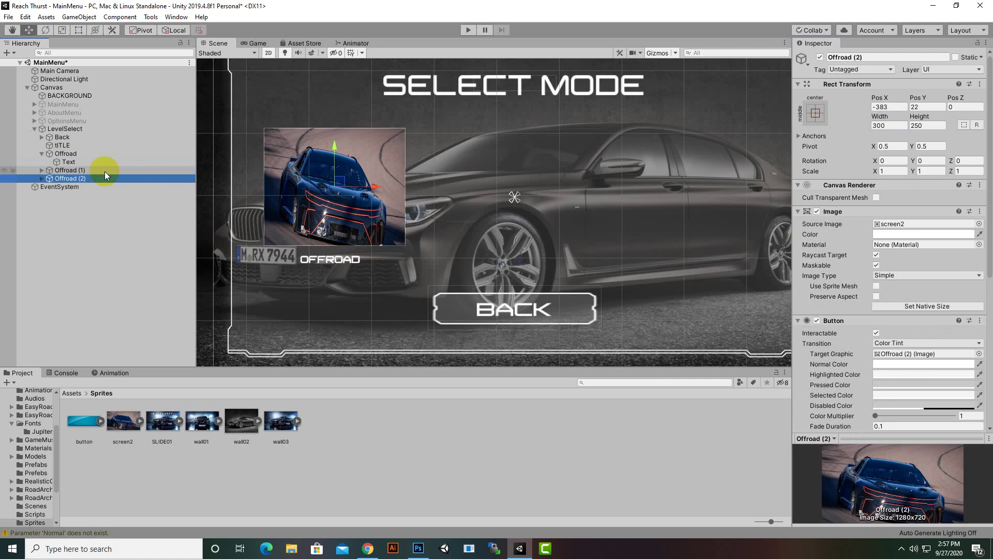
shift+click(105, 171)
drag(376, 196, 547, 208)
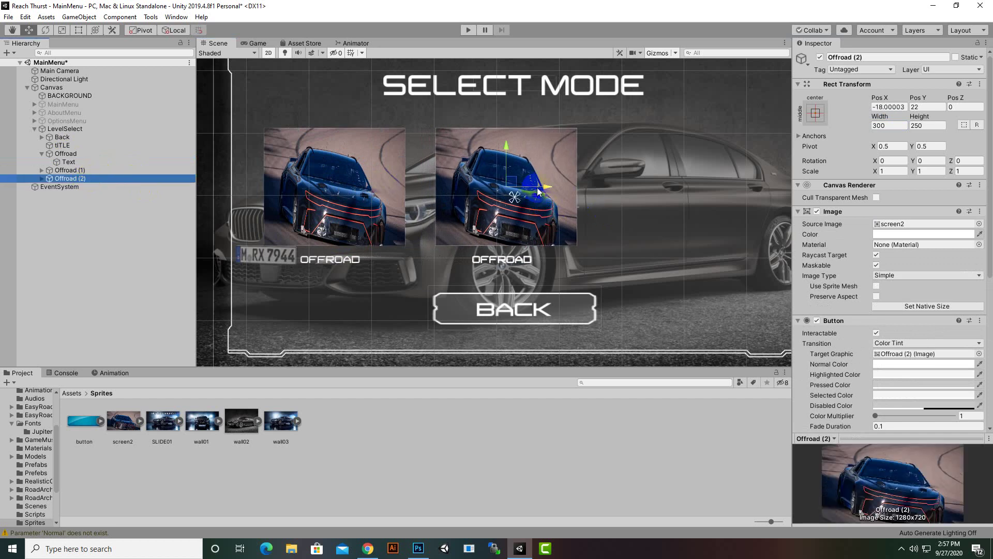
drag(546, 188, 716, 209)
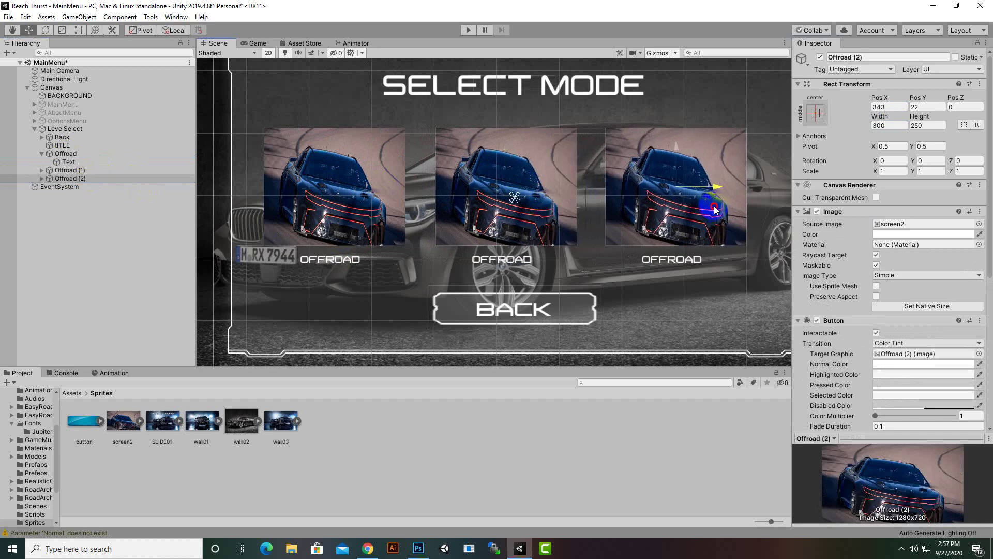
scroll(490, 268, down, 3)
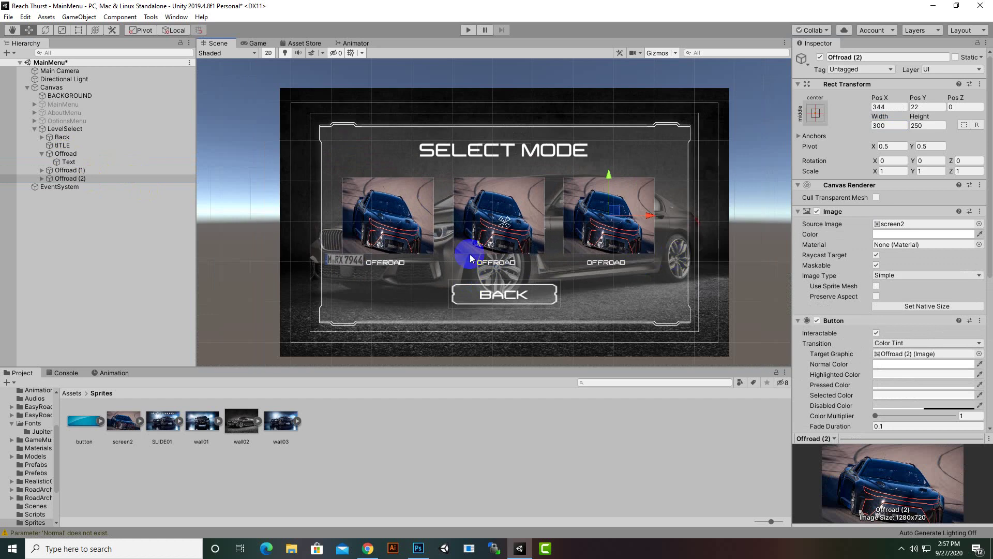
Shift all three mode buttons together about 33 units to the right to centre the row in the frame.
ctrl+click(75, 170)
ctrl+click(75, 154)
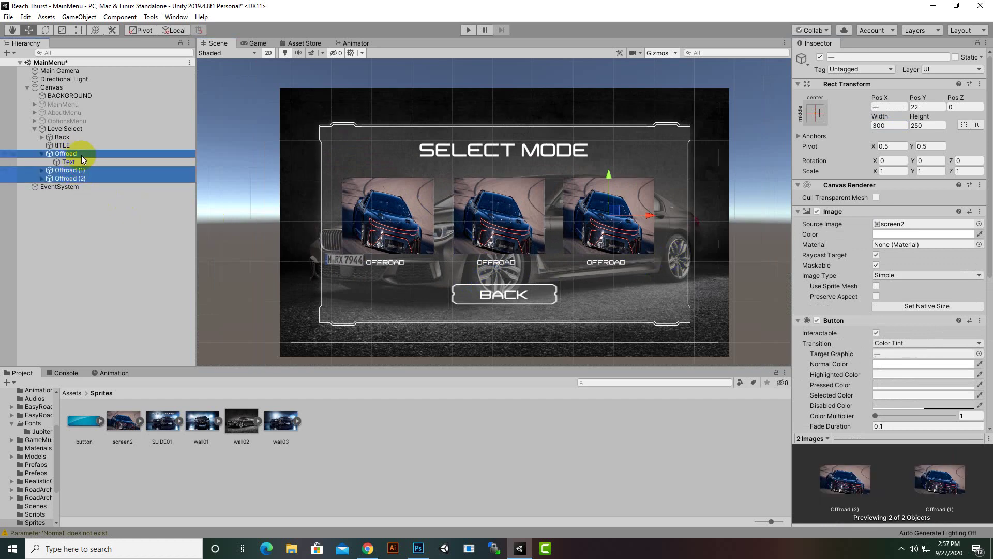
scroll(678, 254, up, 1)
drag(653, 223, 658, 225)
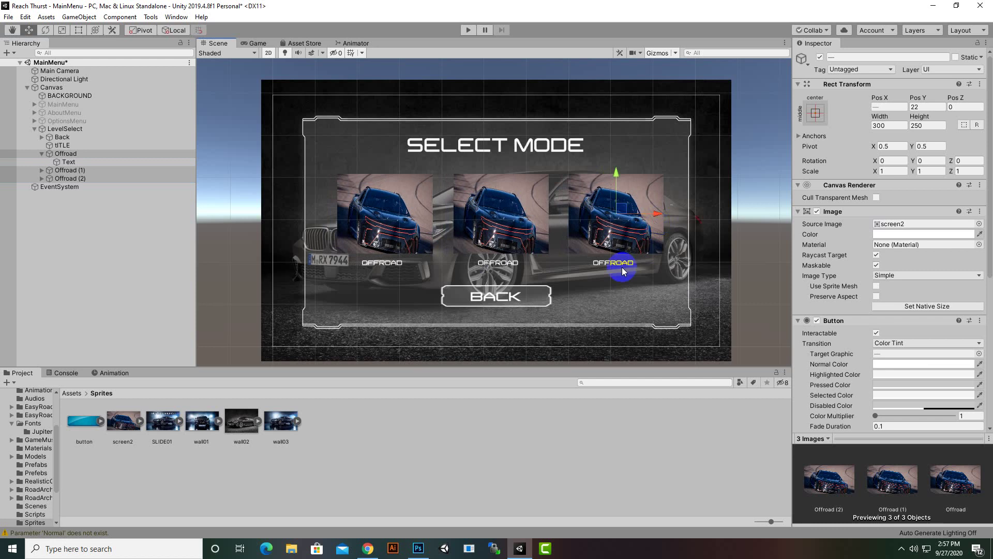
scroll(622, 267, up, 2)
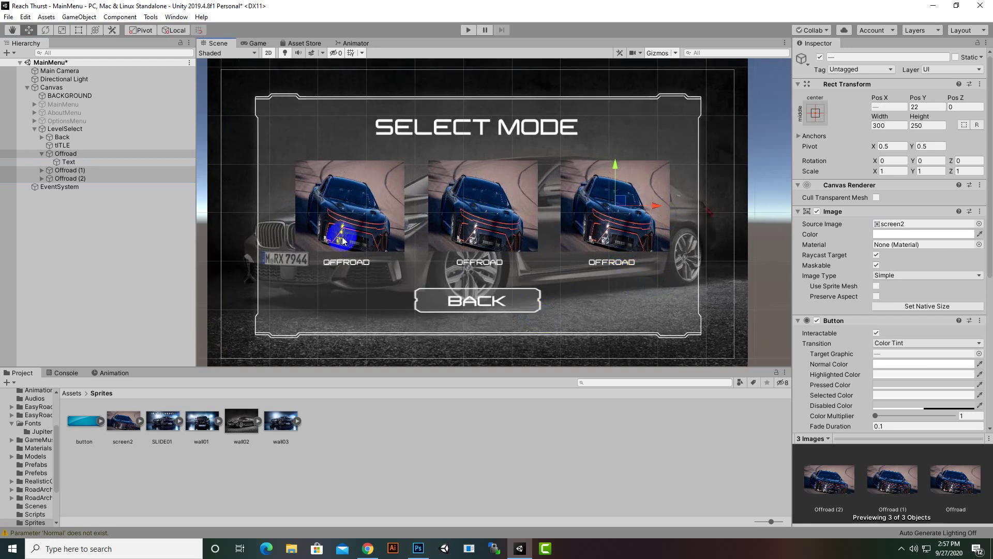
Rename the middle mode button, Offroad (1), to TRACKS.
click(78, 169)
right_click(79, 169)
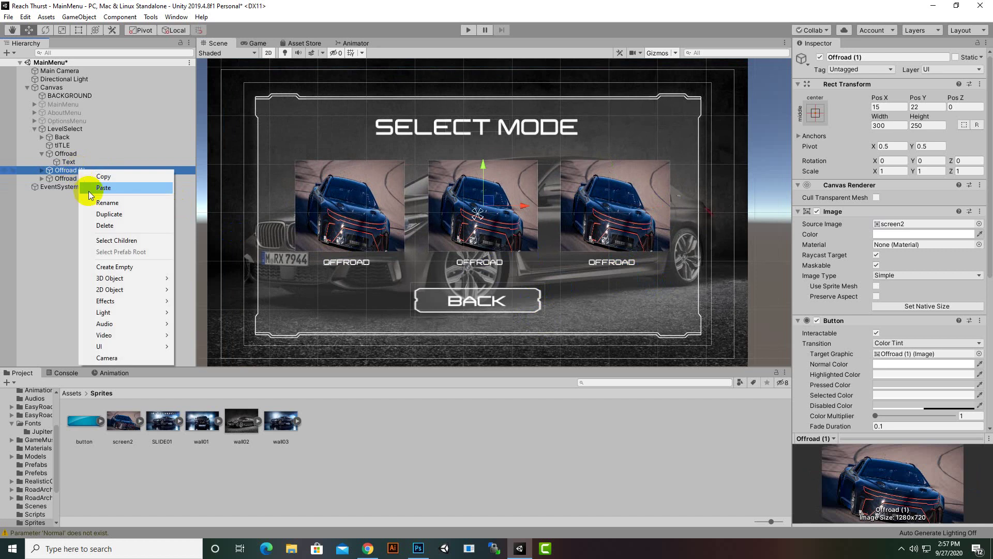
click(97, 203)
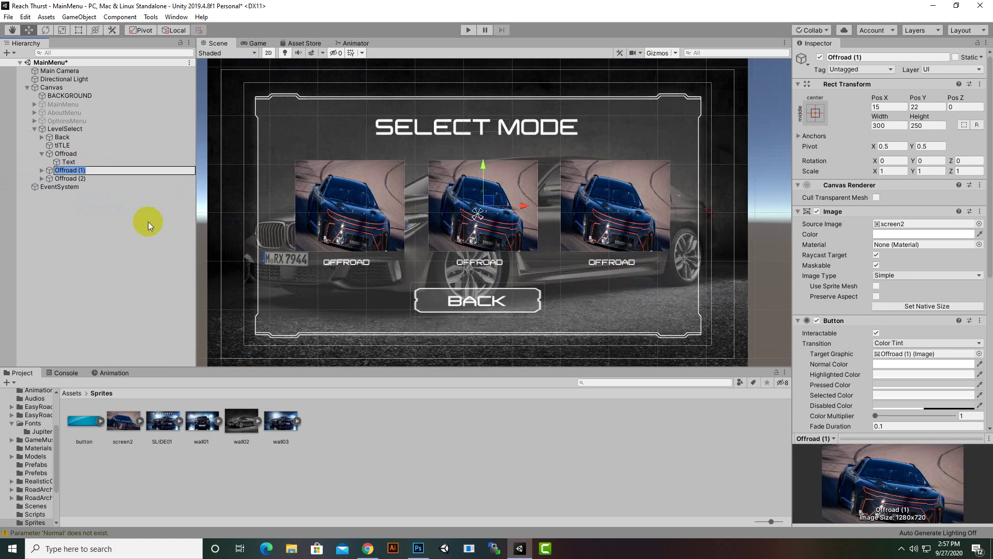
text(TRACKS)
key(Return)
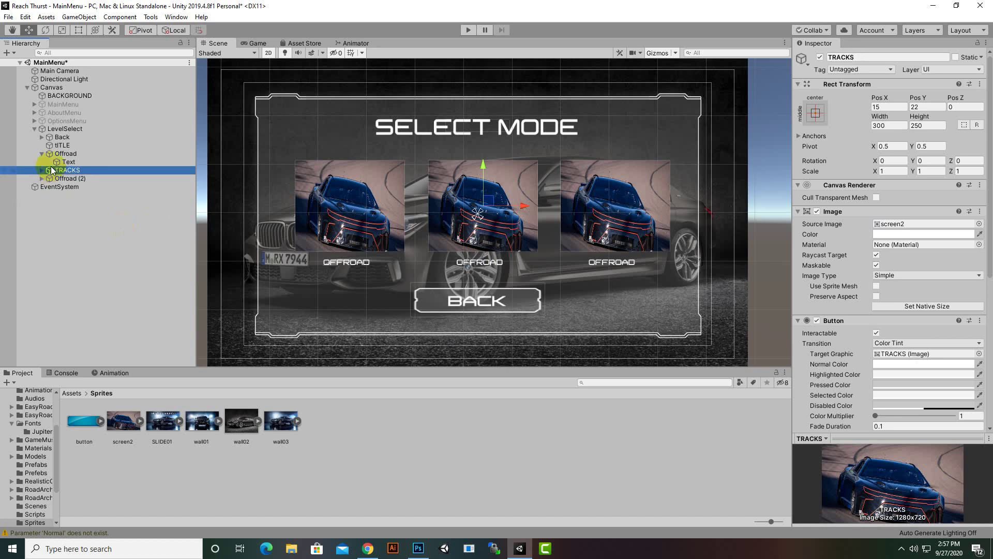
Change the label text under the middle mode button to TRACKS.
click(42, 170)
click(69, 178)
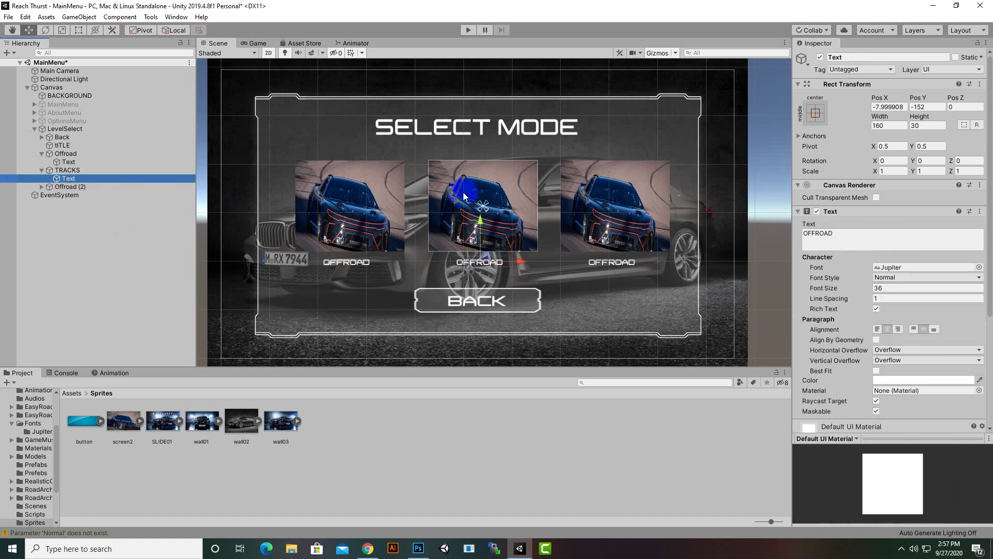
click(836, 235)
double_click(834, 234)
text(TRACKS)
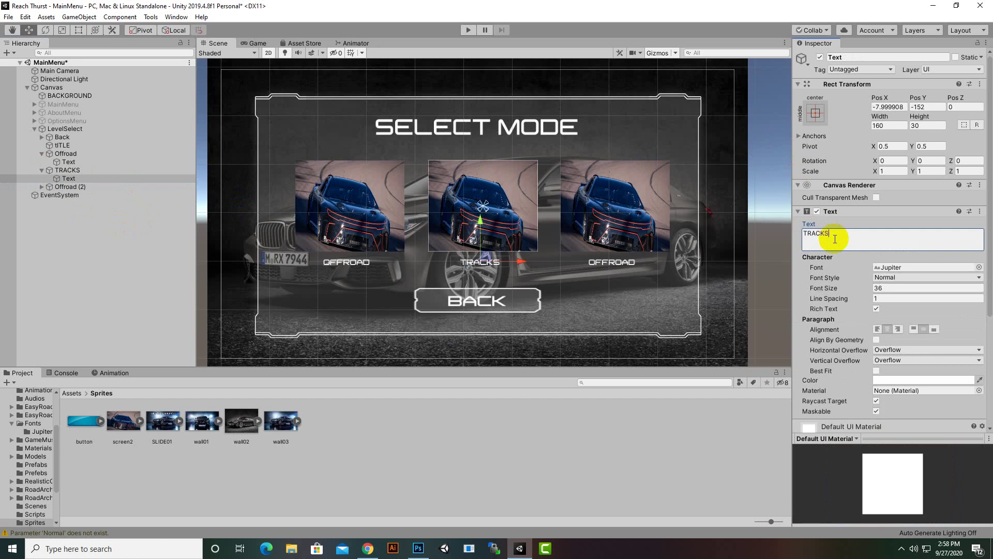
key(Return)
key(BackSpace)
Rename the third mode button, Offroad (2), to CITY and change its label text to CITY.
click(52, 187)
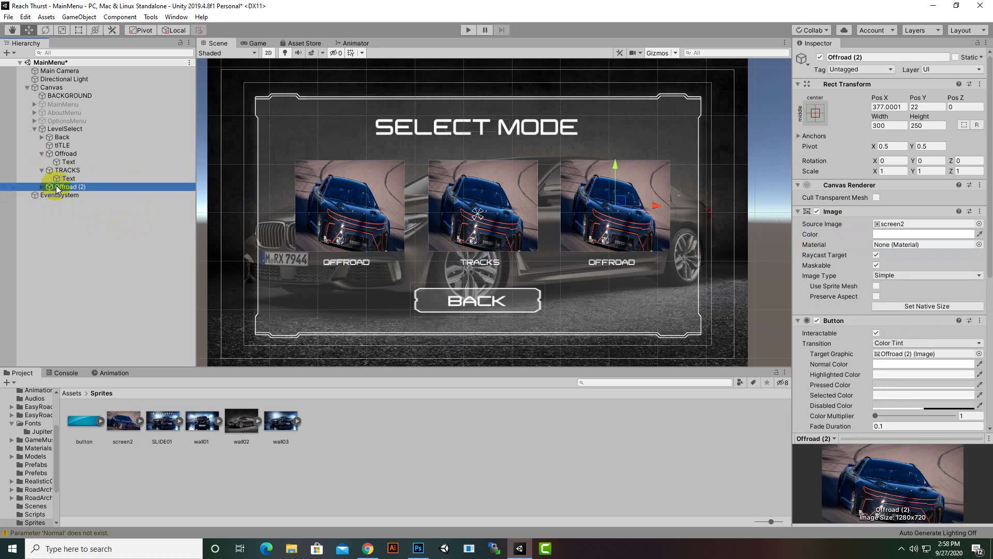
right_click(54, 187)
click(126, 219)
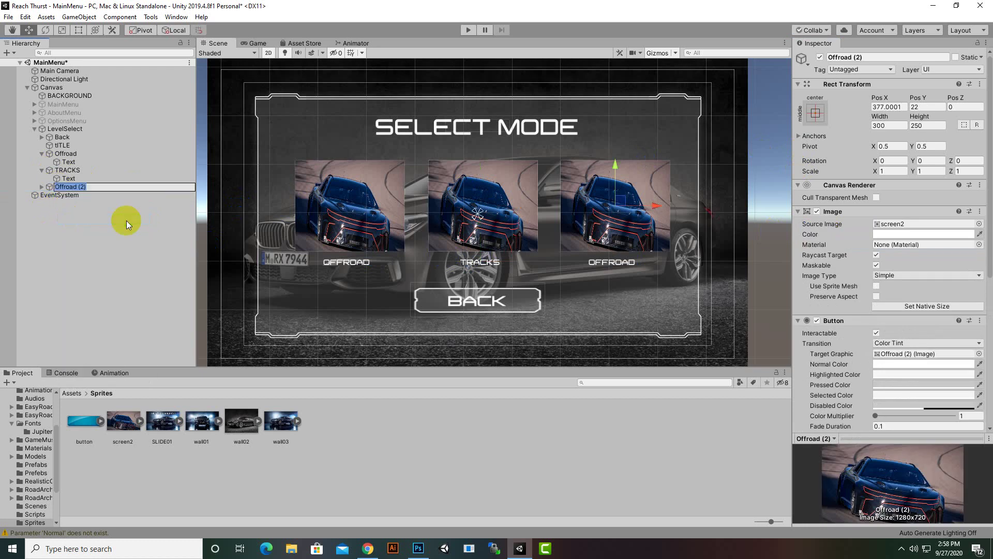
text(CITY)
key(Return)
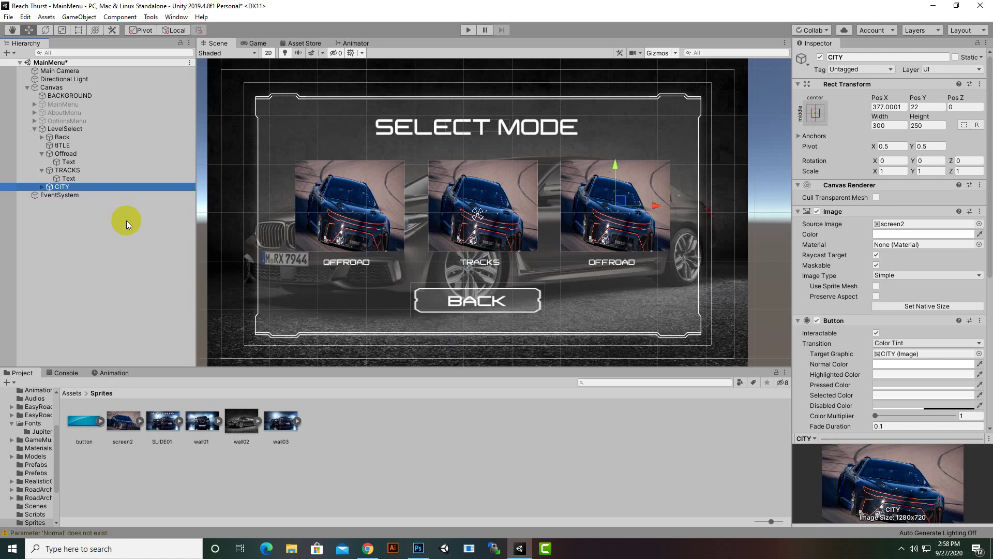
click(41, 186)
click(69, 194)
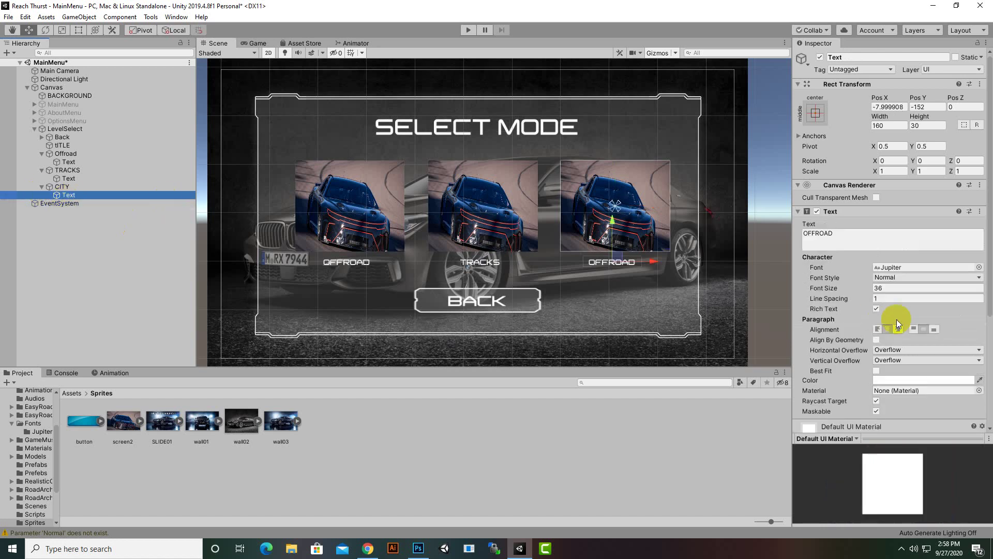
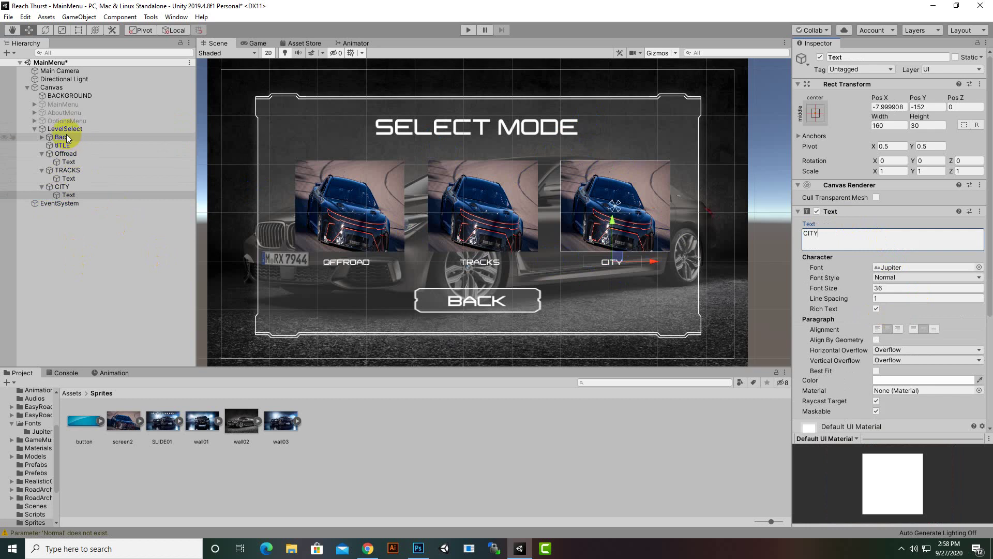
Duplicate the LevelSelect panel and deactivate the original.
click(37, 129)
click(36, 130)
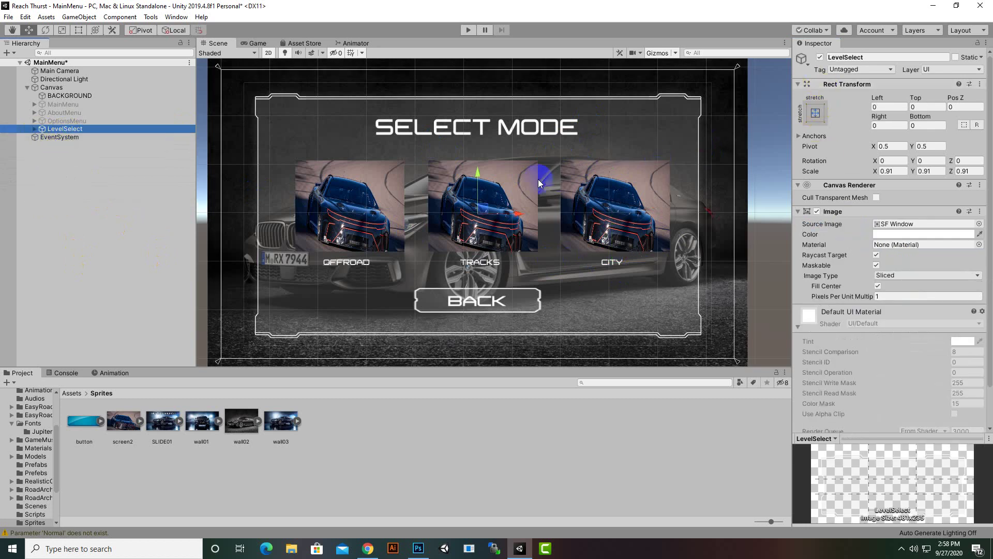
key(ctrl+d)
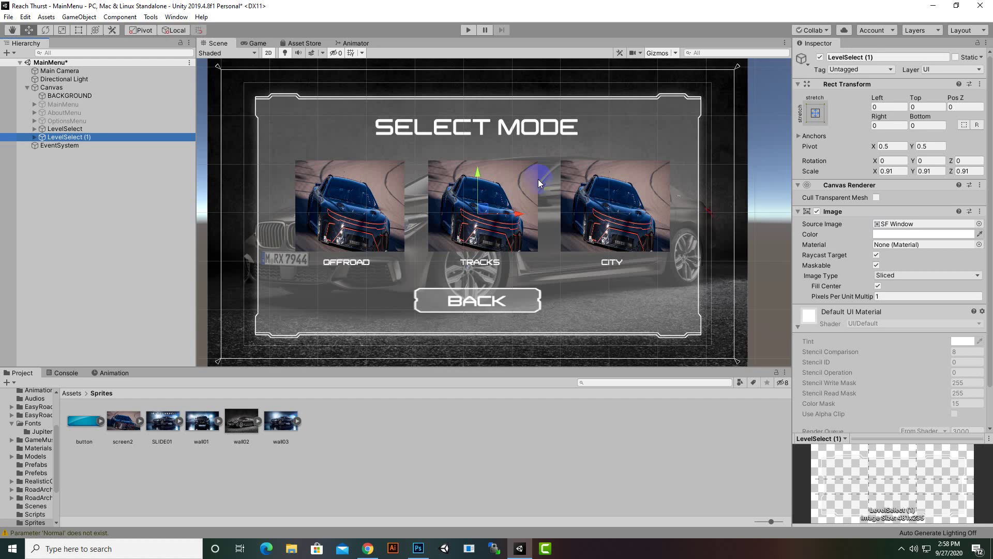
click(133, 128)
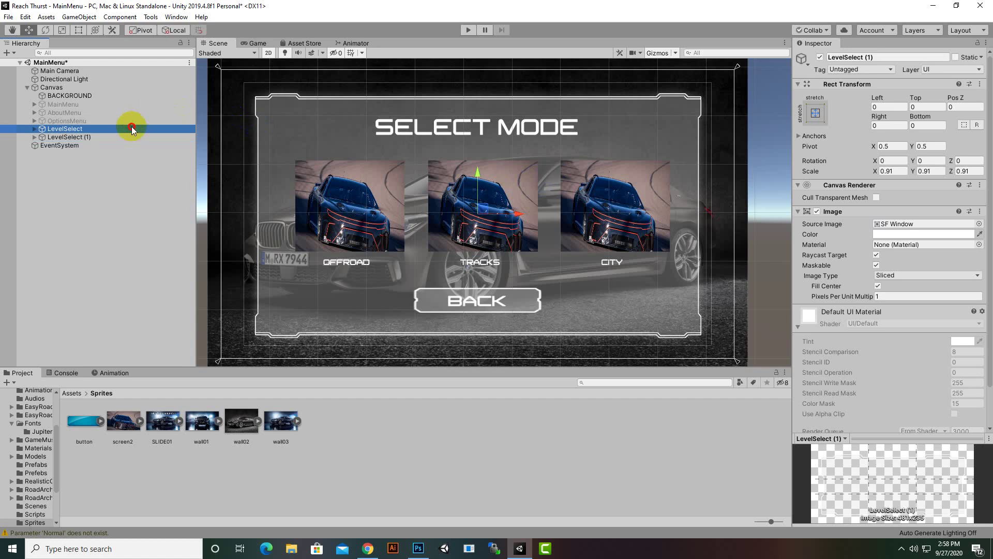
click(820, 56)
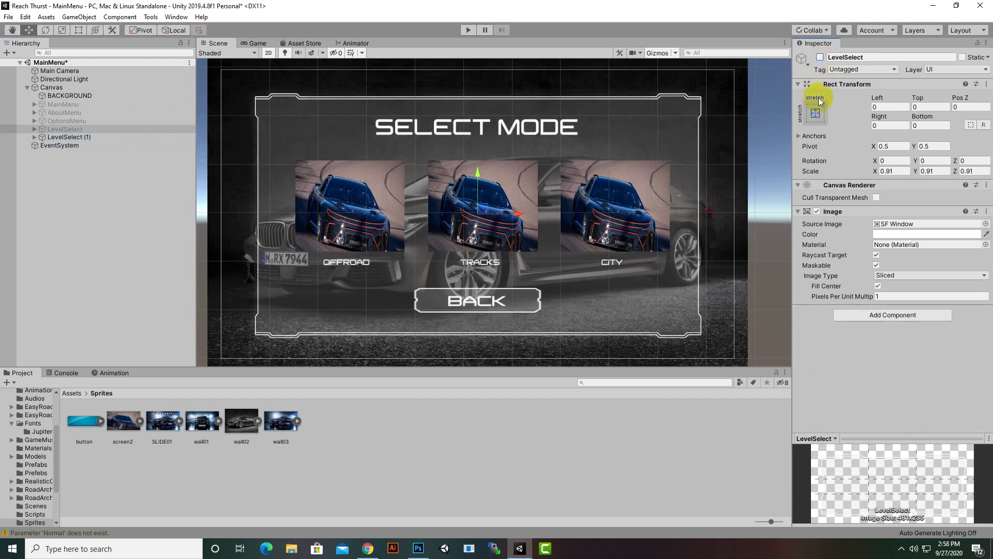
Rename the duplicated LevelSelect panel to CarSelect.
right_click(83, 137)
click(107, 176)
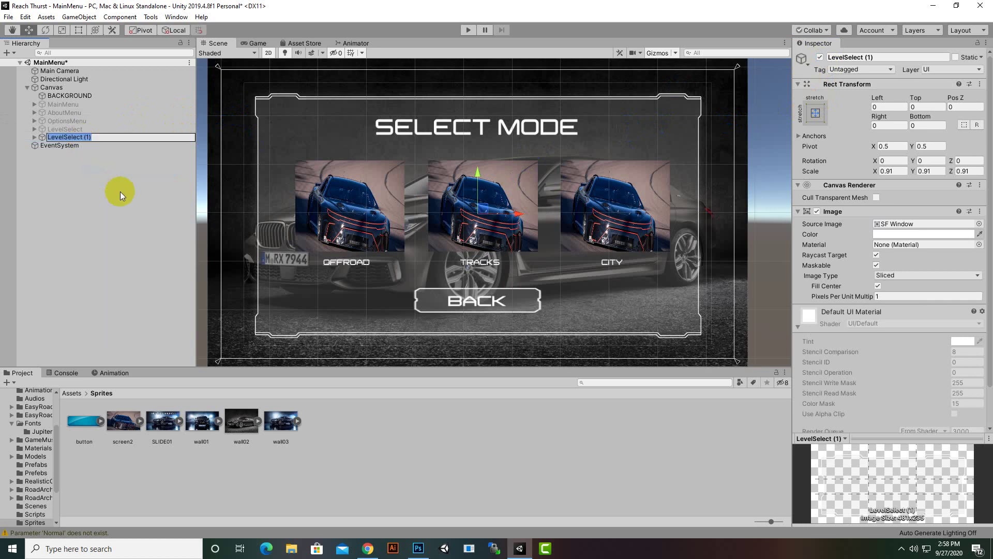
key(BackSpace)
text(CarSelect)
key(Return)
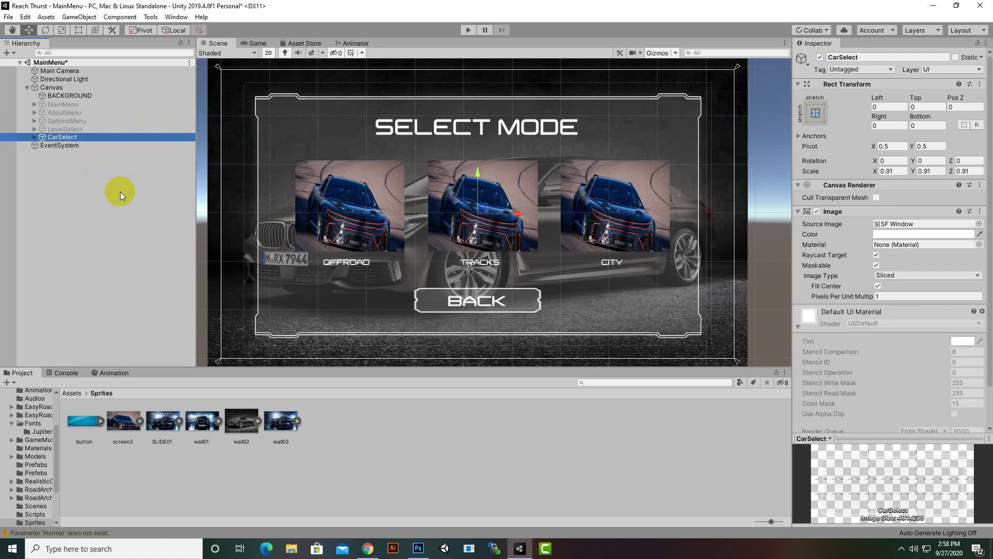
click(472, 247)
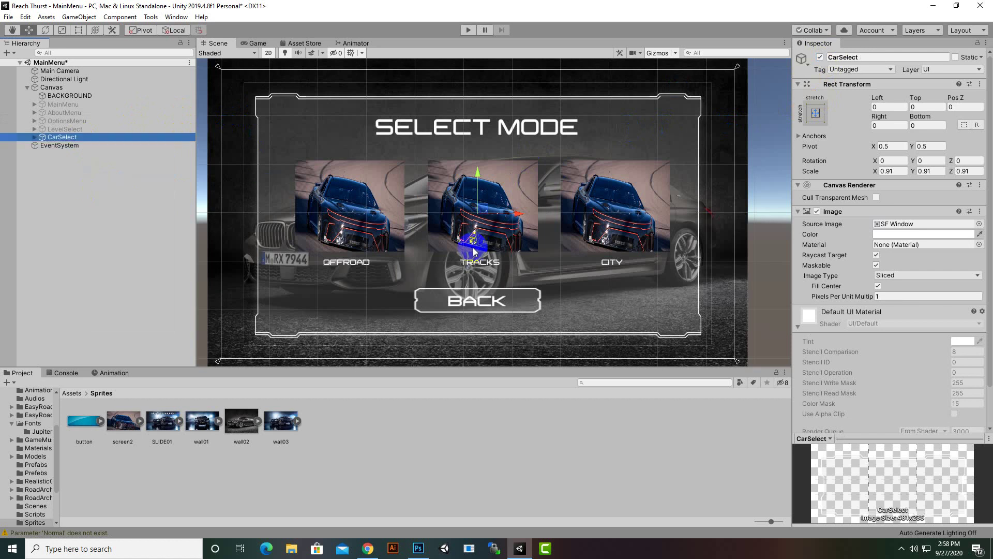
Delete the text labels under the Offroad, TRACKS and CITY buttons of the CarSelect panel.
click(35, 136)
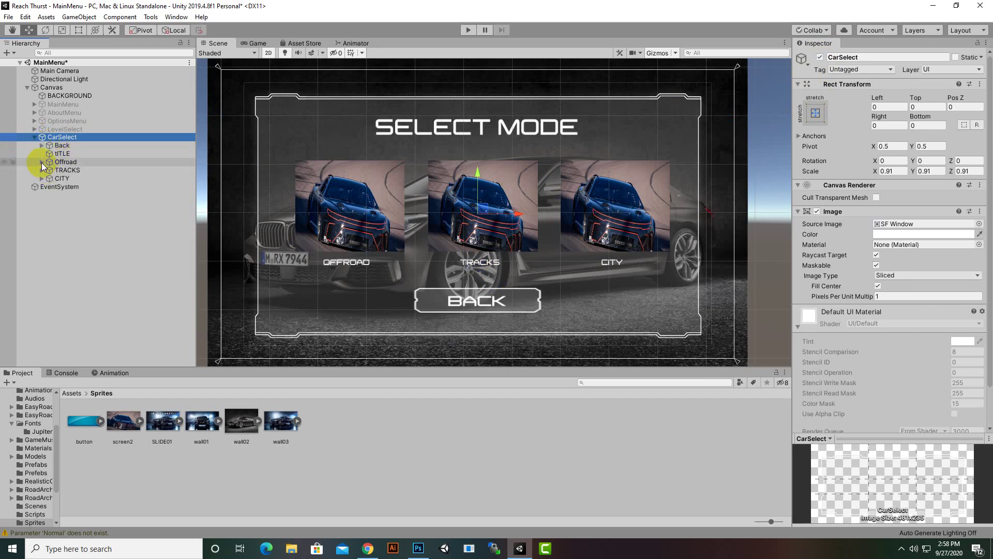
click(42, 162)
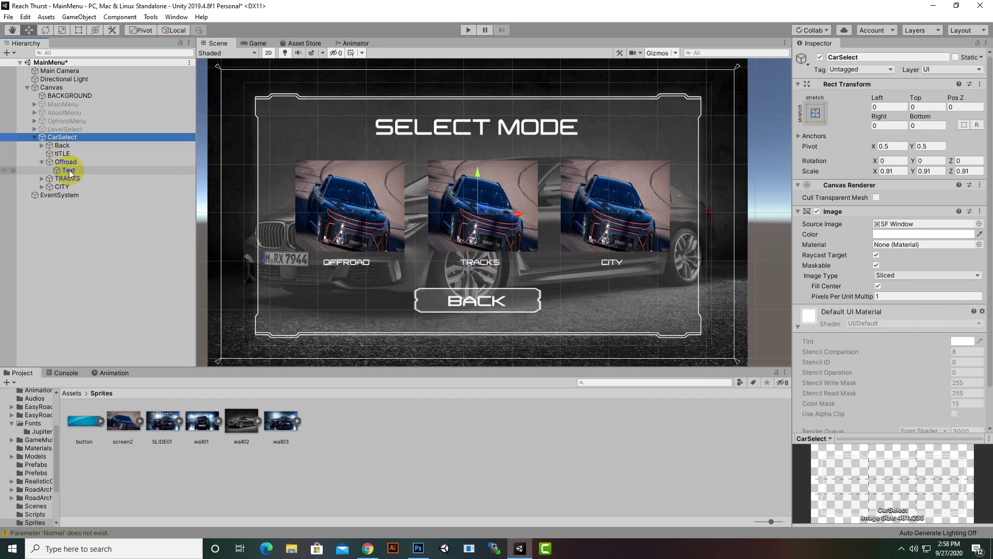
click(69, 170)
key(Delete)
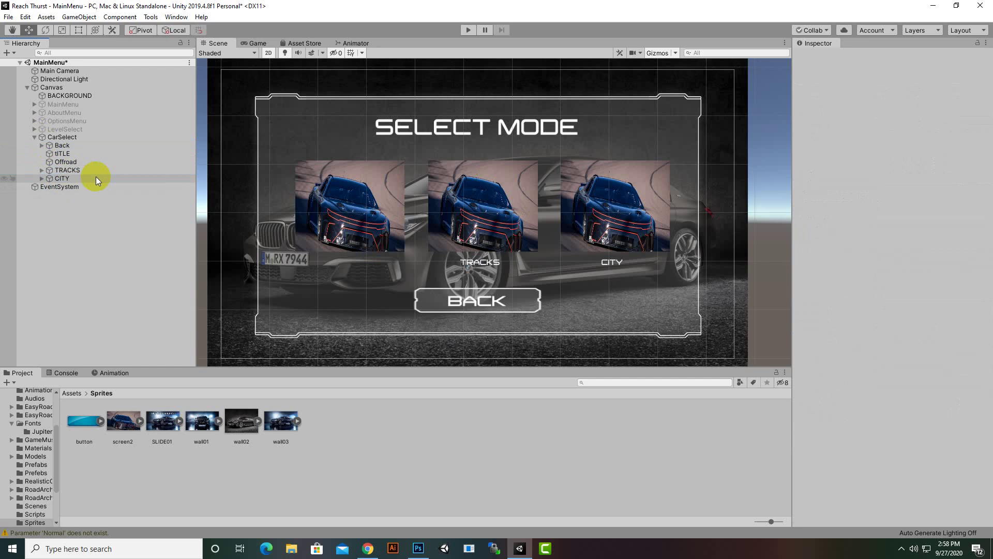
click(42, 171)
click(60, 180)
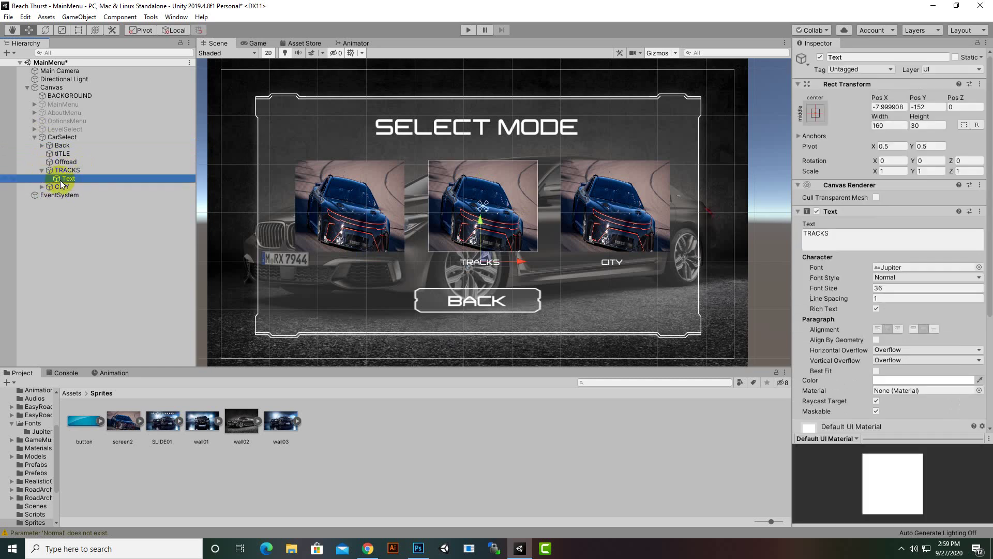
key(Delete)
click(42, 178)
click(67, 186)
key(Delete)
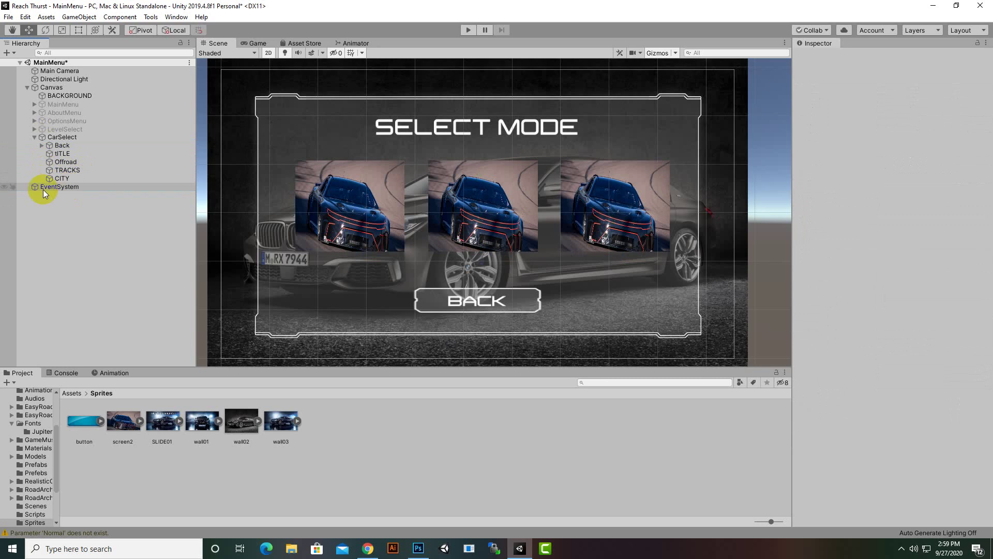
Rename the Offroad button in the CarSelect panel to car1.
right_click(63, 161)
click(85, 192)
text(car)
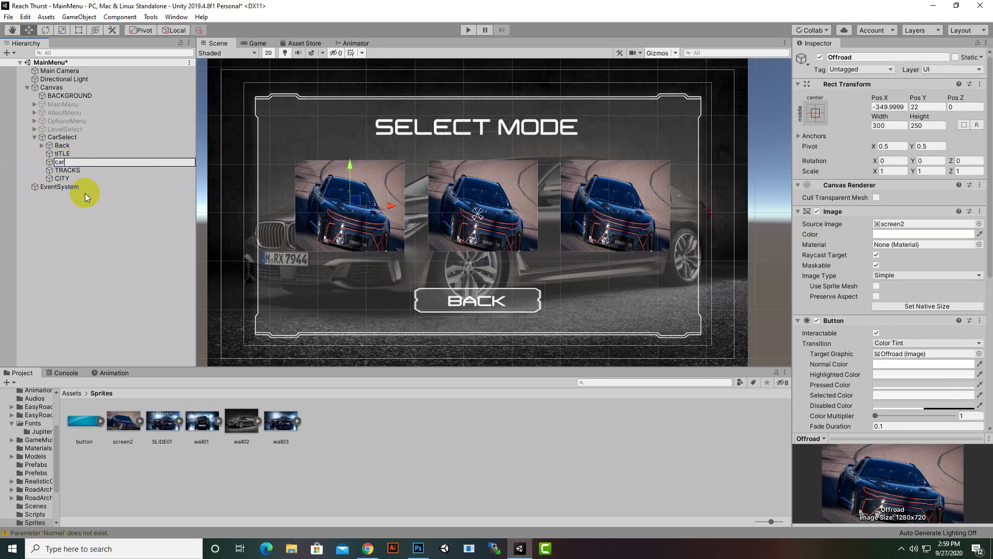
text(1)
key(Return)
Rename the TRACKS and CITY buttons in the CarSelect panel to car2 and car3.
right_click(84, 170)
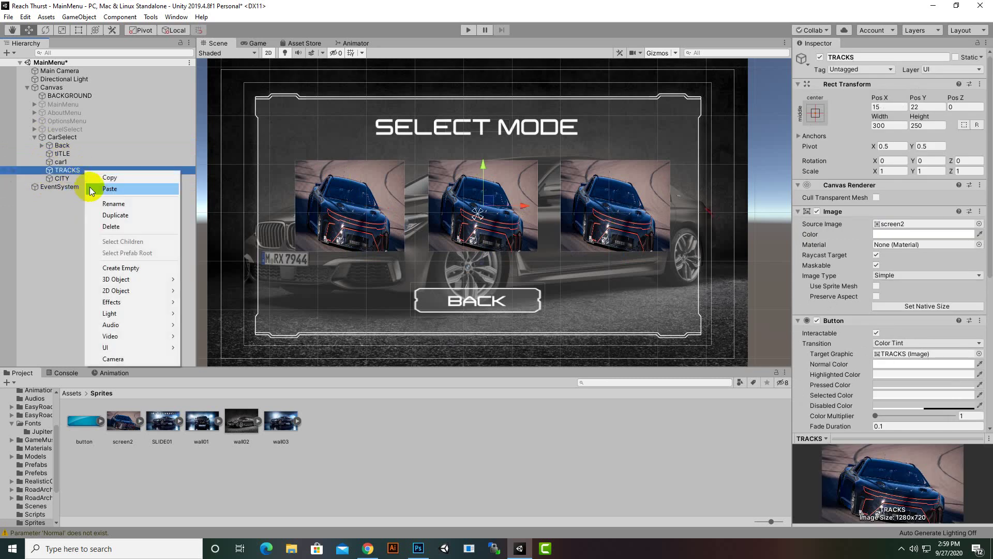
click(104, 206)
text(car)
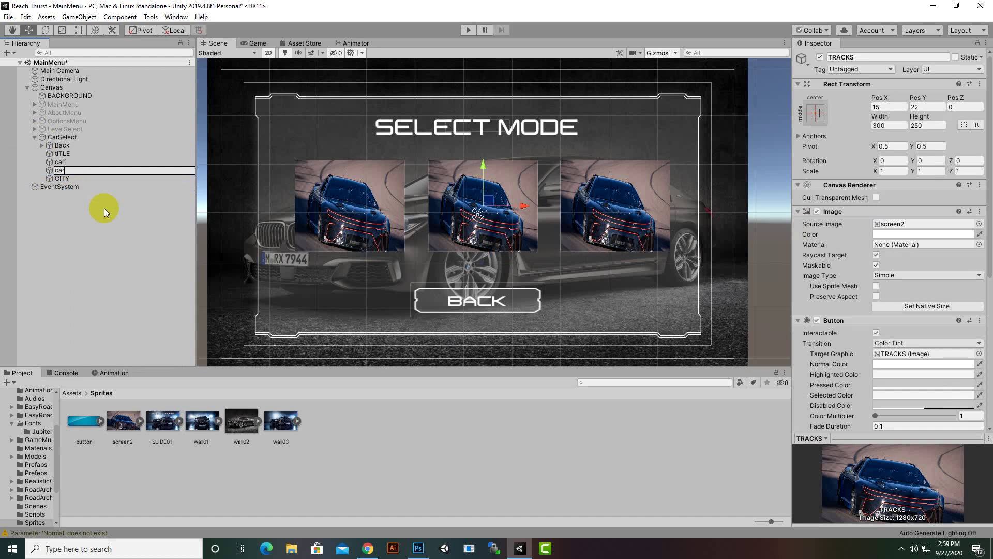
text(2)
key(Return)
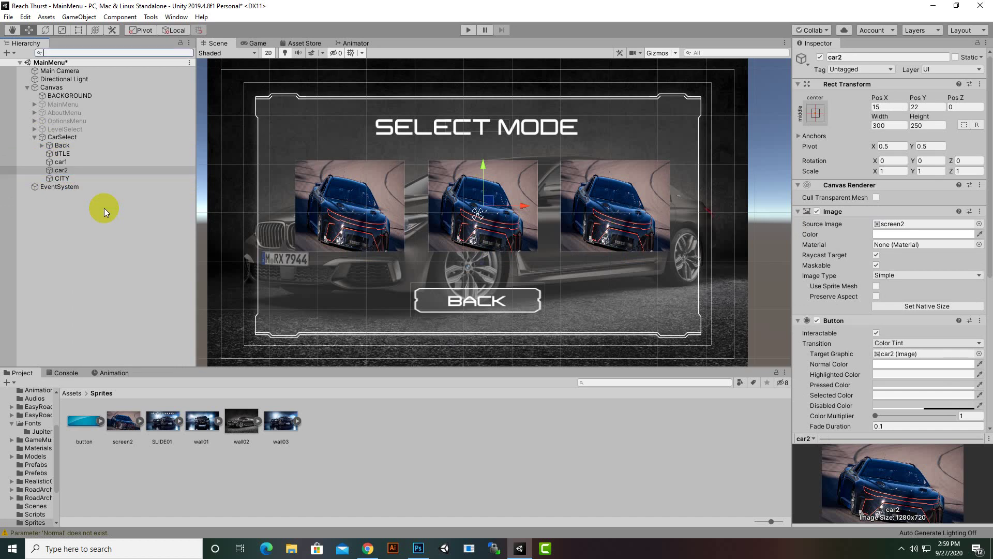
right_click(59, 178)
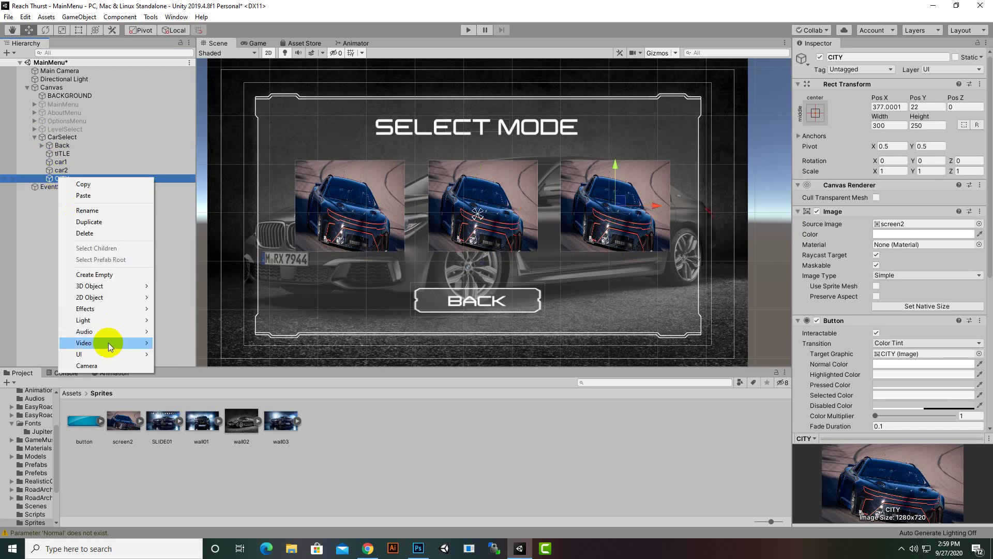
click(91, 210)
text(car3)
key(Return)
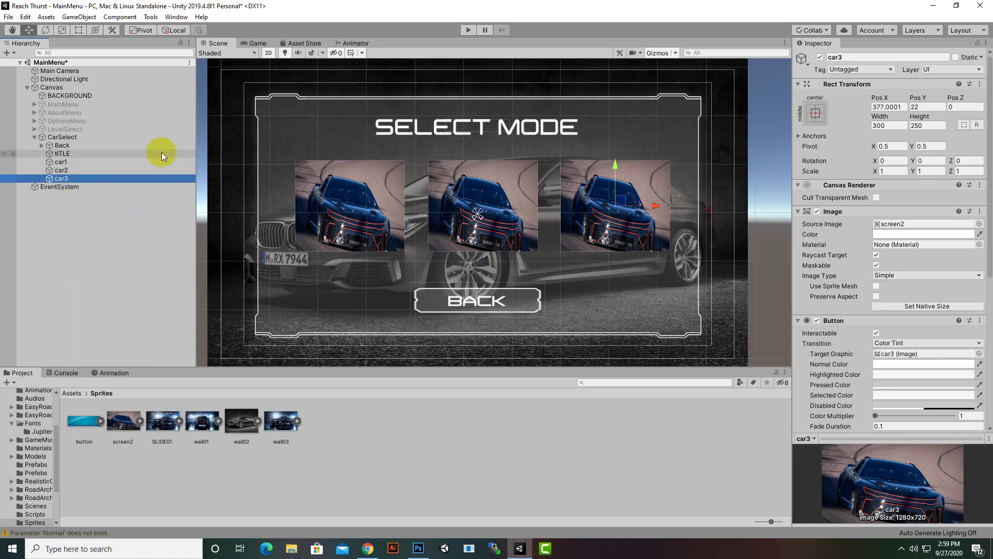
Scale car1, car2 and car3 together to about 1.19 and lower them to about Y 11.
shift+click(74, 164)
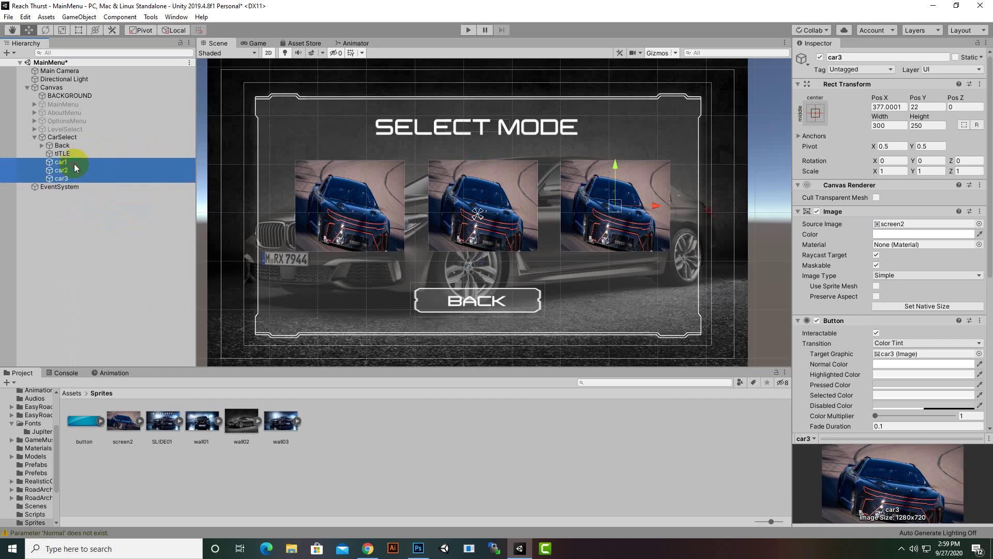
click(62, 31)
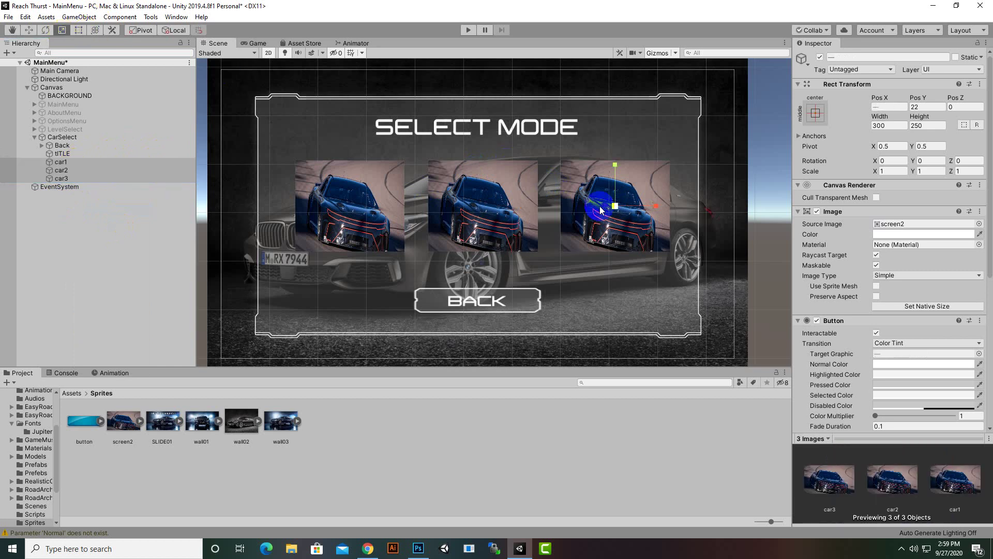
drag(615, 206, 624, 204)
click(29, 31)
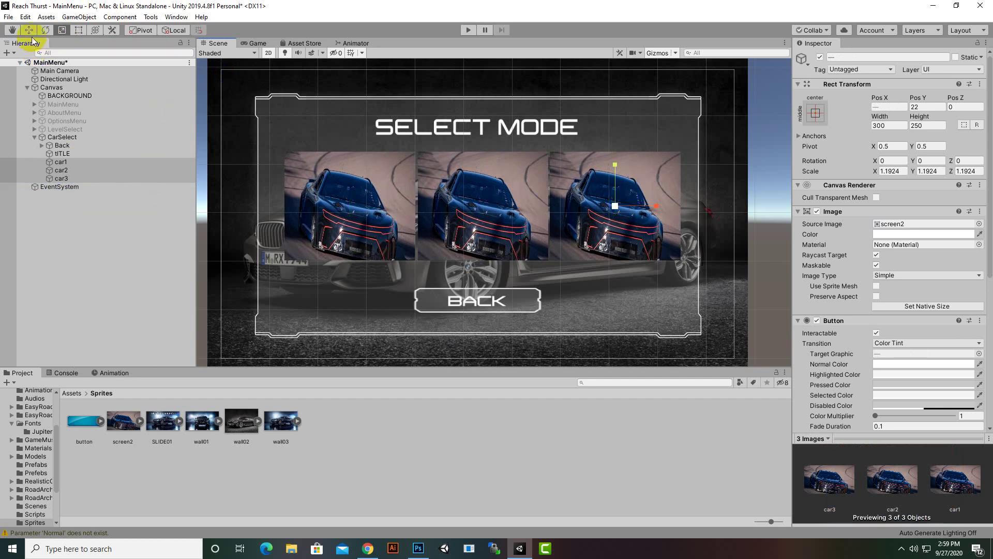
drag(616, 167, 615, 170)
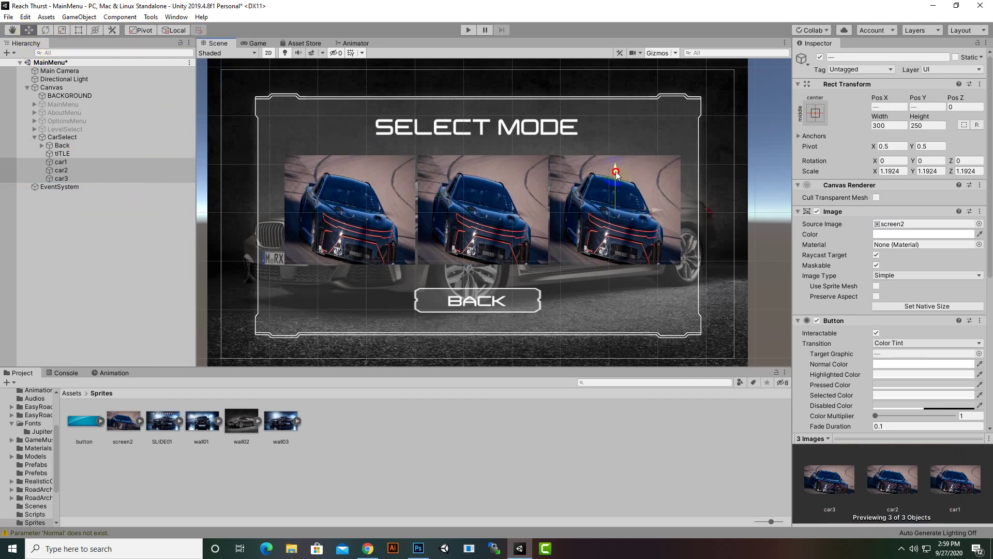
Spread car1 and car3 away from car2 for even gaps, and shift all three buttons left until car3 is at about X 394.
click(61, 161)
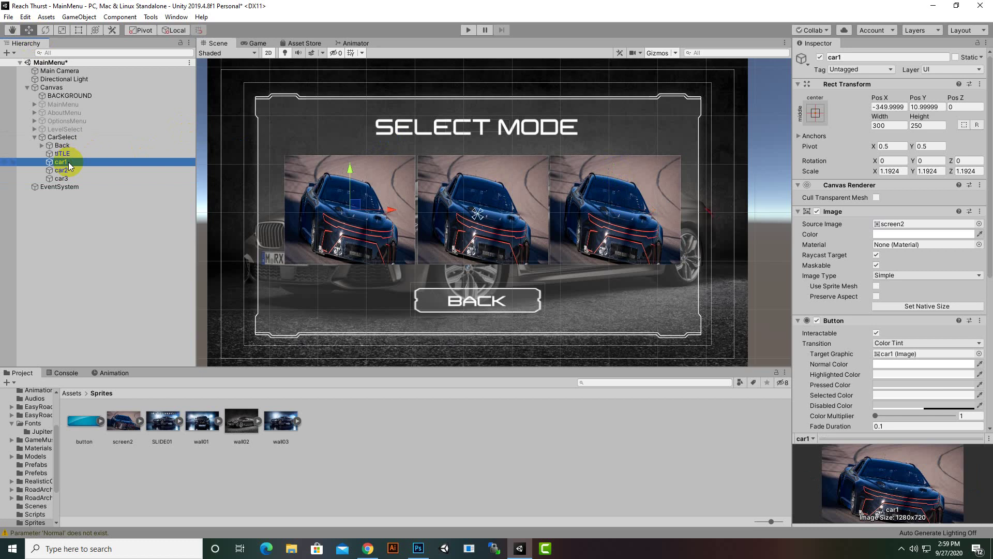
drag(395, 212, 383, 211)
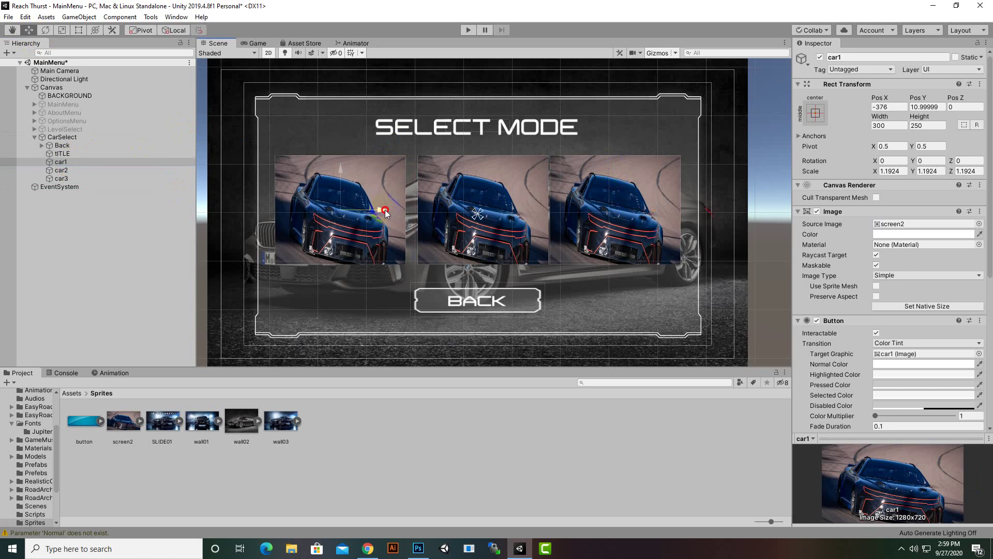
click(61, 178)
drag(663, 216, 668, 219)
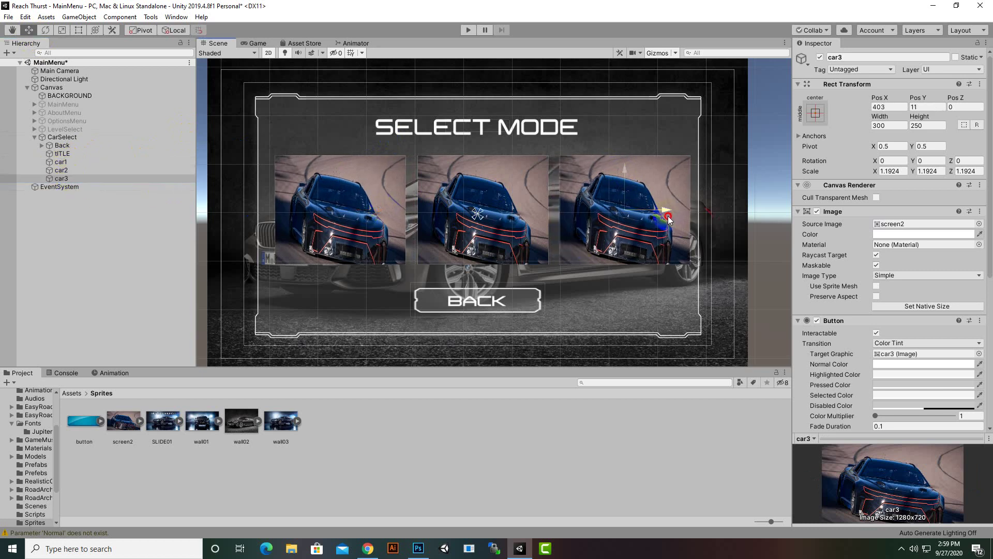
drag(668, 219, 669, 219)
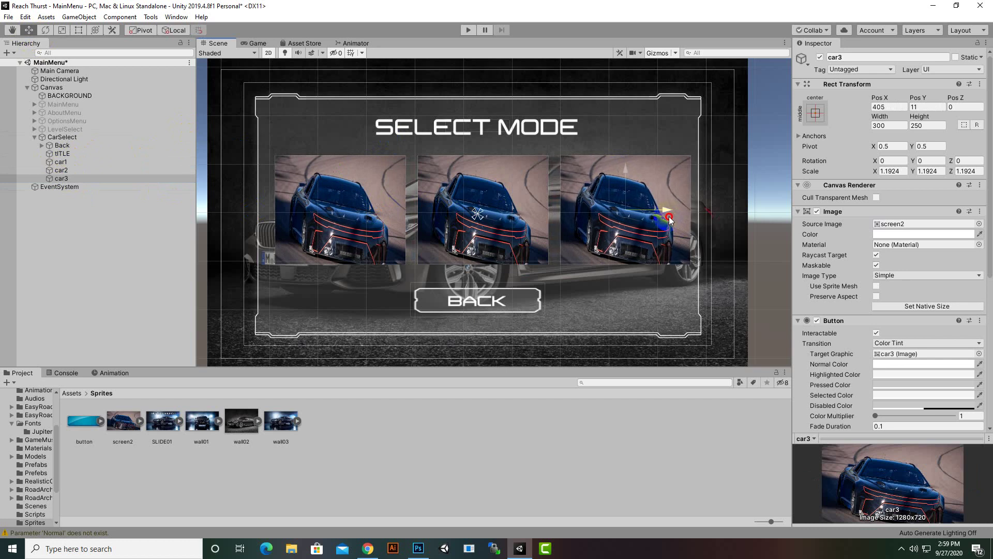
shift+click(90, 162)
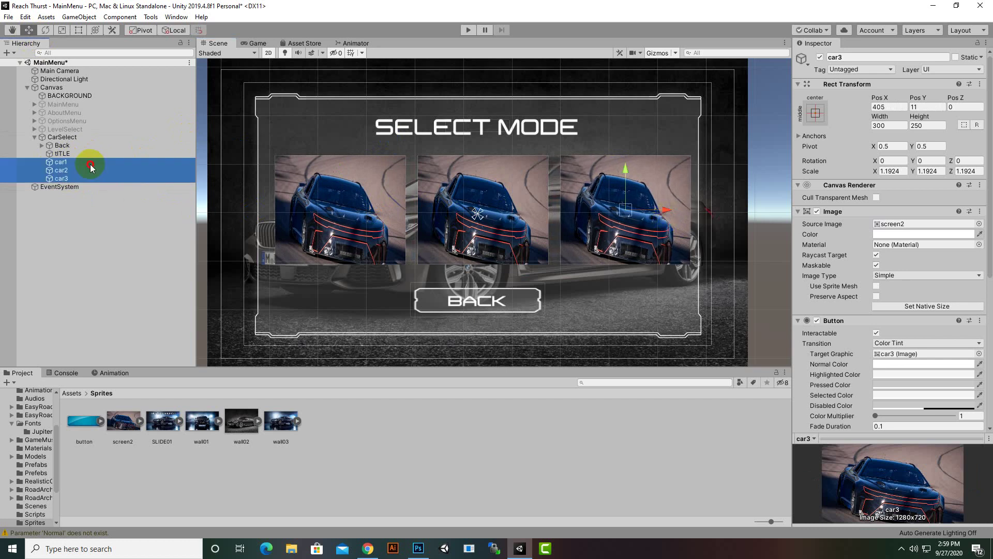
drag(665, 216, 660, 216)
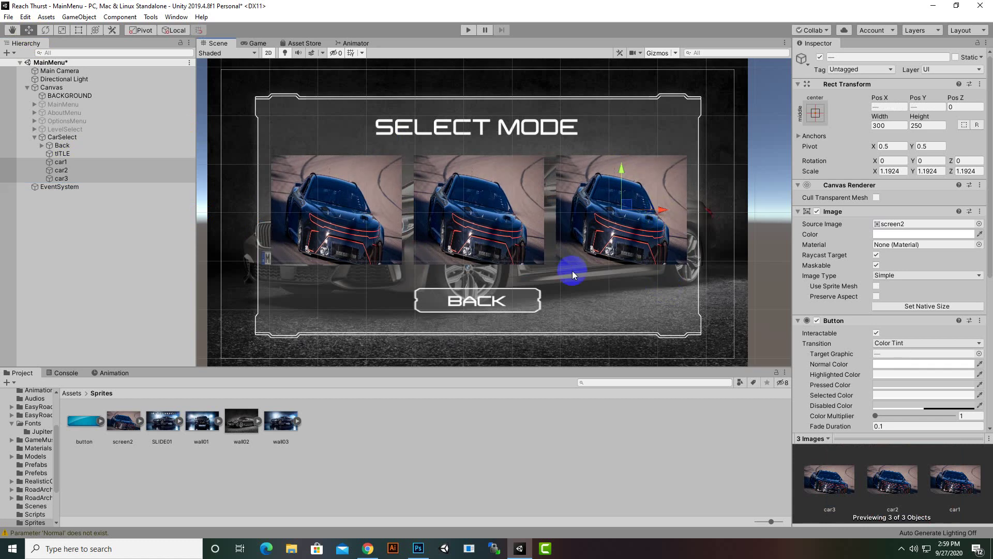
Set the source image of car2 to wall02 and of car3 to wall03.
click(62, 170)
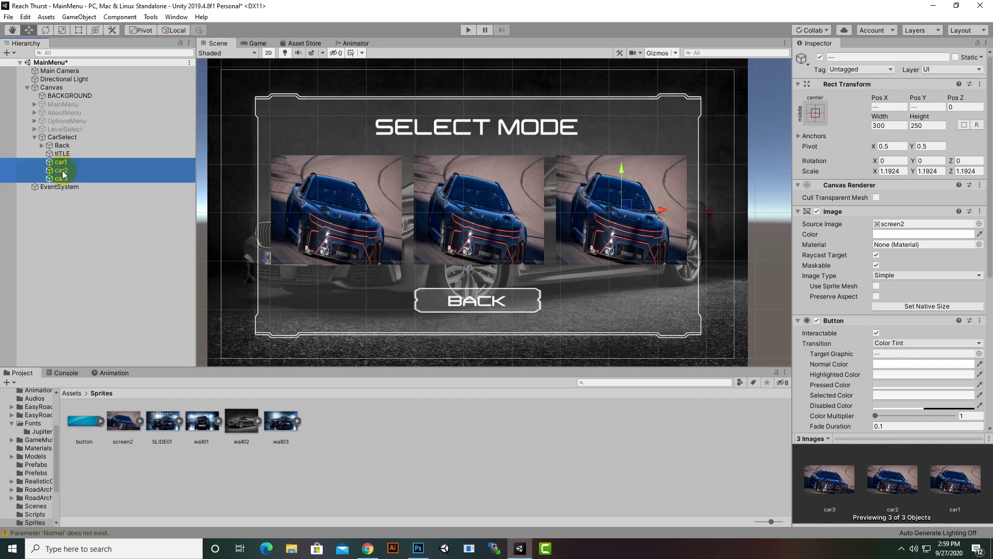
drag(240, 455, 907, 225)
click(75, 178)
drag(269, 414, 926, 225)
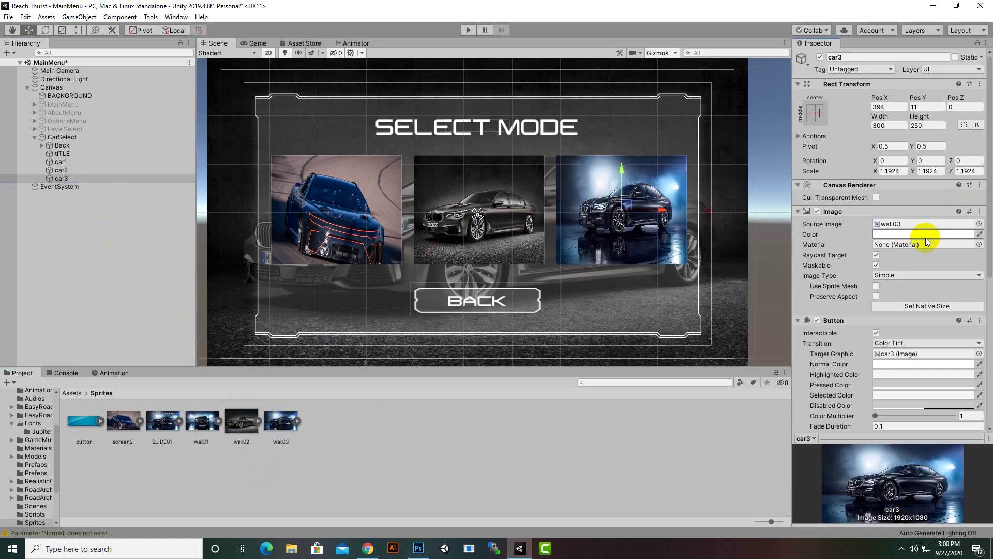
Deactivate the CarSelect panel and activate the LevelSelect panel.
click(58, 137)
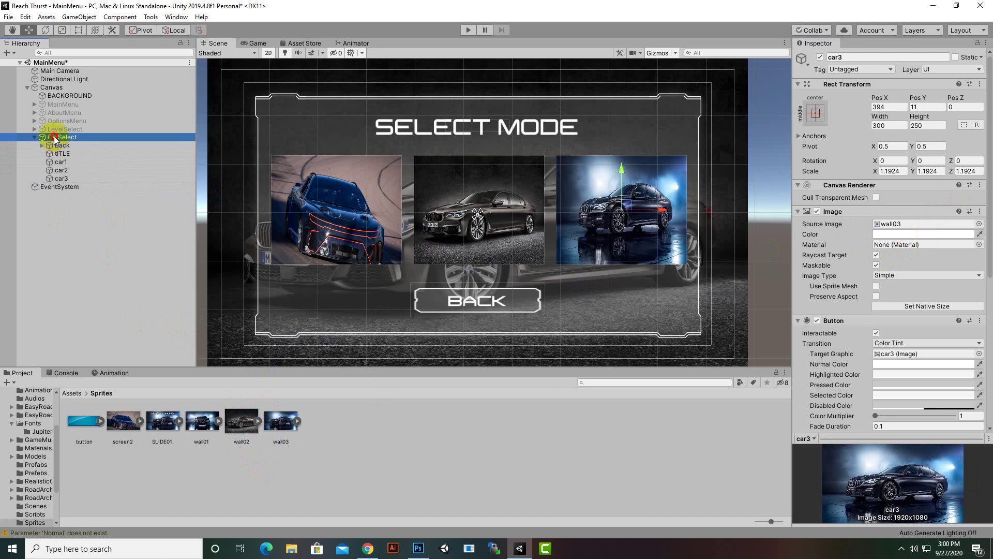
click(820, 57)
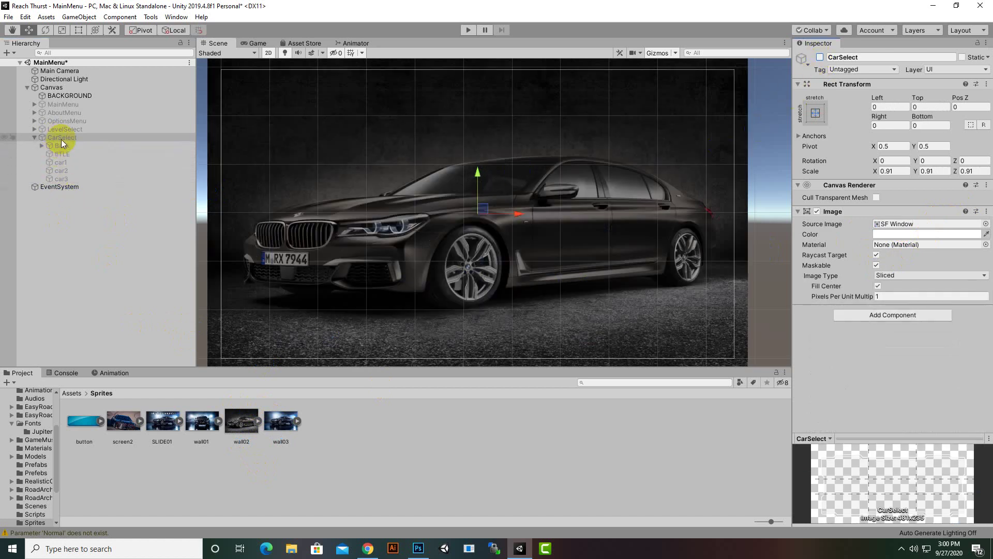
click(62, 129)
click(818, 57)
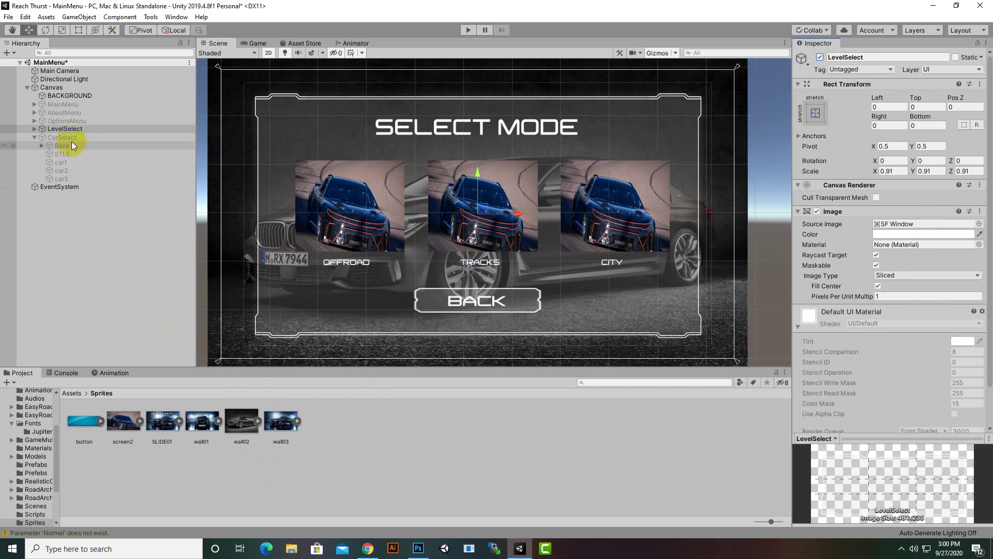
In LevelSelect, set the TRACKS button's source image to wall02 and the CITY button's to wall03.
click(35, 128)
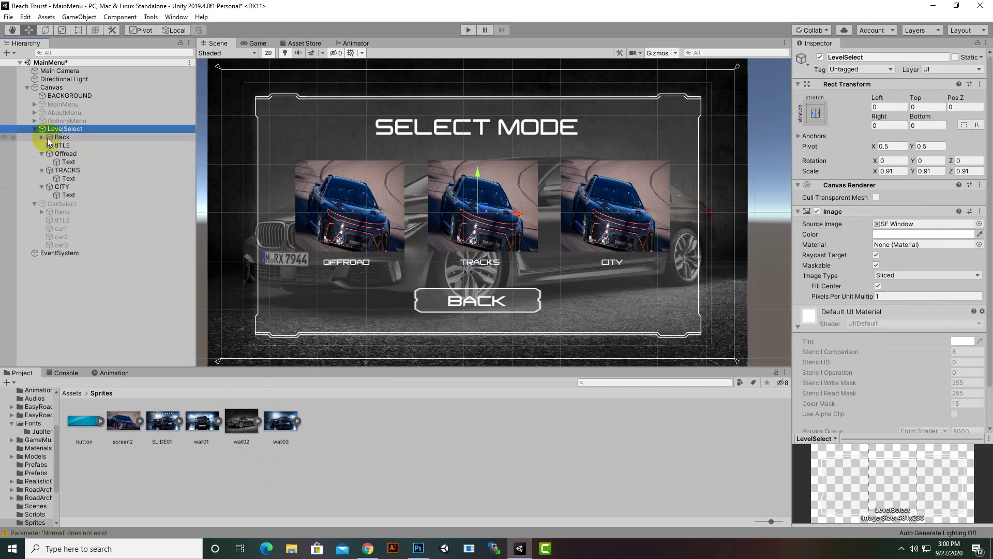
click(67, 170)
drag(240, 422, 928, 223)
click(61, 188)
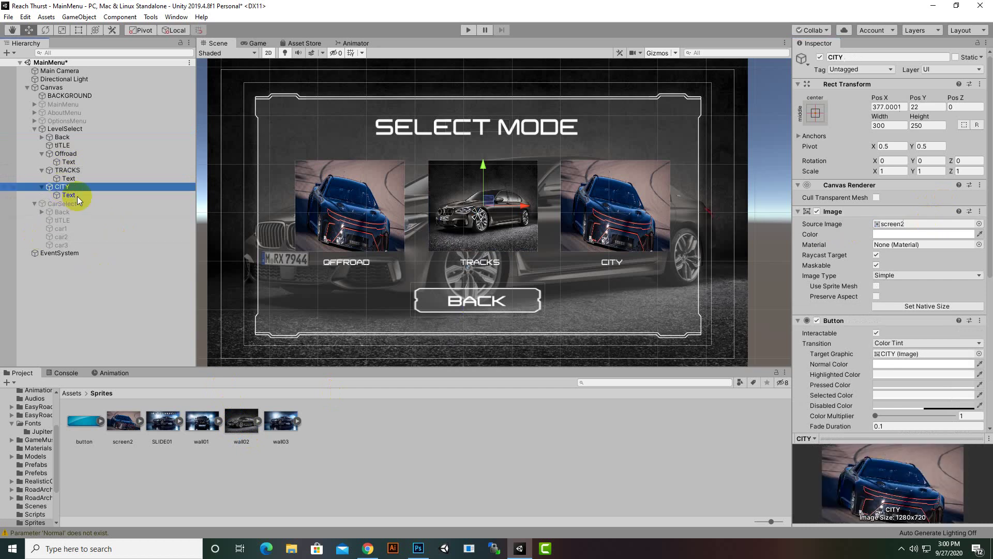
drag(283, 423, 884, 225)
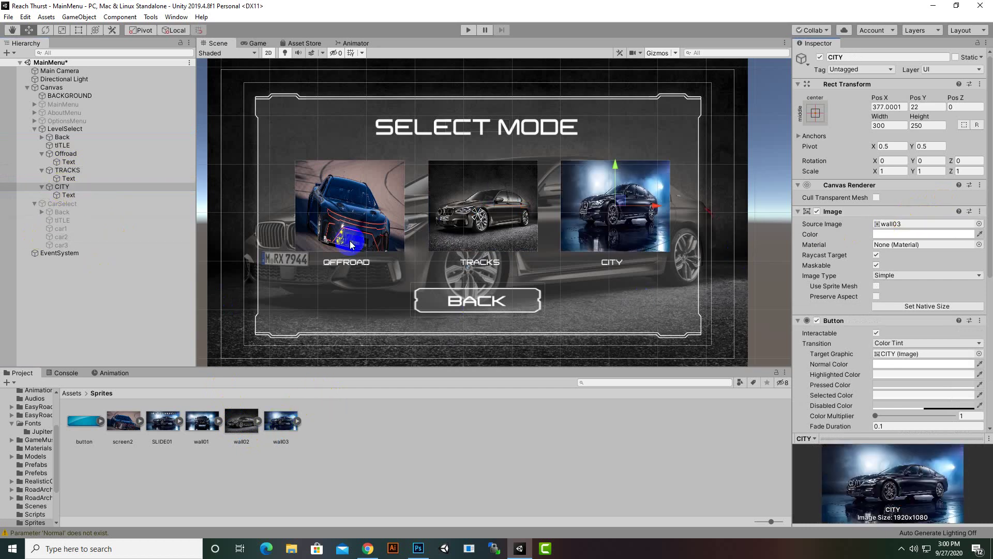
Deactivate the LevelSelect panel and activate the MainMenu panel.
click(34, 131)
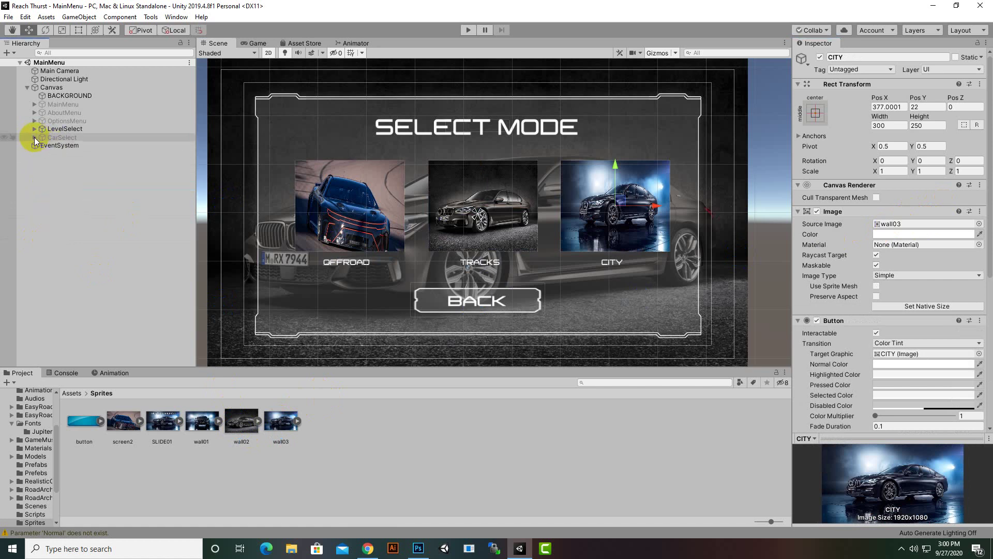
click(63, 129)
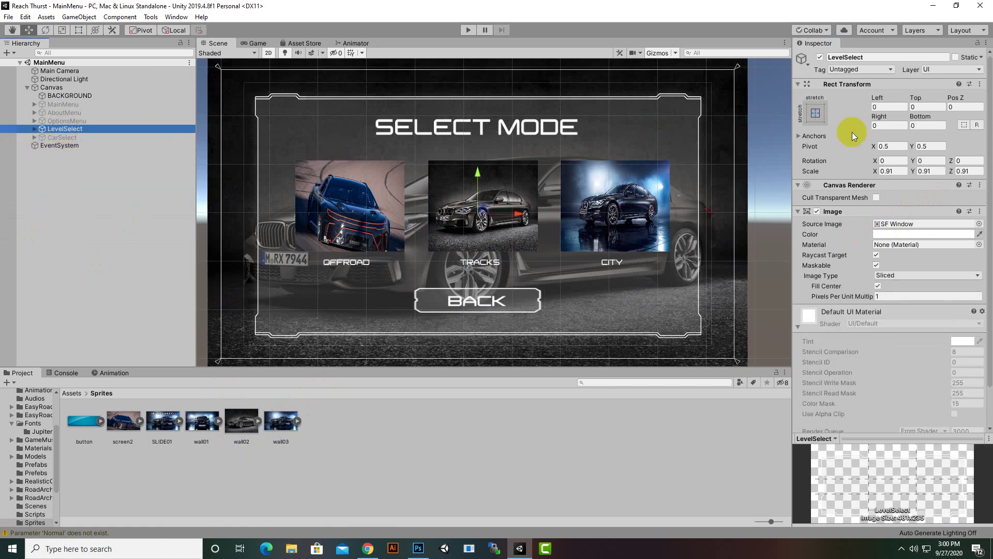
click(821, 58)
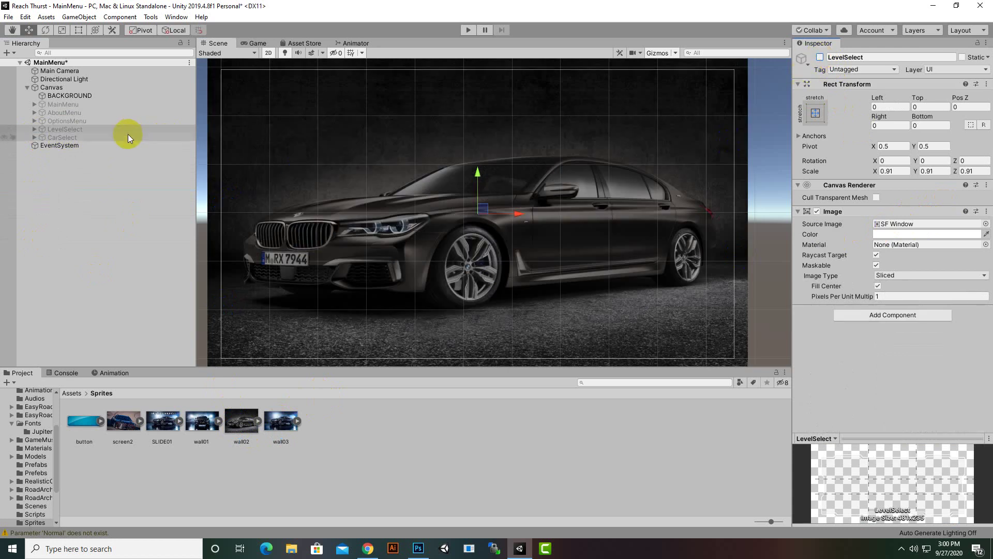
click(78, 95)
click(76, 105)
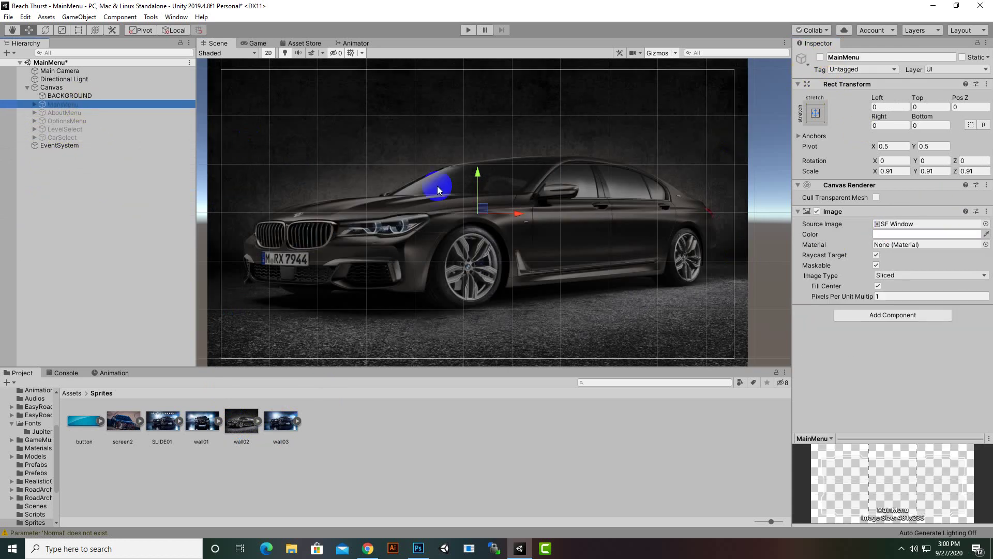
click(819, 57)
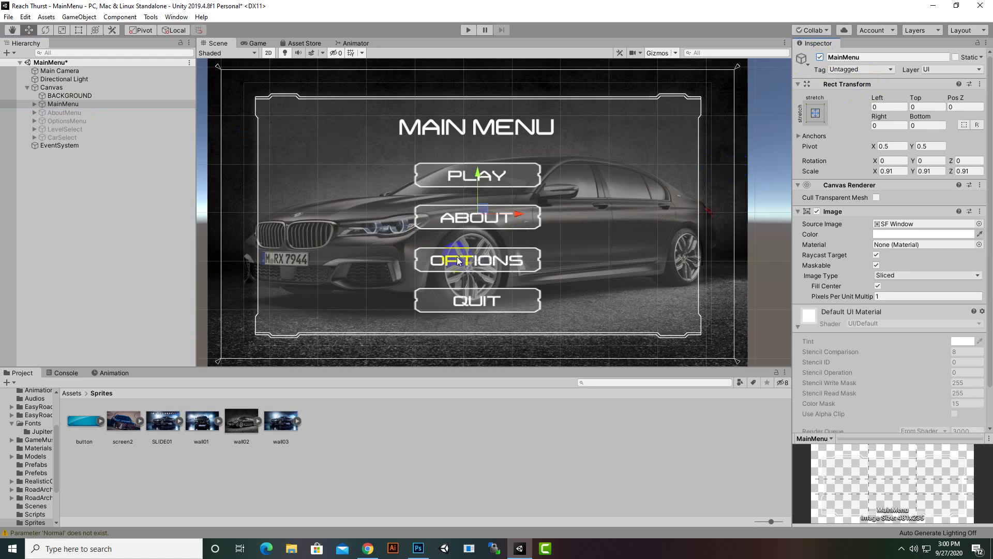
Add an empty On Click entry to the MainMenu panel's Play button.
click(523, 179)
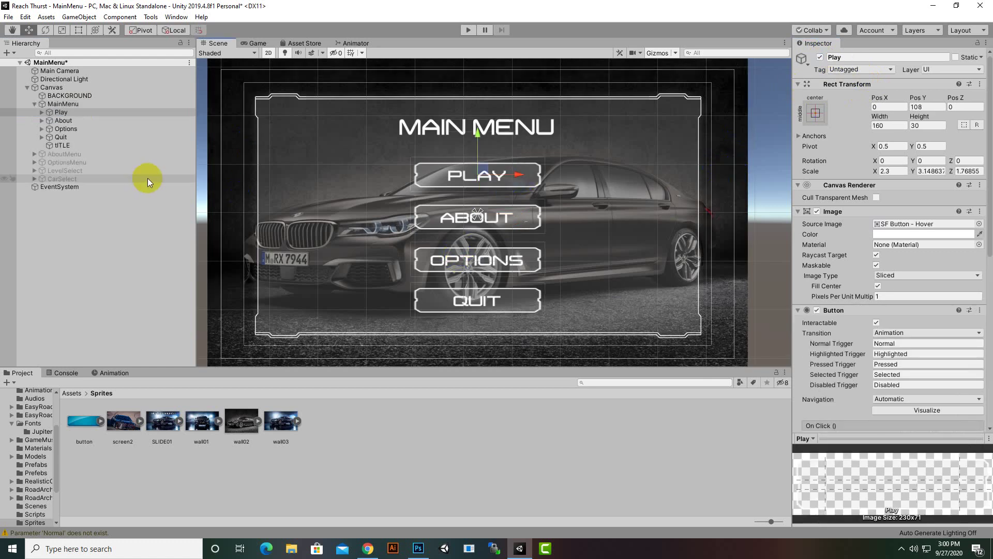
click(55, 114)
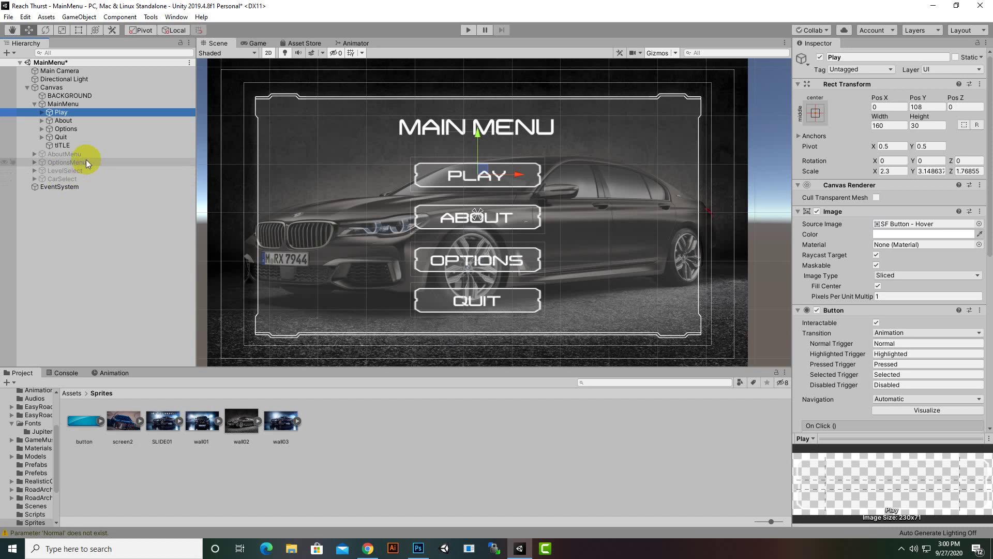
scroll(942, 362, down, 10)
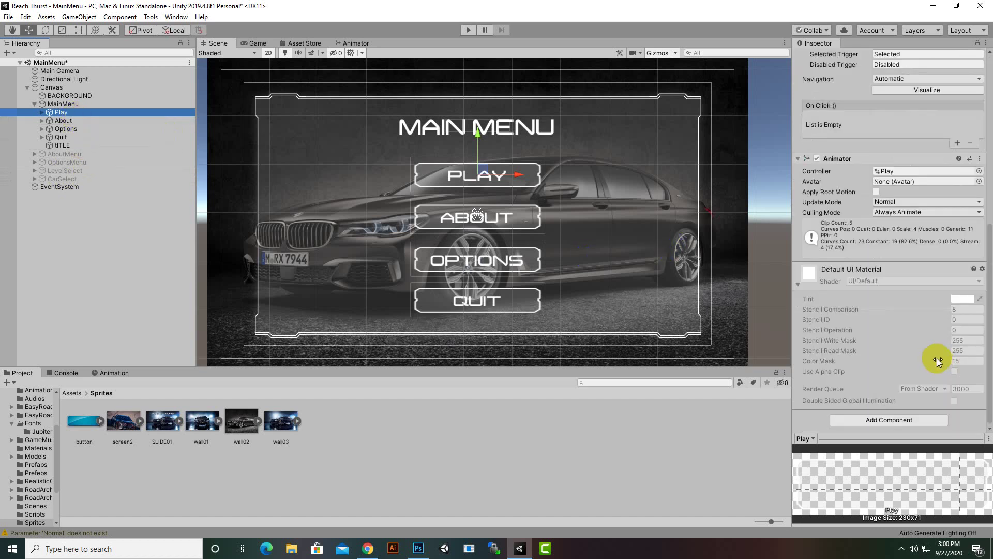
scroll(838, 217, up, 3)
click(956, 237)
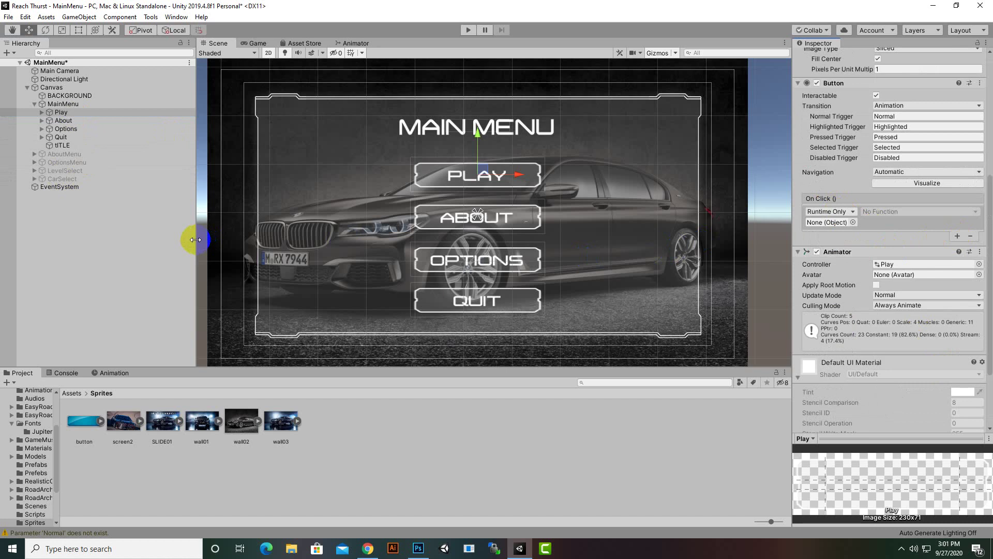
Preview the BUTTON_click sound in the project's Audios folder.
click(72, 393)
double_click(205, 421)
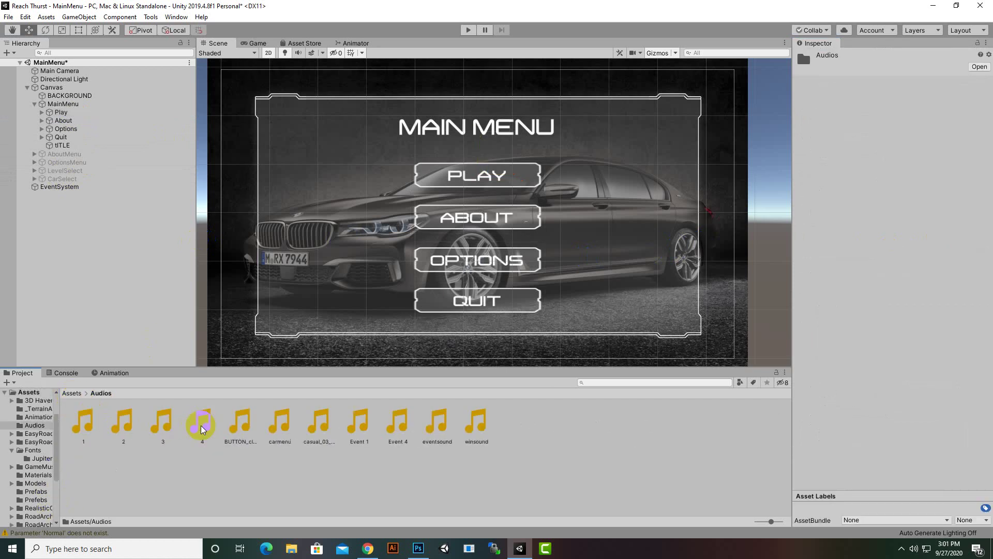
click(239, 421)
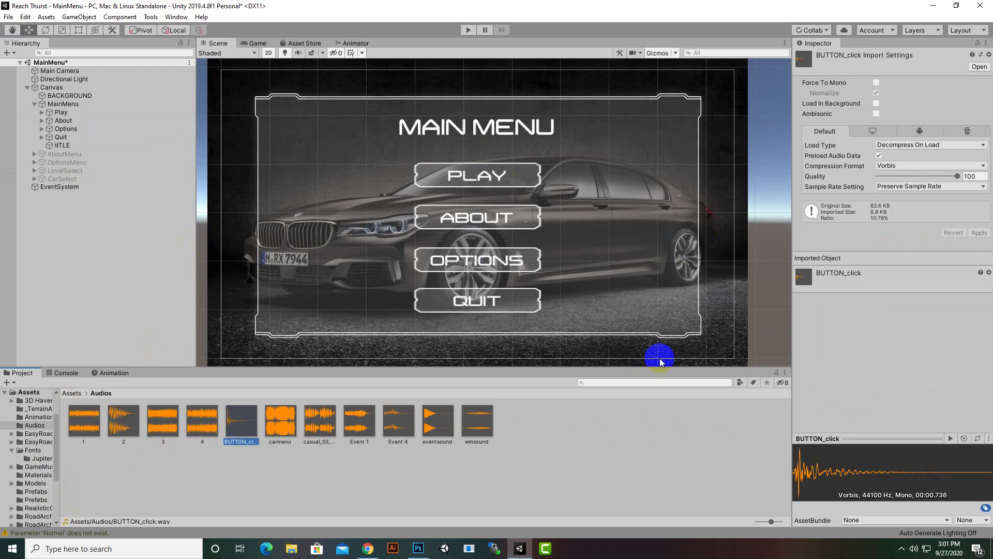
click(951, 438)
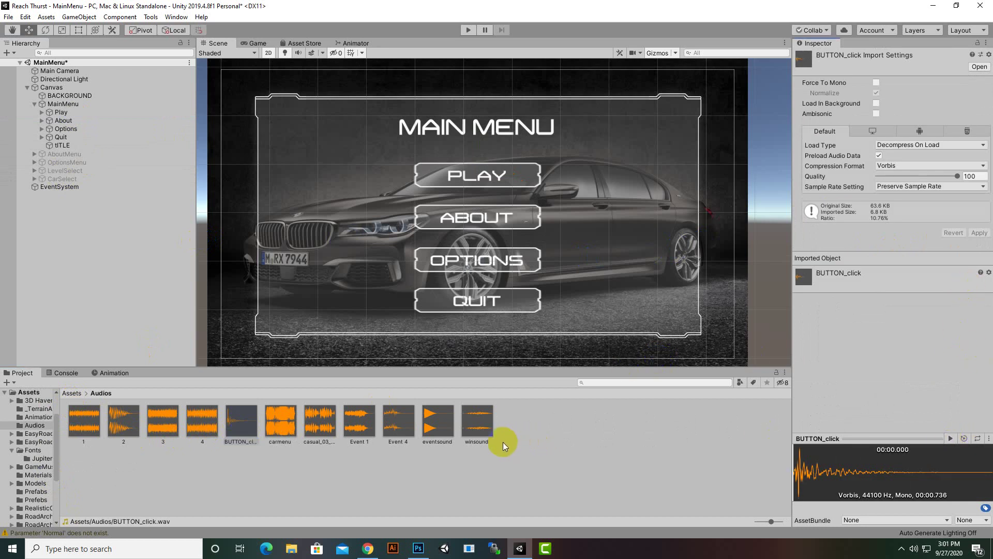
Create an audio source named buttonclick, assign it the BUTTON_click clip and disable Play On Awake.
right_click(65, 212)
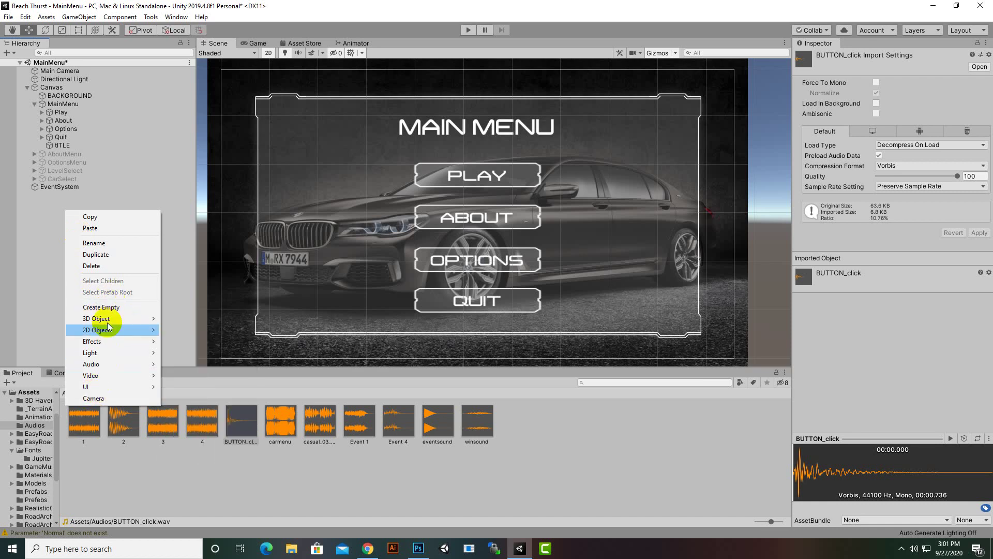
mouse_move(107, 363)
click(187, 365)
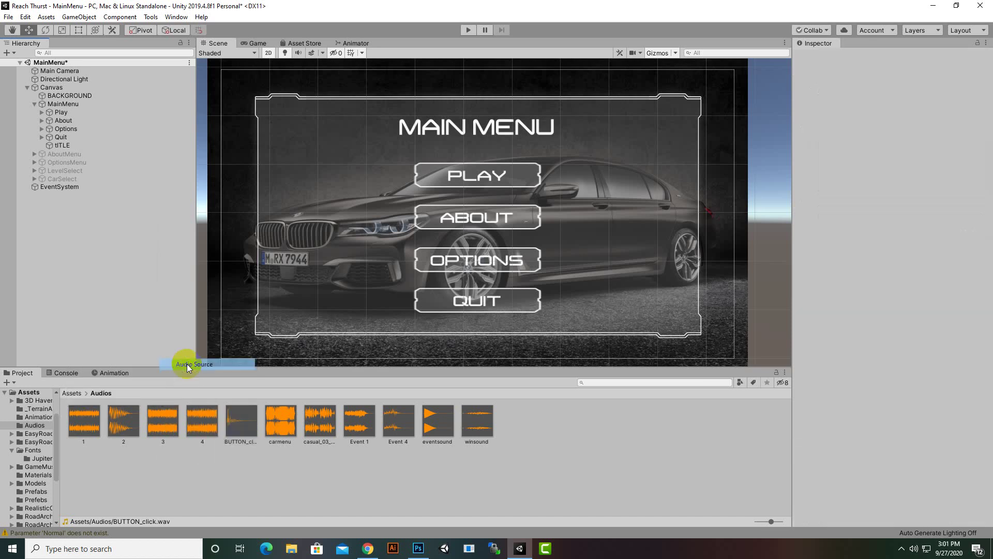
right_click(76, 194)
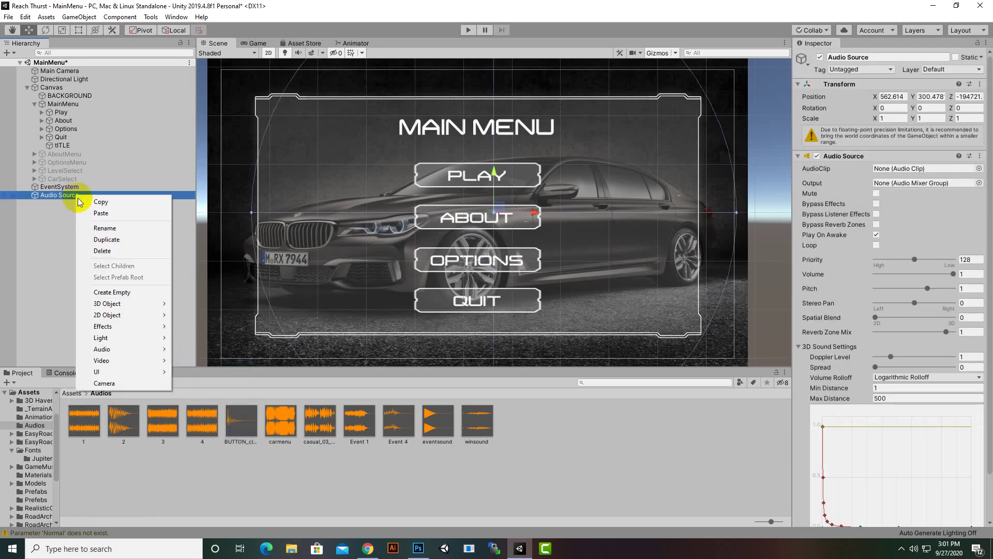
click(103, 226)
text(button)
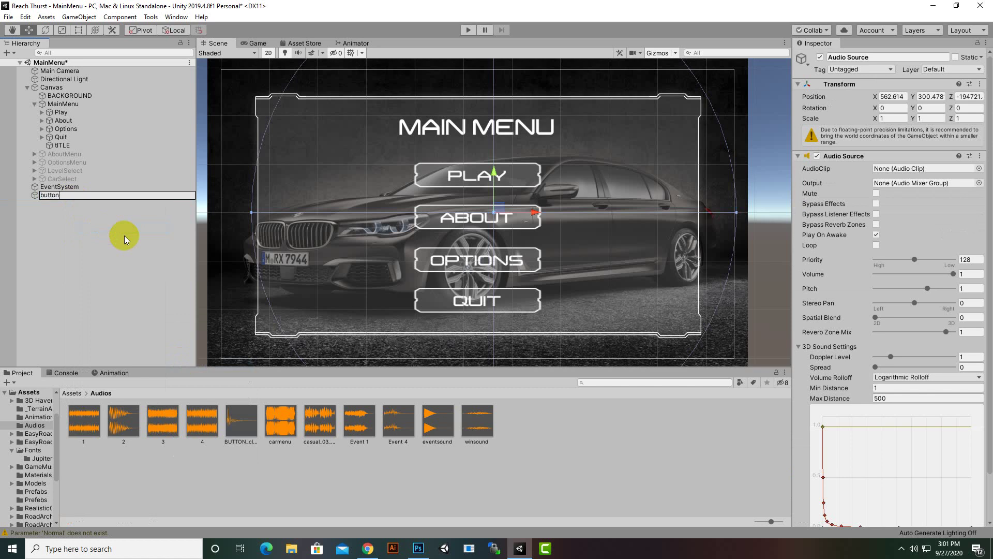
text(click)
key(Return)
drag(242, 425, 911, 169)
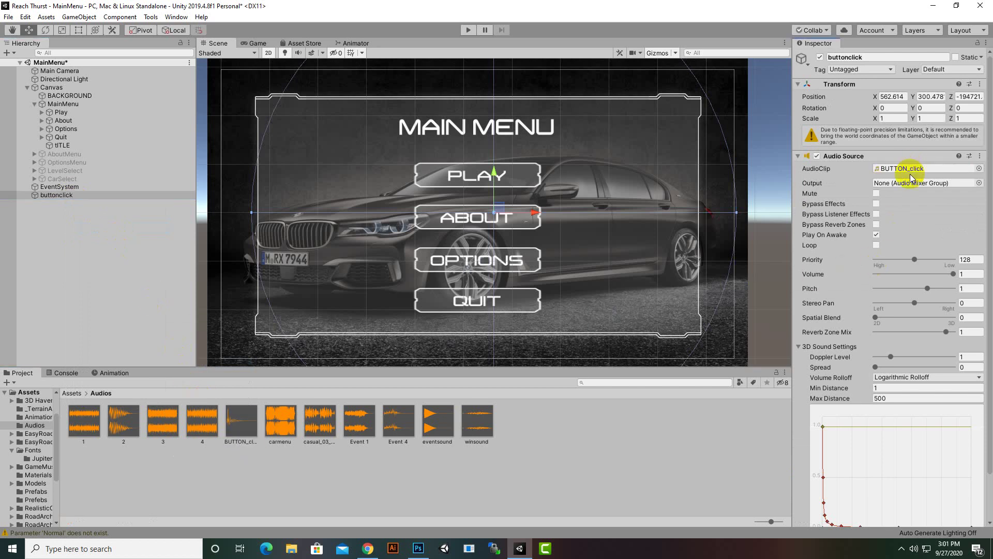
click(876, 235)
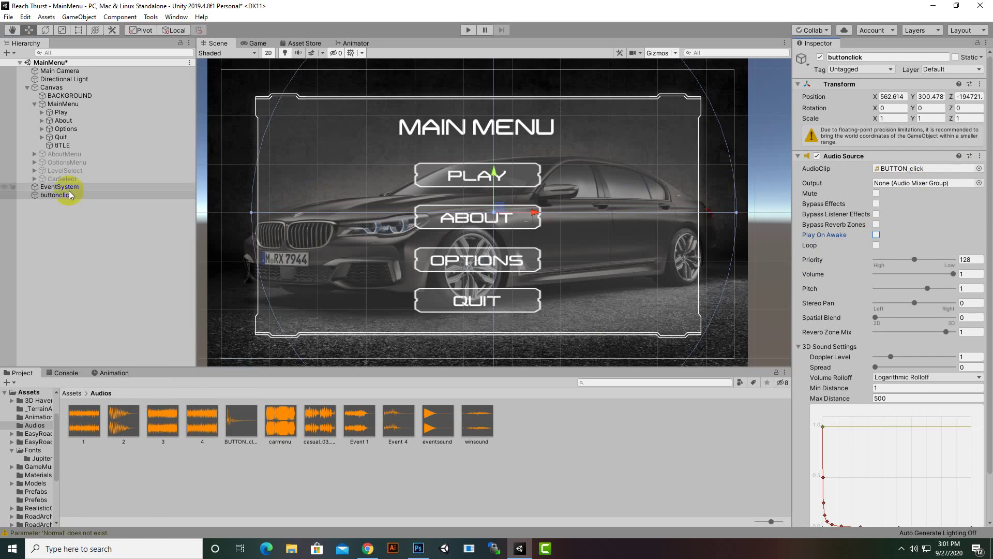
Assign the buttonclick audio source to the Play button's existing On Click entry.
click(61, 112)
scroll(876, 373, down, 5)
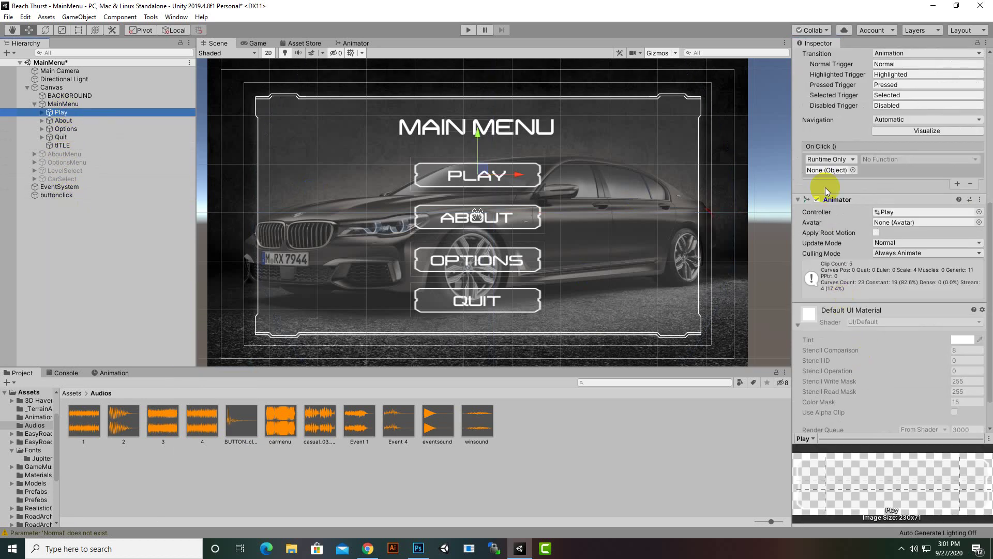
drag(52, 195, 829, 169)
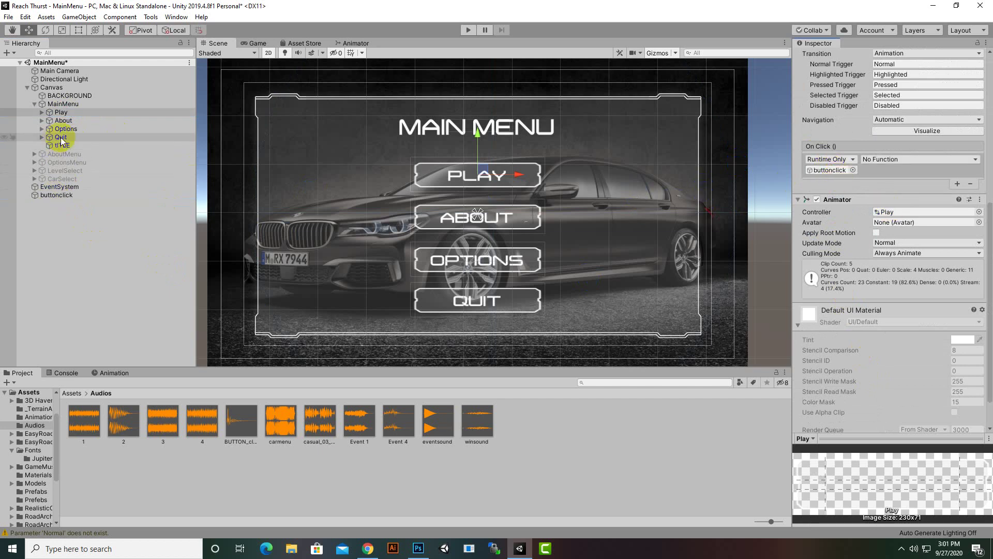
Add an On Click action to Play, About, Options and Quit together that calls AudioSource.Play on buttonclick.
shift+click(61, 137)
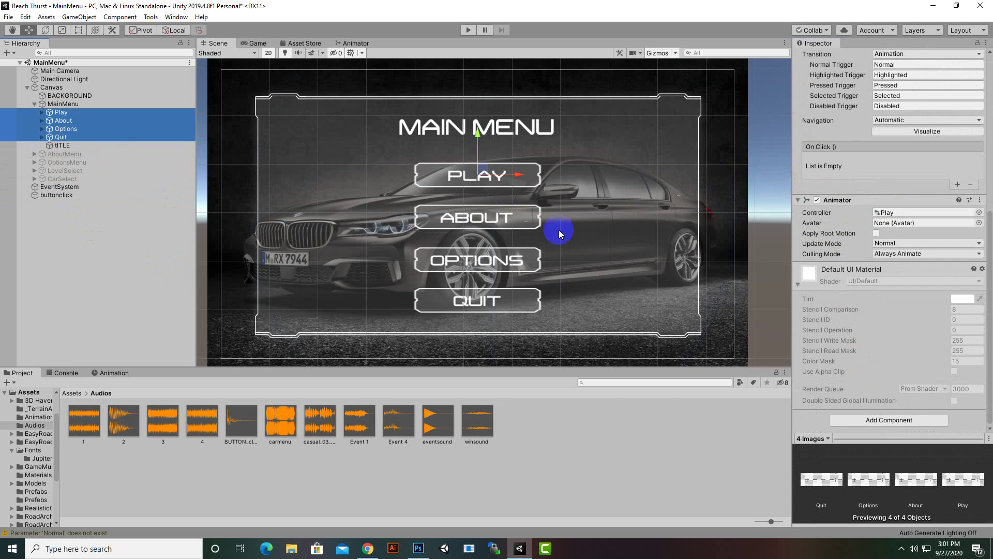
click(957, 184)
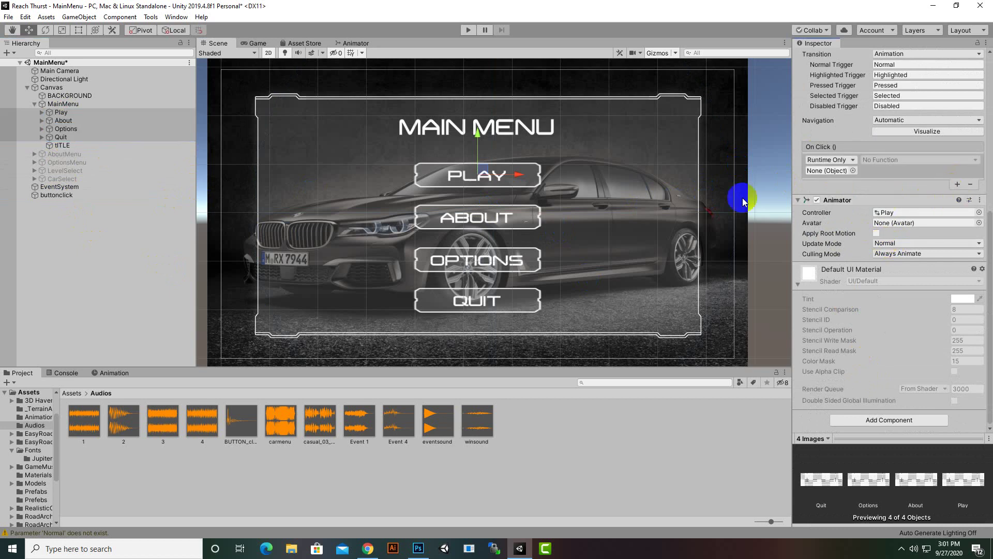
drag(52, 195, 833, 170)
click(898, 160)
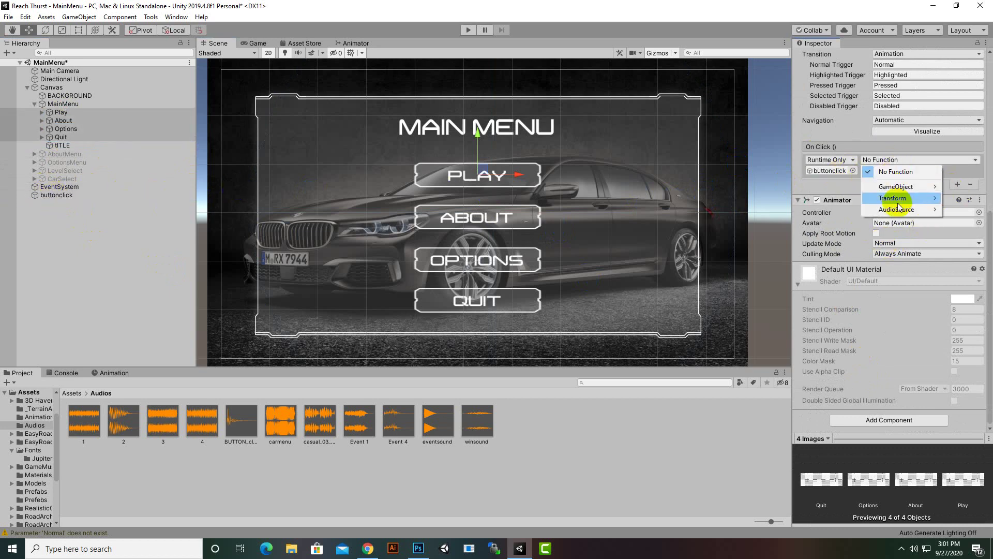
mouse_move(899, 209)
click(755, 482)
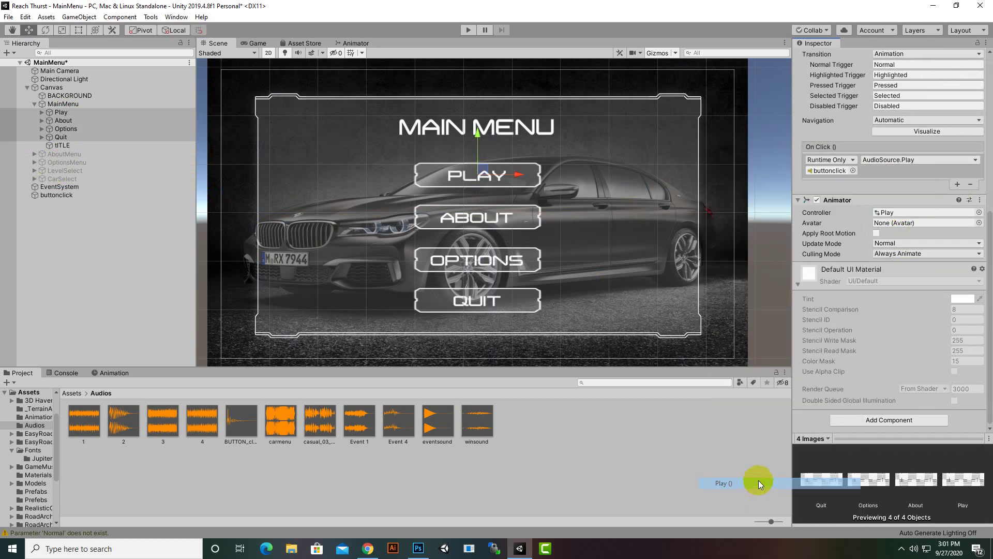
Set the Play button's second On Click action to MainMenu with GameObject.SetActive switched off.
click(82, 113)
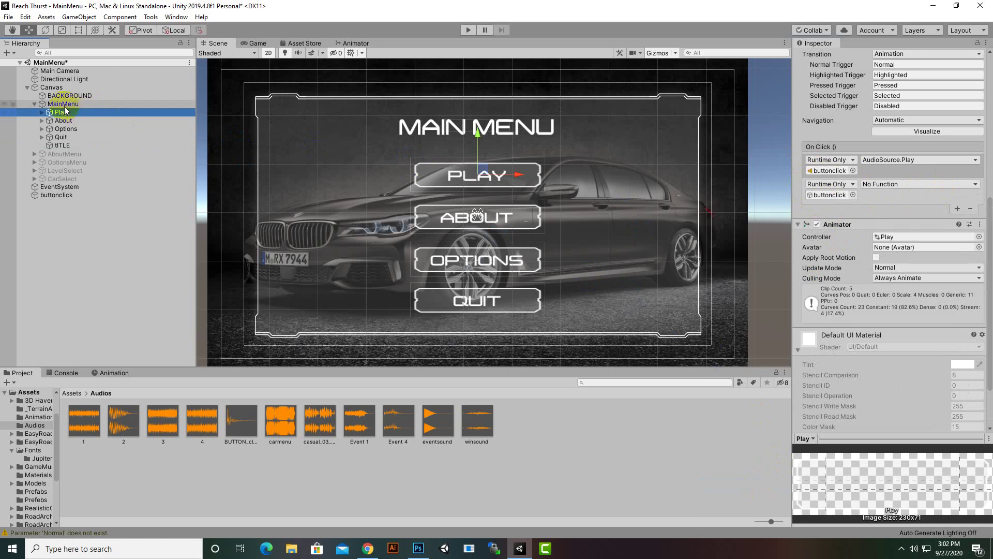
drag(61, 105, 829, 195)
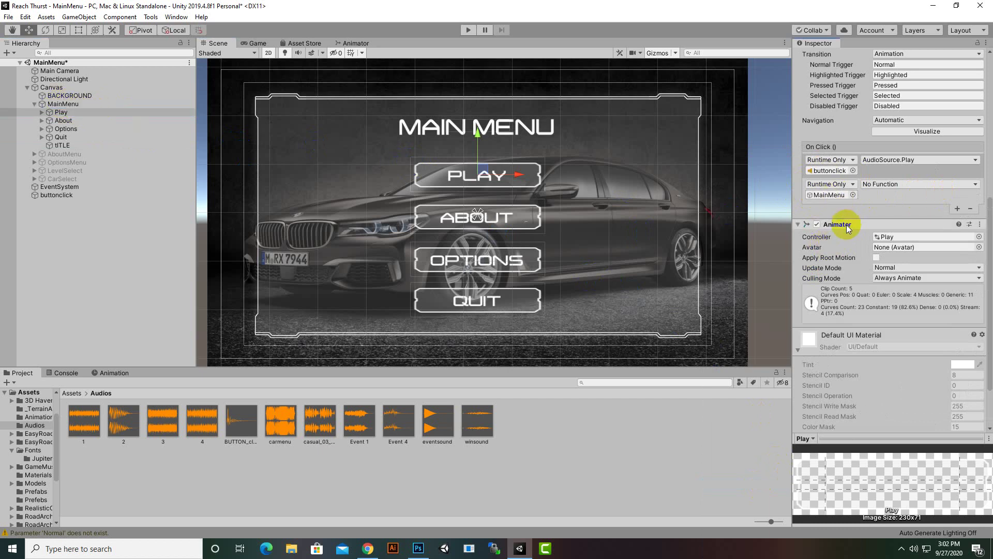
click(891, 184)
mouse_move(889, 210)
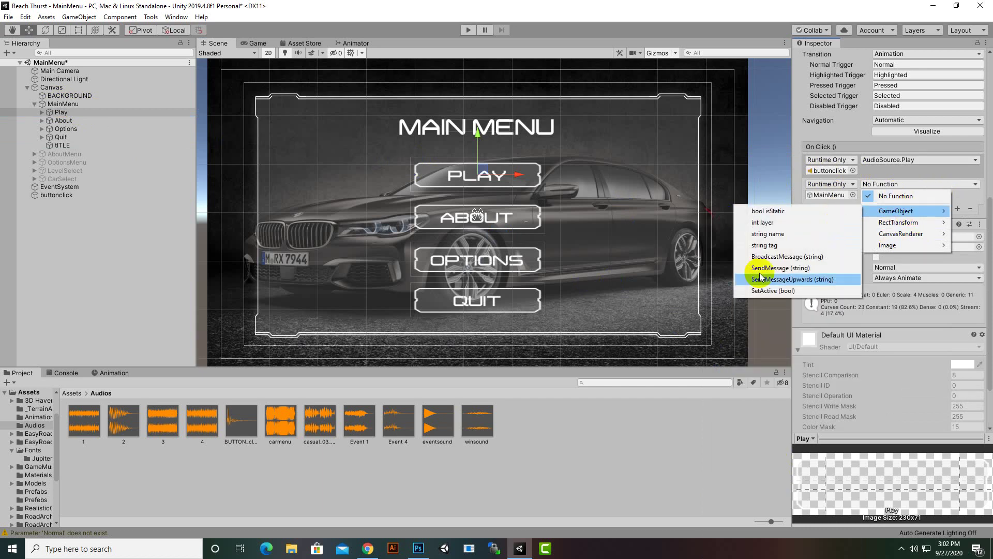
click(761, 290)
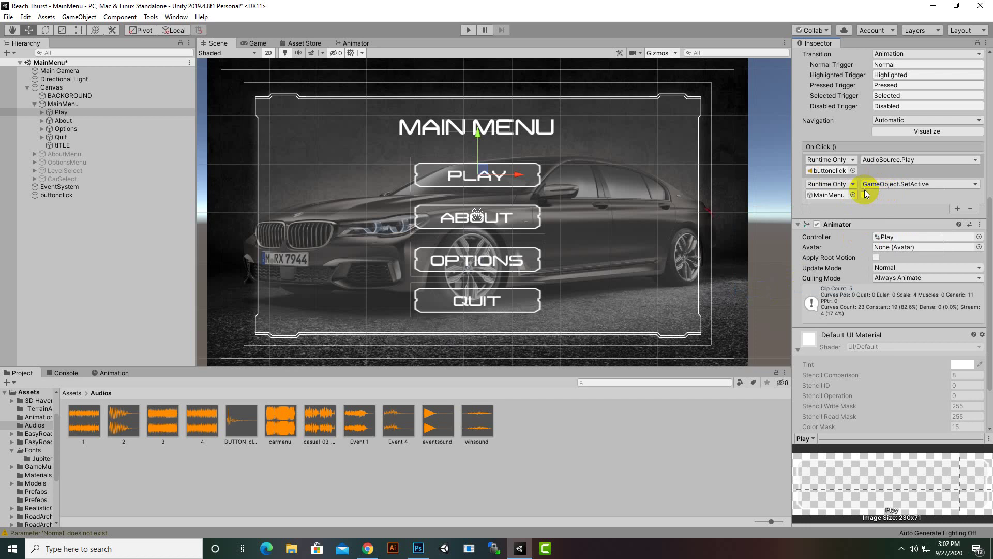
Add a third On Click action to Play that activates LevelSelect through GameObject.SetActive, and save the scene.
click(958, 209)
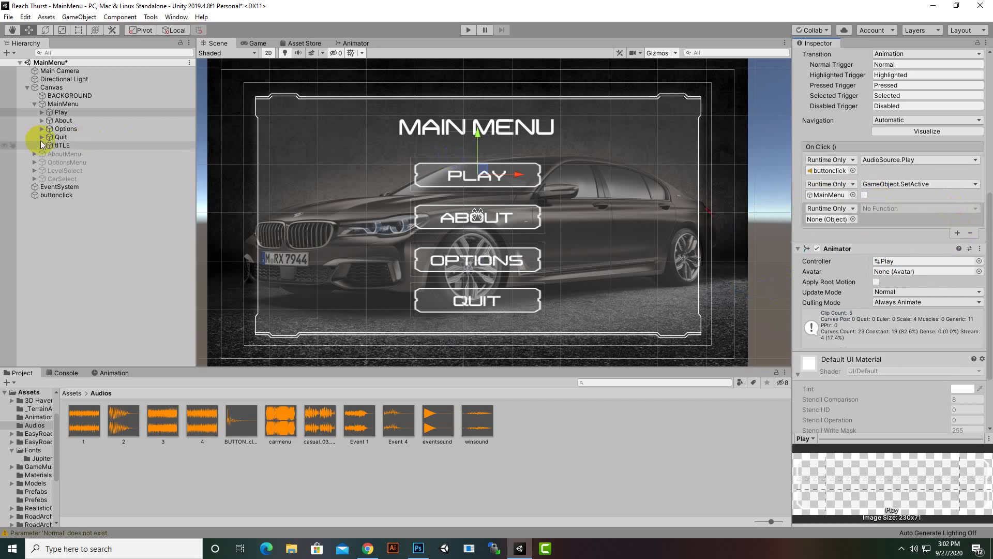
drag(67, 170, 853, 224)
click(889, 208)
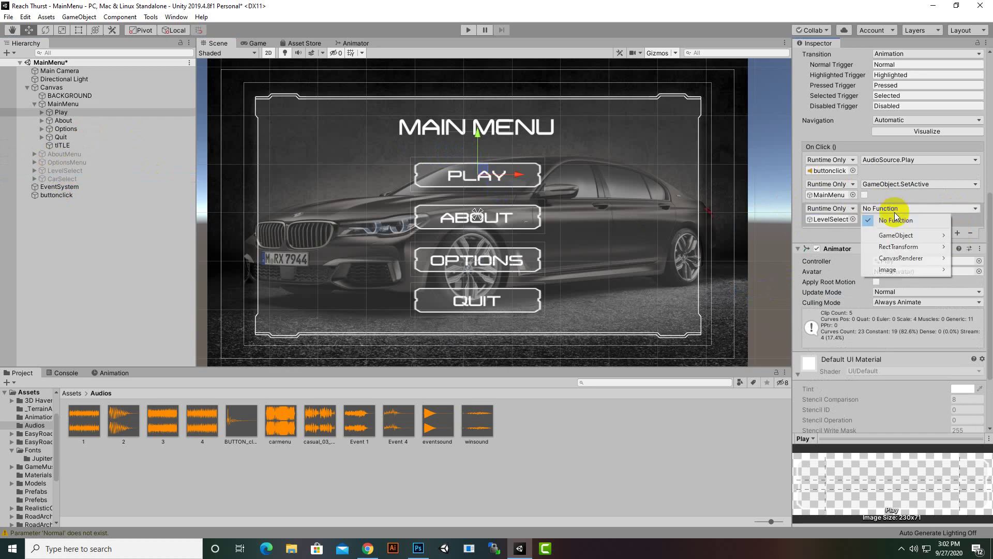
mouse_move(895, 238)
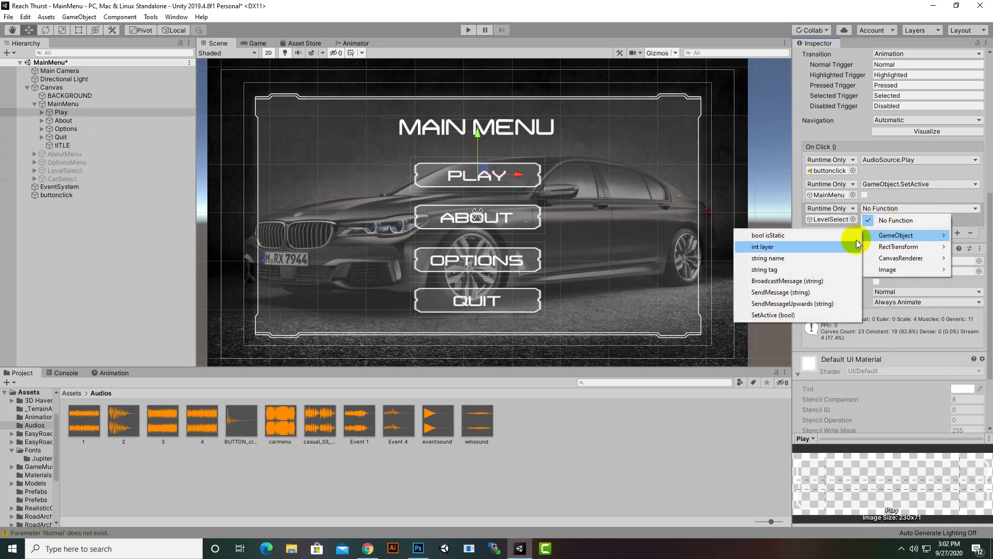
click(776, 317)
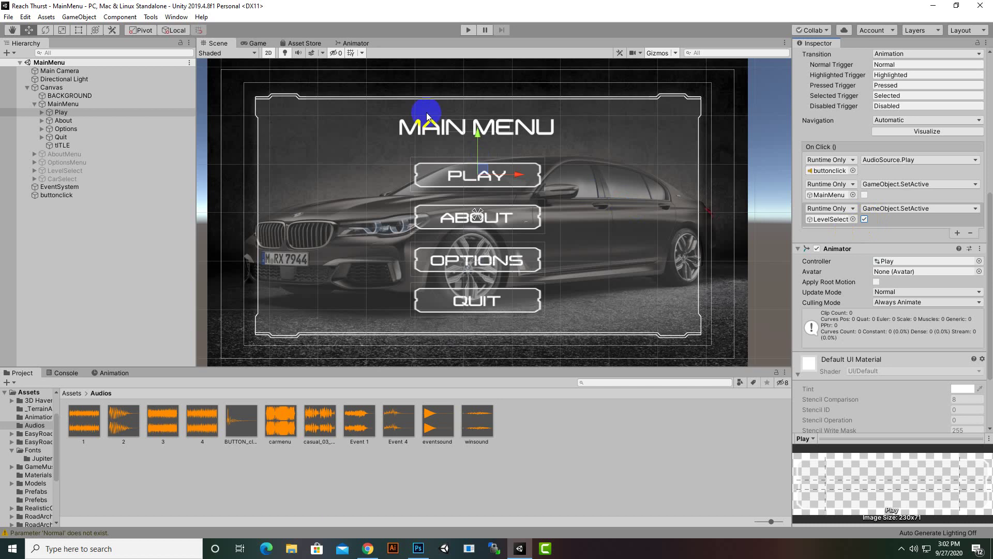
Add an On Click action to the About button that activates AboutMenu through GameObject.SetActive.
click(79, 120)
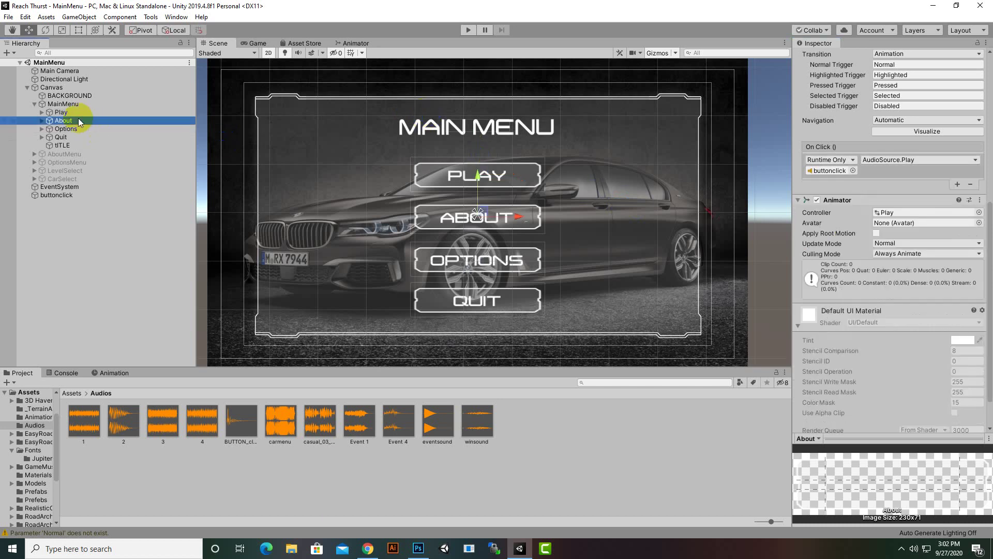
click(957, 184)
drag(54, 188, 827, 195)
click(882, 184)
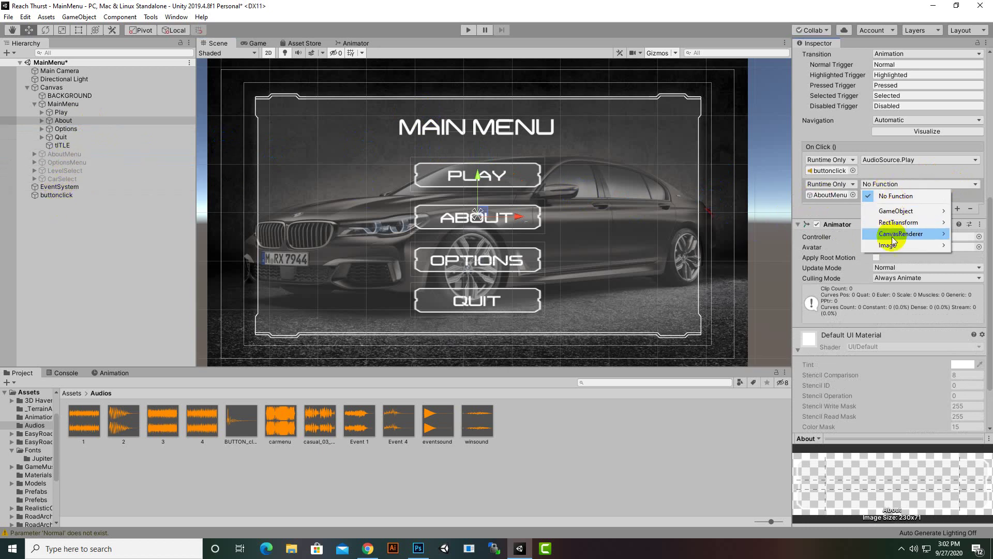
mouse_move(896, 211)
click(765, 291)
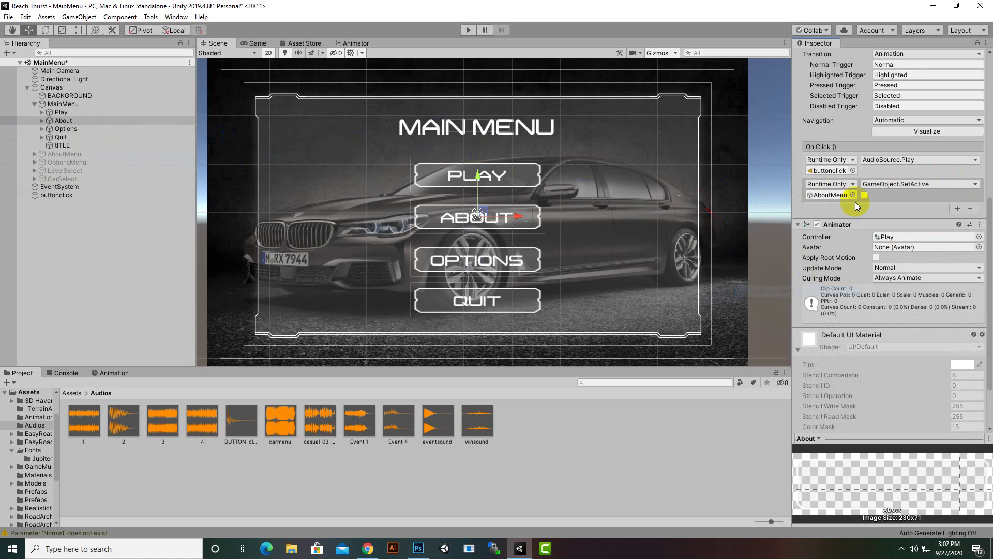
Add another On Click action to About that deactivates MainMenu through GameObject.SetActive, and save the scene.
click(957, 209)
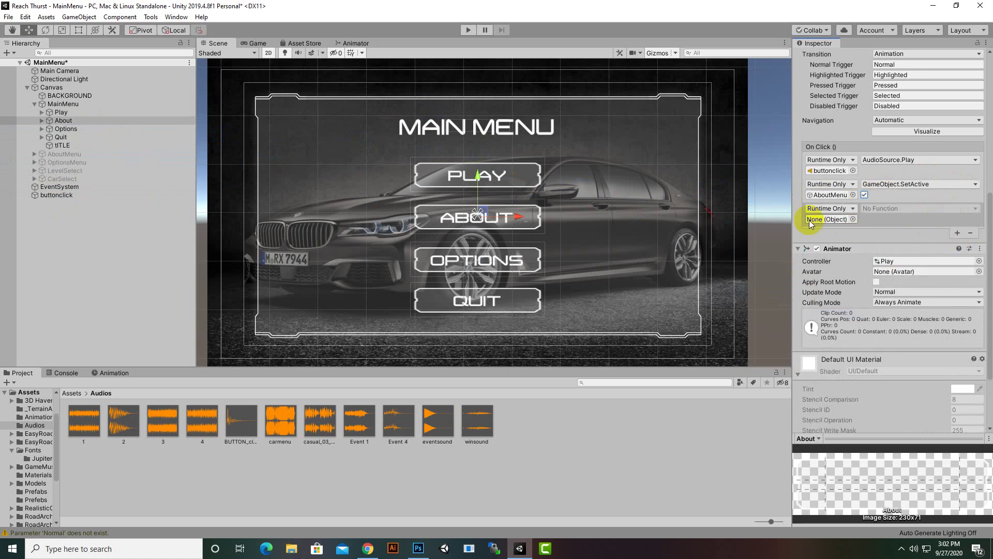
drag(58, 104, 827, 218)
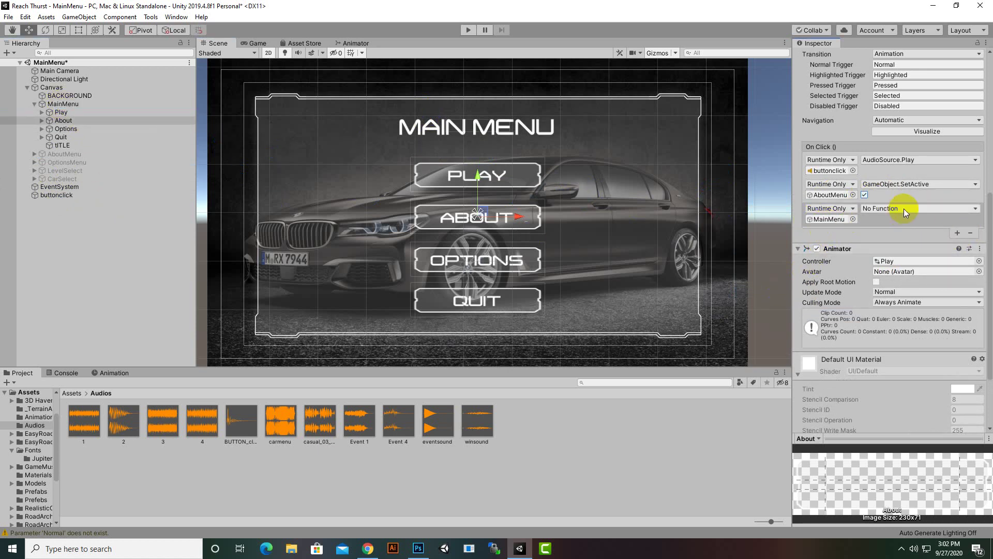
click(904, 209)
mouse_move(899, 236)
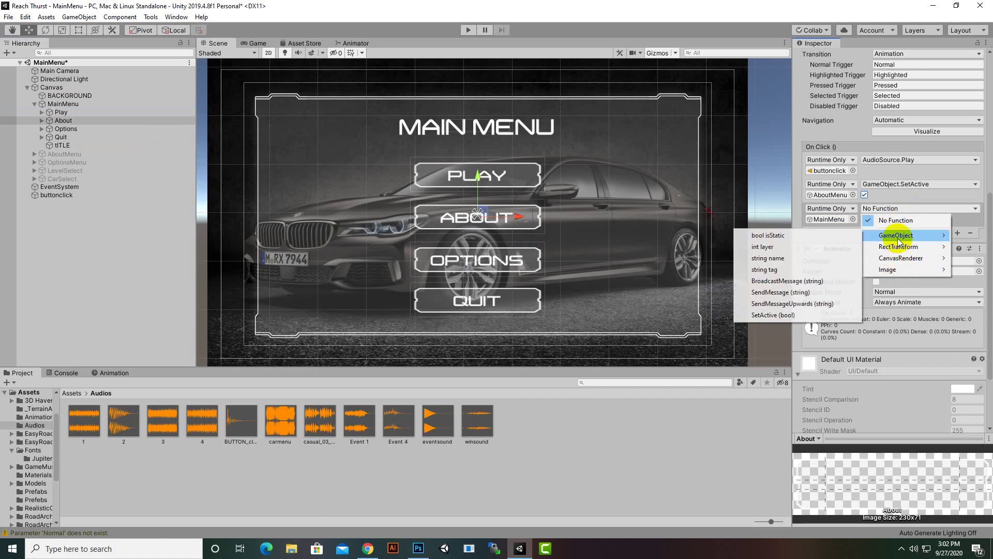
click(773, 314)
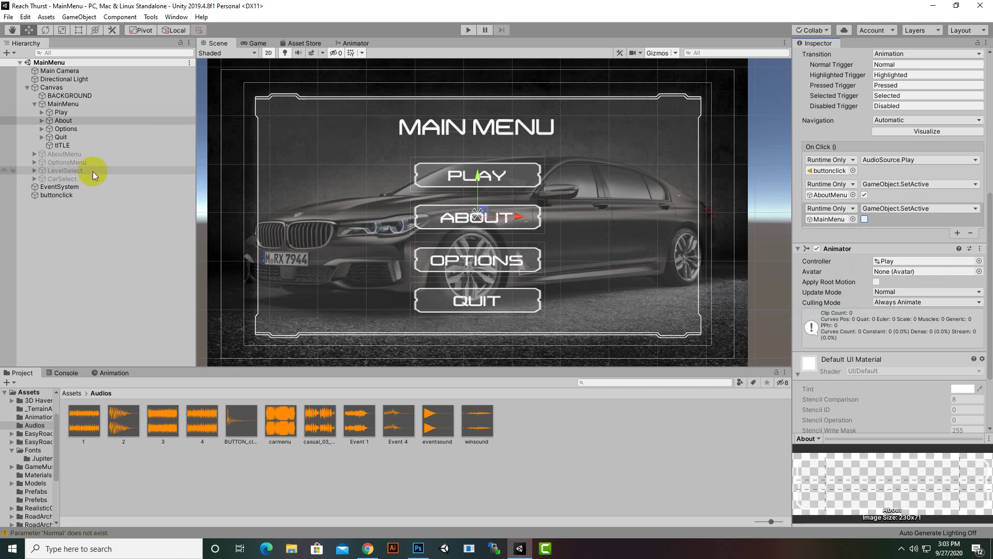
Add an On Click action to the Options button that activates OptionsMenu through GameObject.SetActive.
click(60, 129)
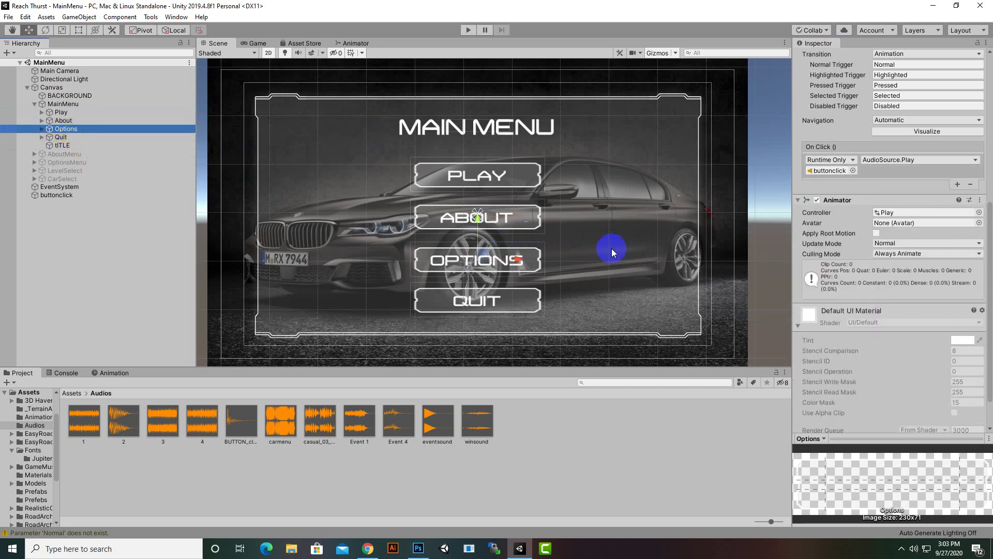
click(958, 184)
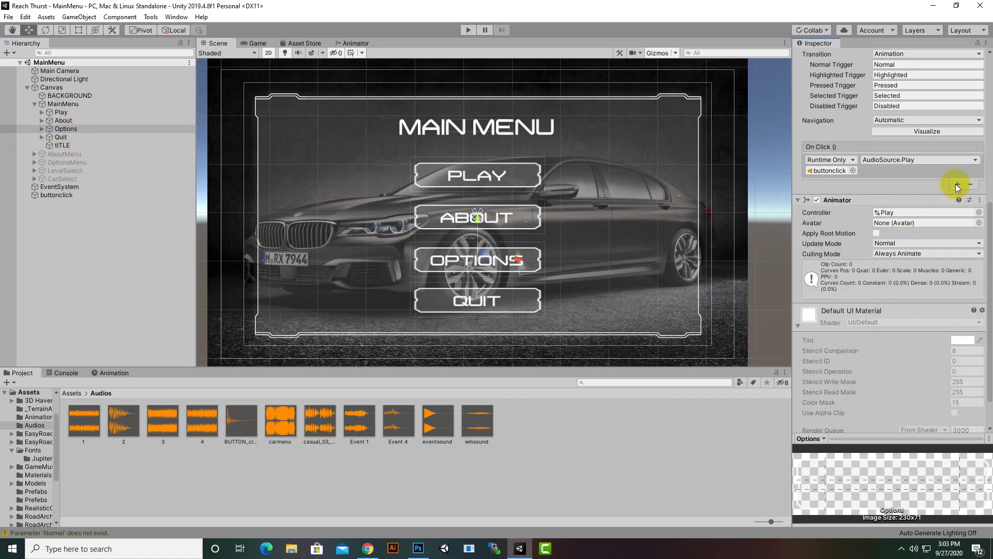
drag(66, 162, 830, 195)
click(877, 185)
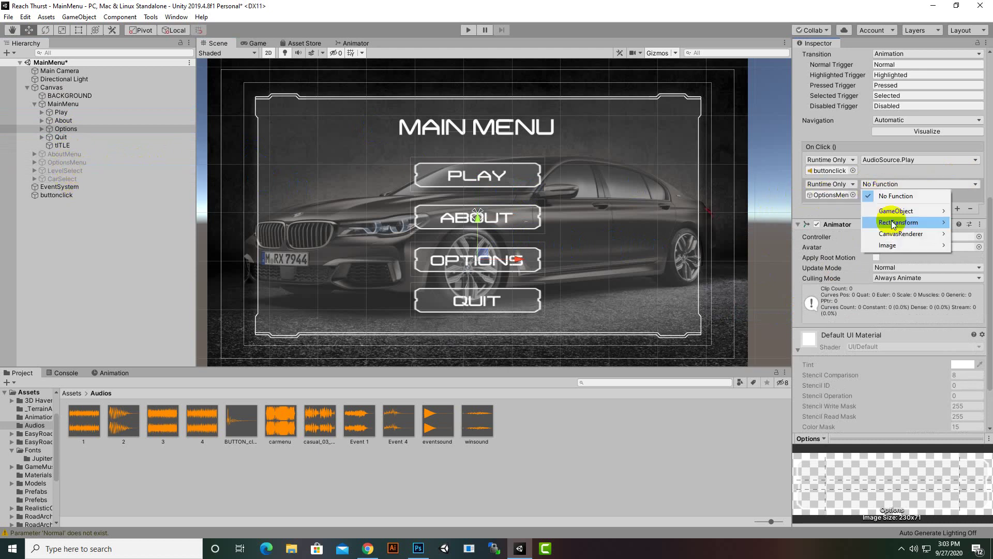
mouse_move(896, 211)
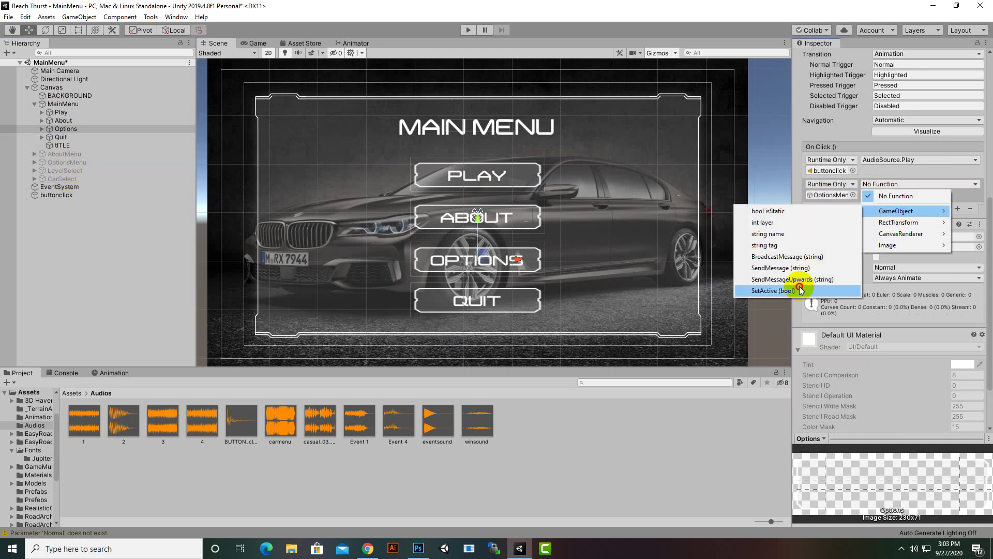
click(781, 290)
click(864, 195)
Add another On Click action to Options that deactivates MainMenu through GameObject.SetActive, and save the scene.
click(958, 208)
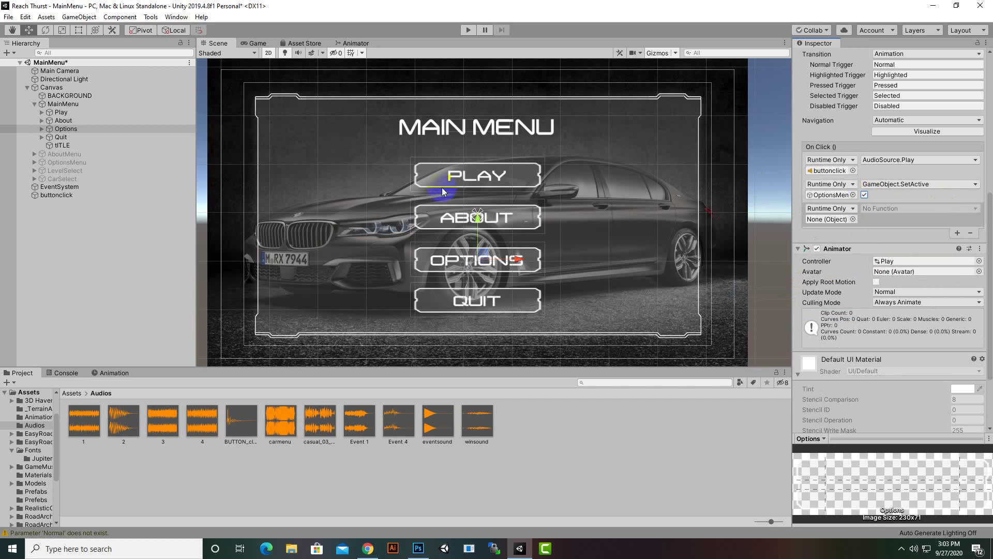
drag(57, 107, 830, 219)
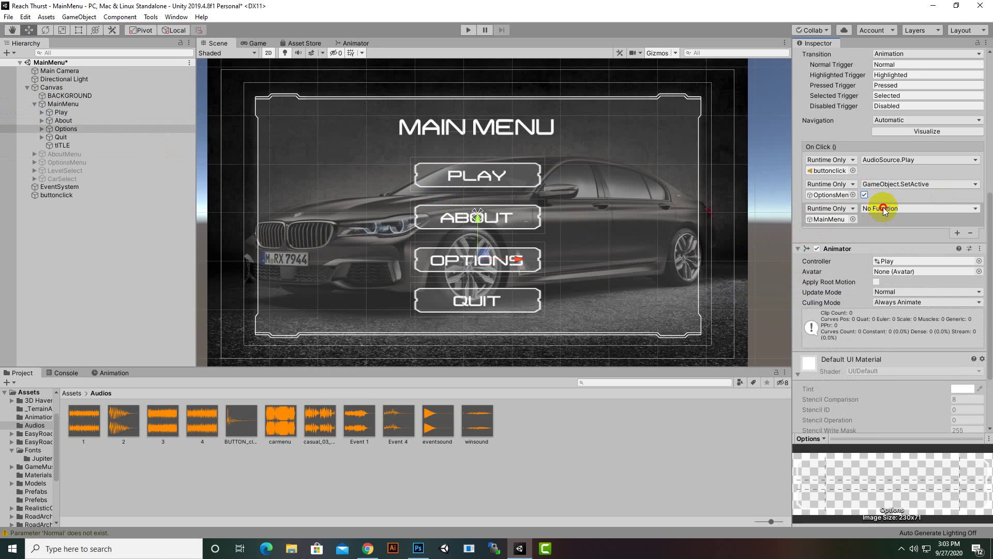
click(883, 209)
mouse_move(902, 236)
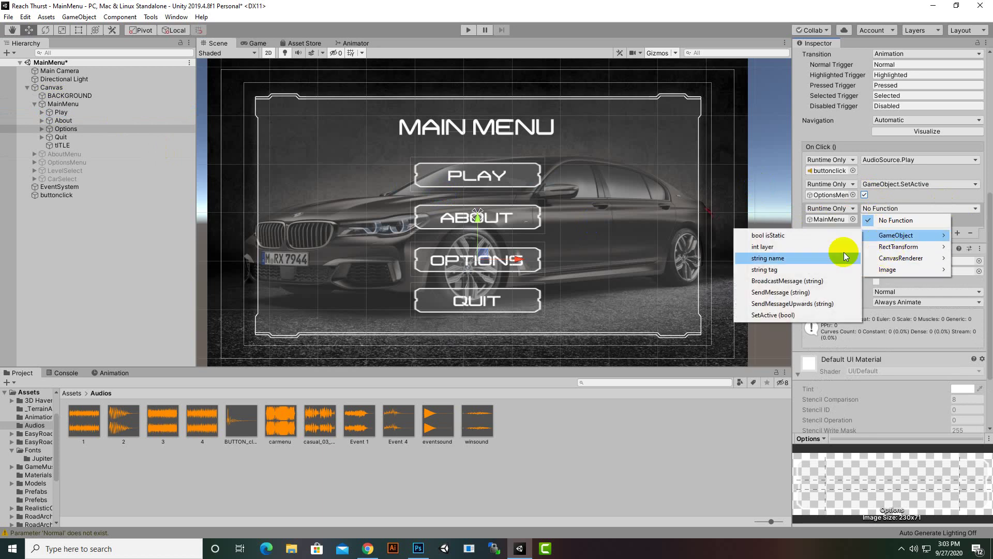
click(772, 315)
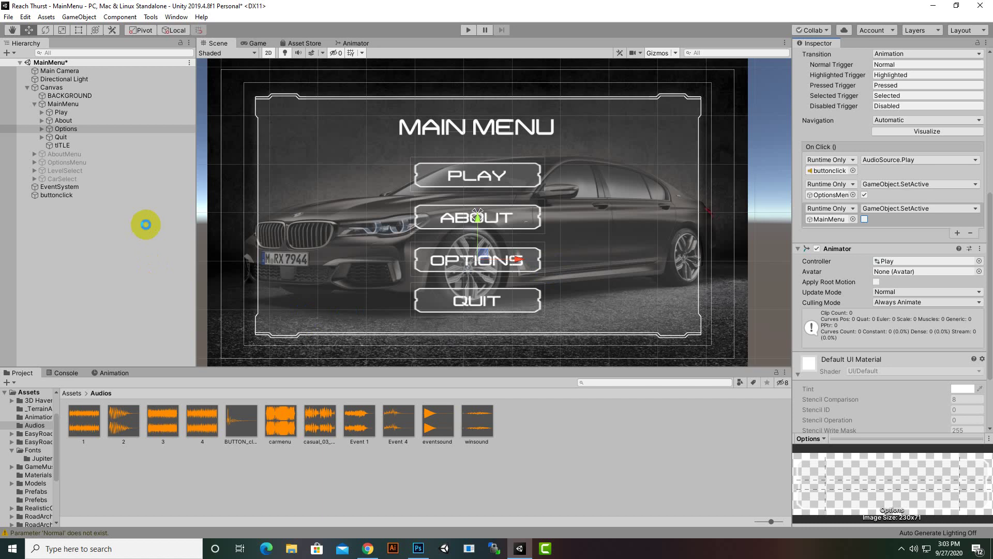
Deactivate the MainMenu panel in the scene and activate the AboutMenu panel instead.
click(78, 105)
scroll(835, 95, up, 2)
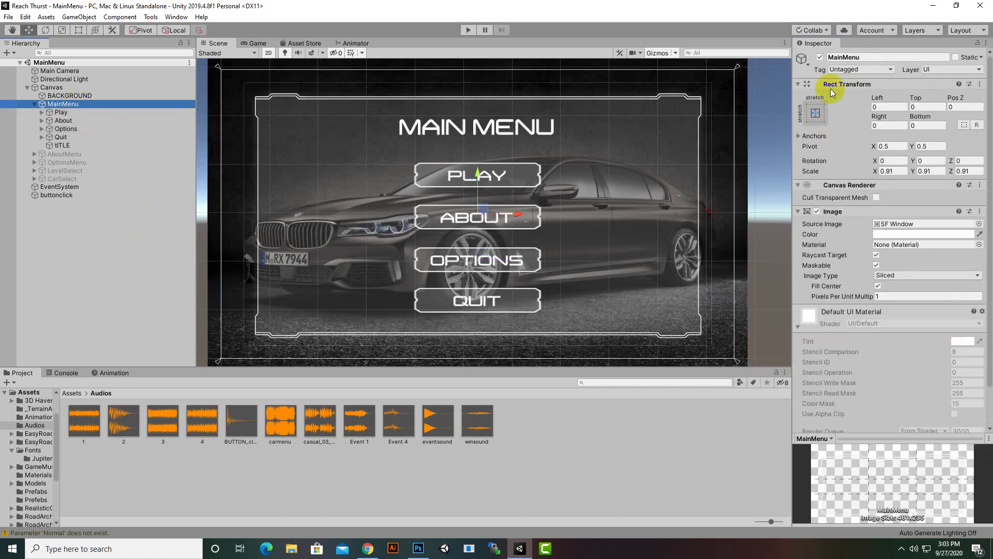
click(820, 58)
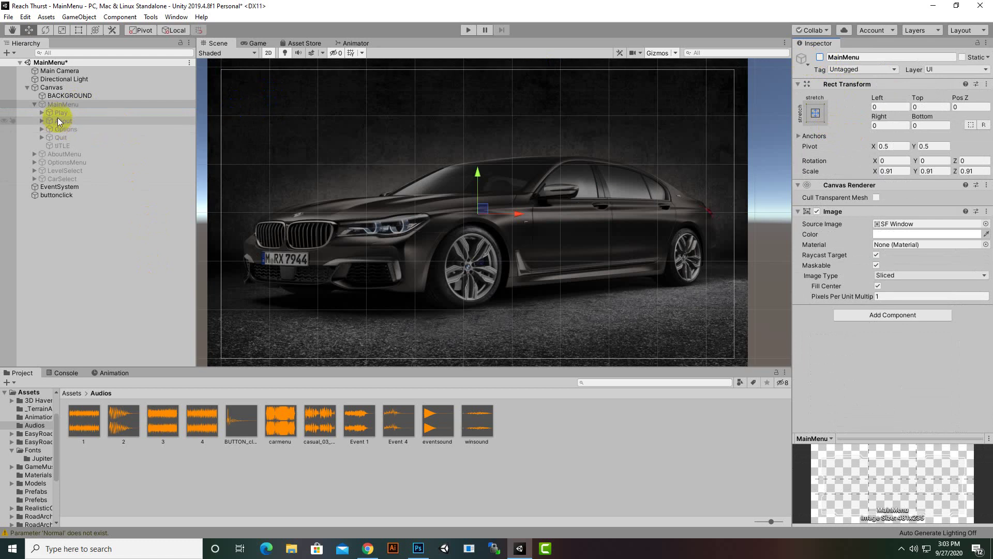
click(61, 154)
click(820, 57)
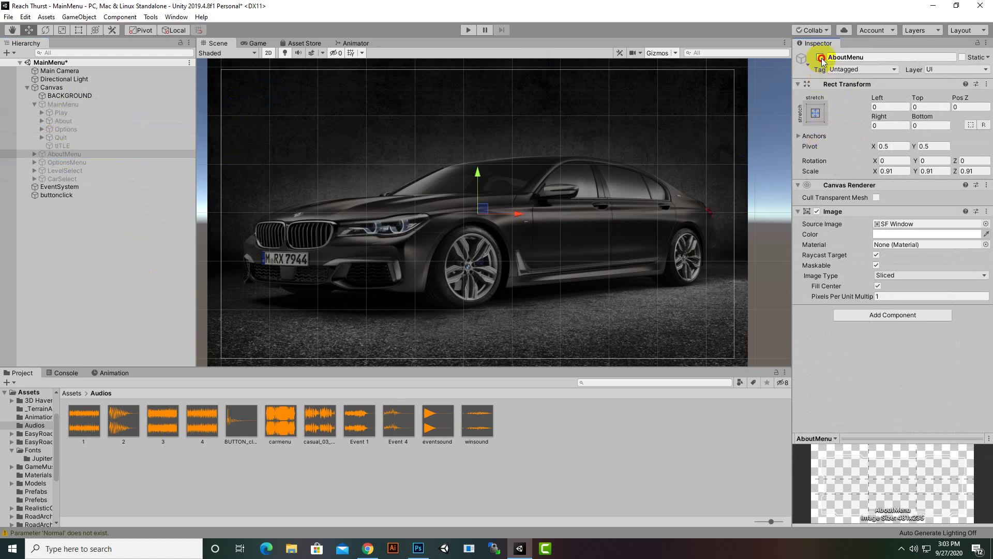
Add an On Click action to AboutMenu's Back button that plays the buttonclick sound through AudioSource.Play.
click(524, 307)
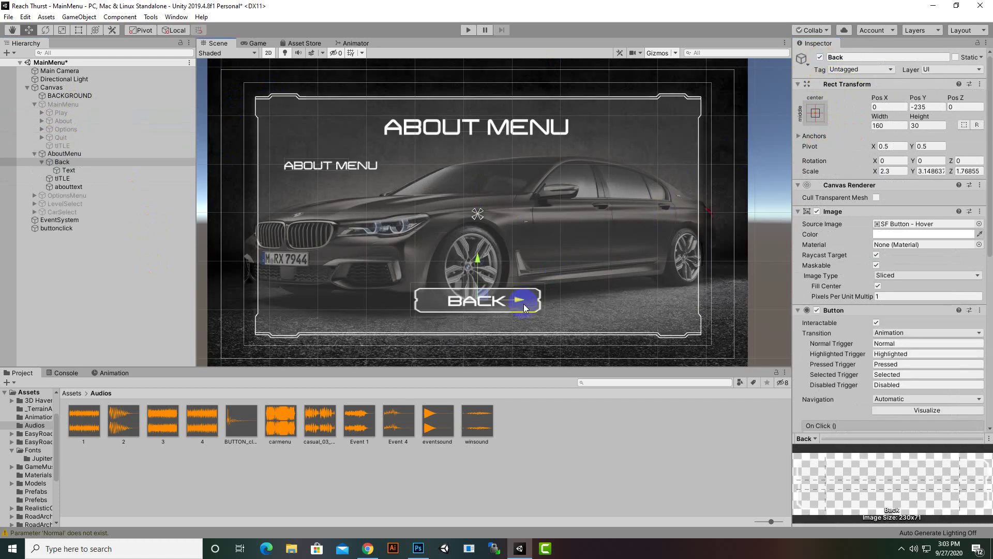
click(89, 162)
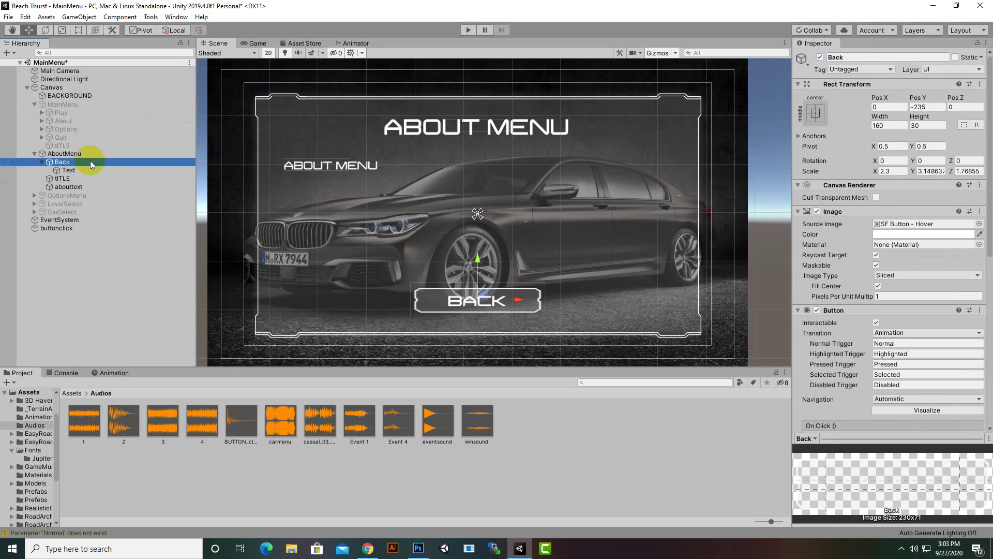
scroll(875, 349, down, 5)
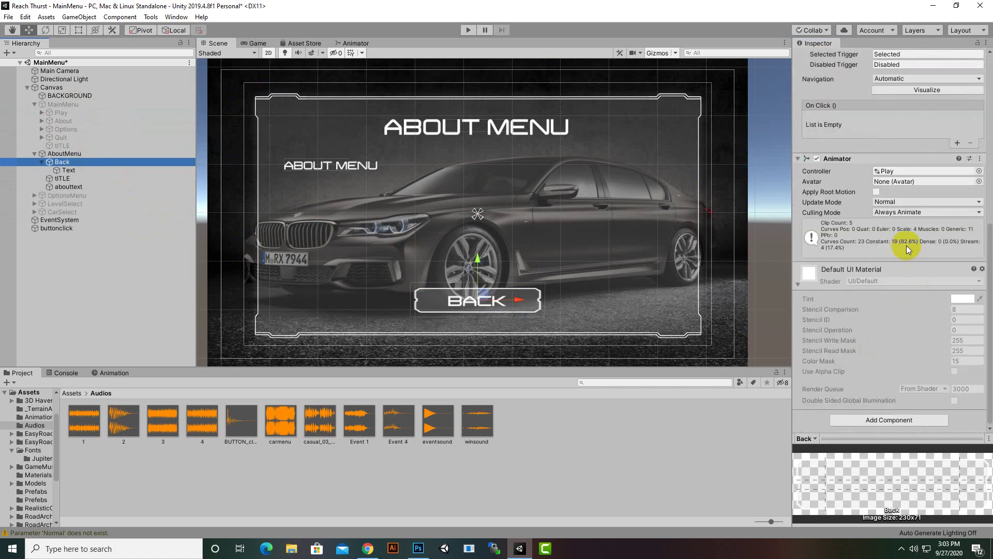
scroll(907, 260, up, 4)
scroll(913, 313, down, 3)
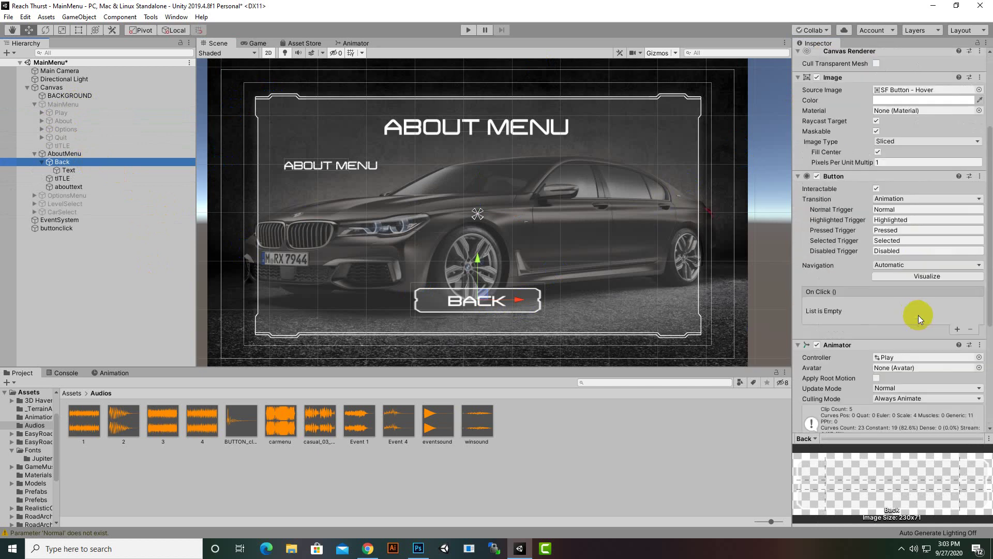
click(958, 329)
drag(52, 225, 814, 319)
click(882, 305)
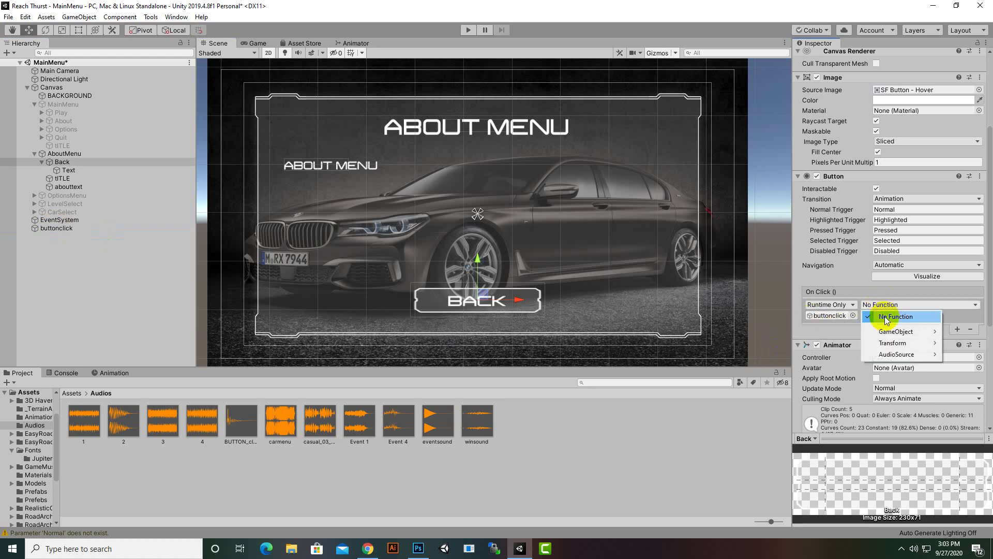
mouse_move(900, 354)
click(760, 482)
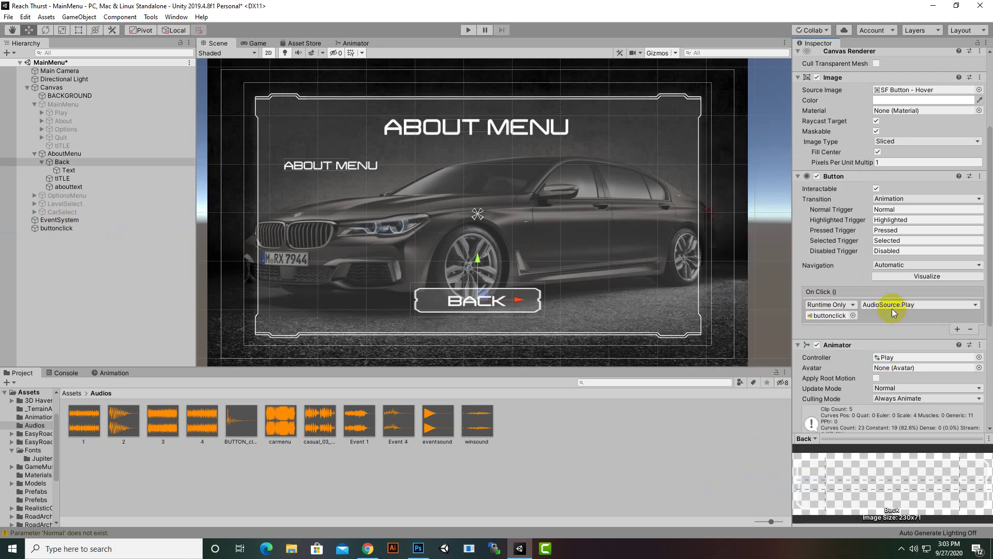
click(411, 309)
click(298, 311)
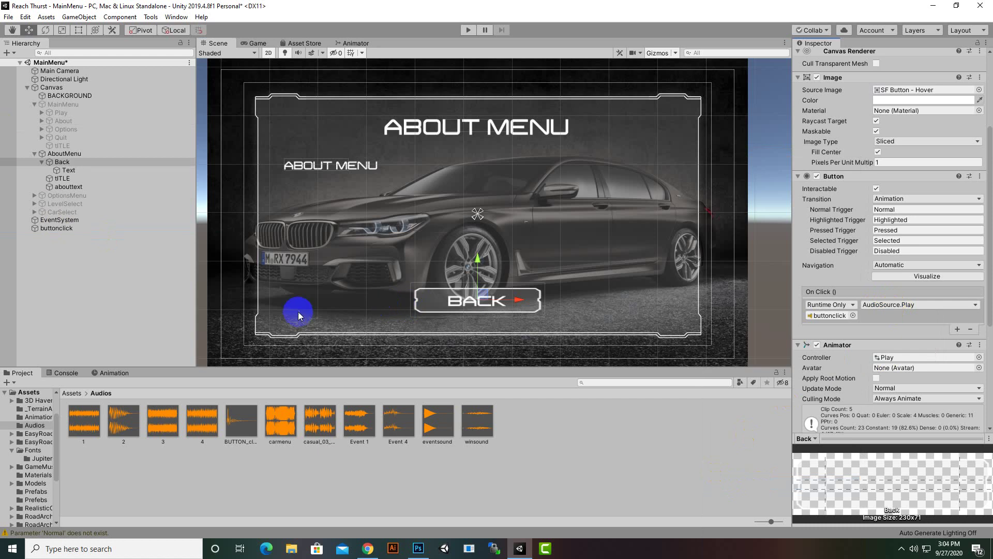
Add a second On Click action to the Back button that sets AboutMenu inactive through GameObject.SetActive.
click(68, 162)
click(957, 330)
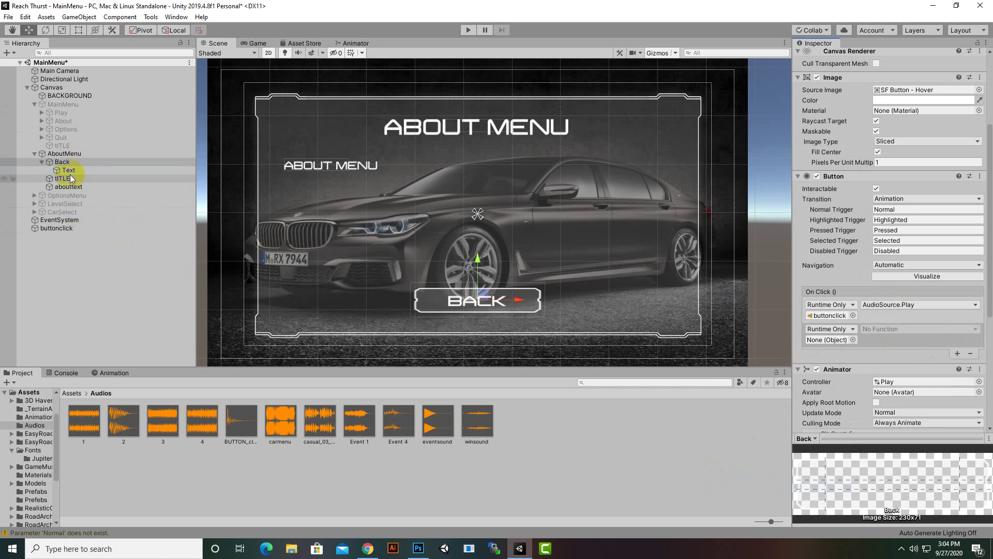
drag(64, 154, 828, 339)
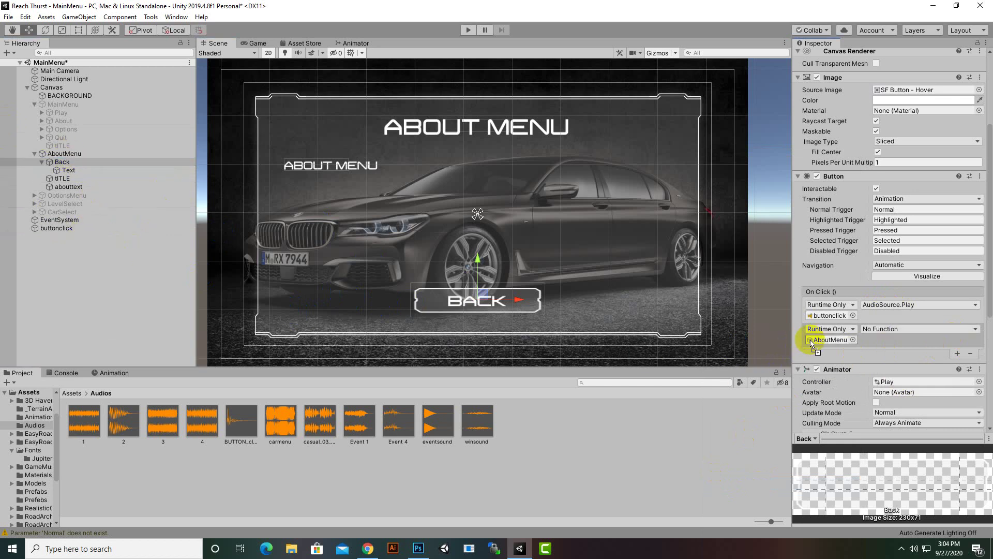
click(895, 330)
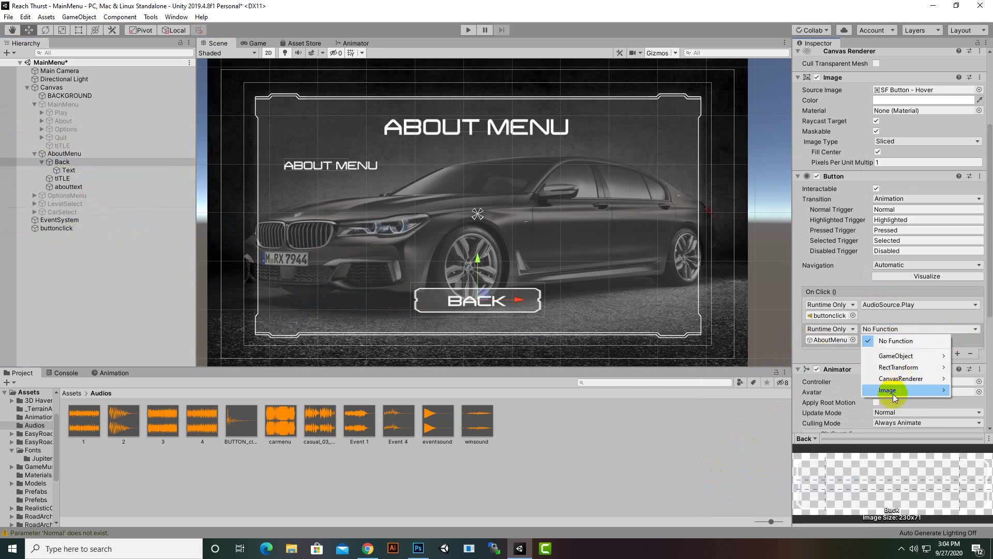
mouse_move(896, 355)
click(790, 435)
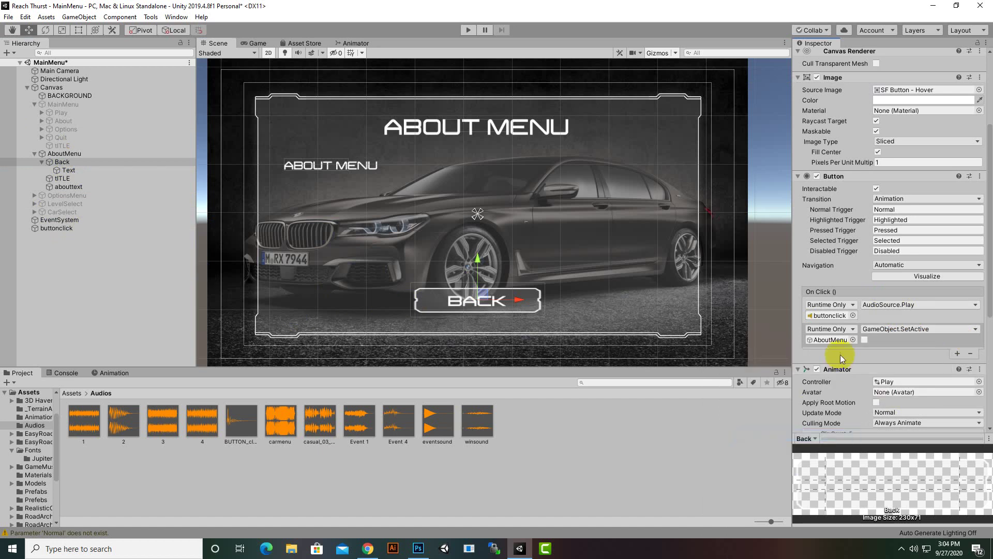
Add a third On Click action to Back that activates MainMenu through GameObject.SetActive, and save the scene.
click(959, 353)
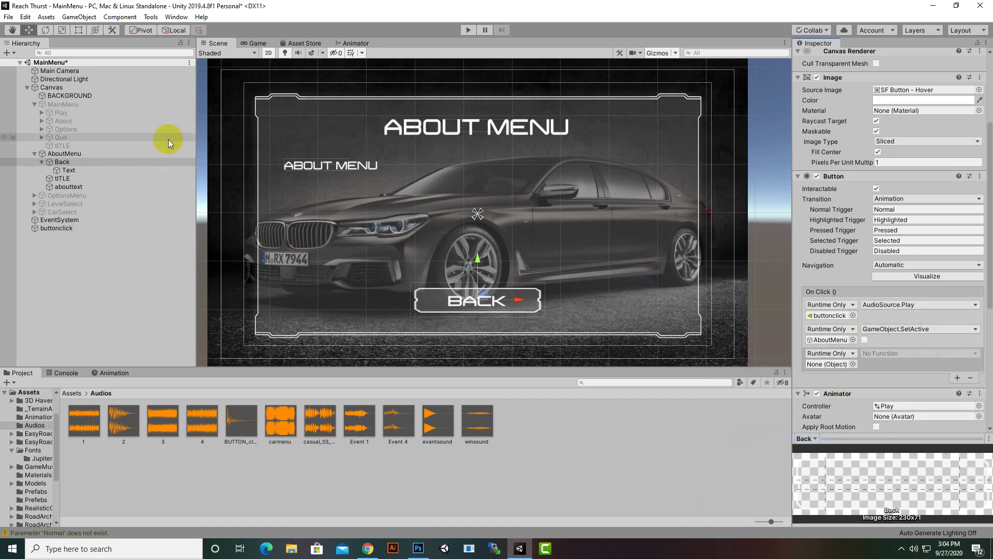
drag(58, 103, 829, 363)
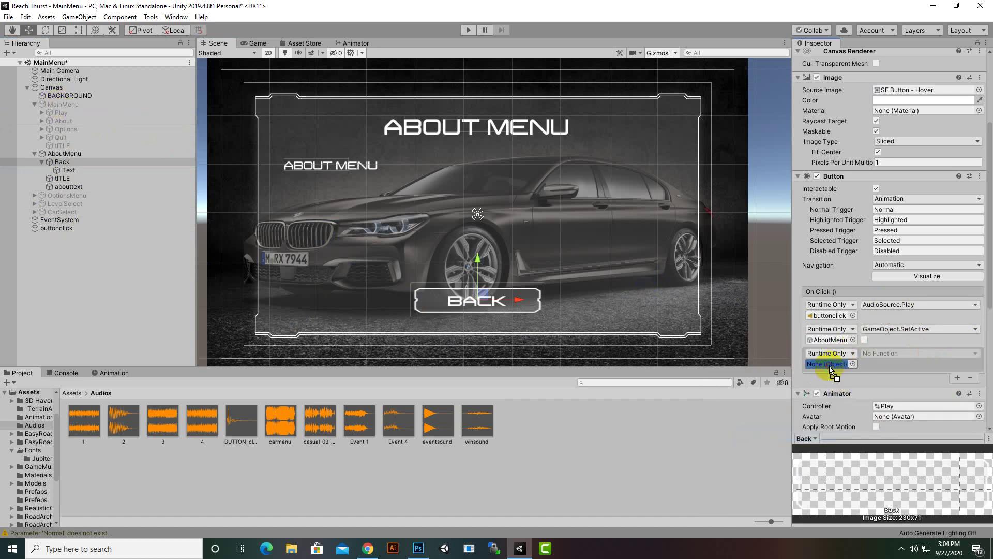
click(897, 353)
mouse_move(896, 381)
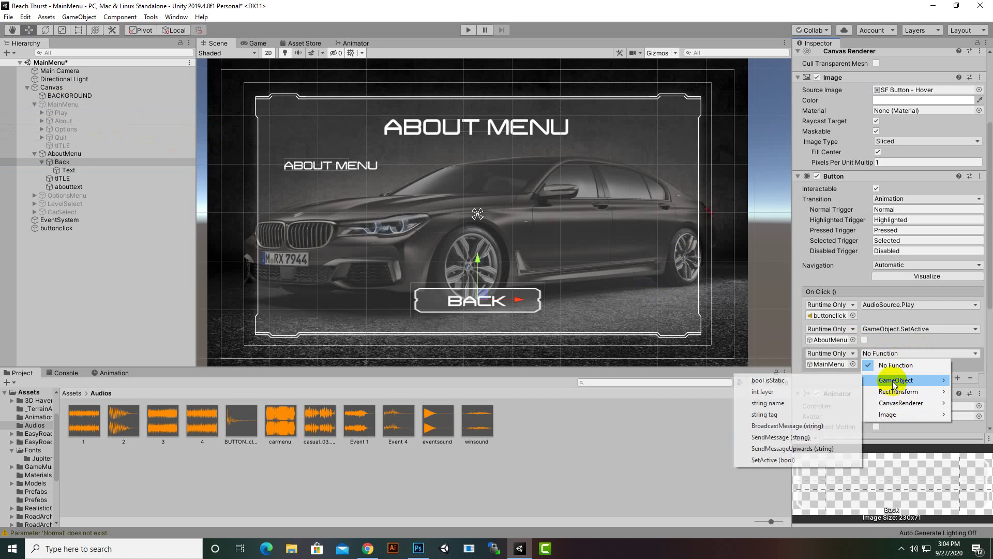
click(776, 459)
click(864, 364)
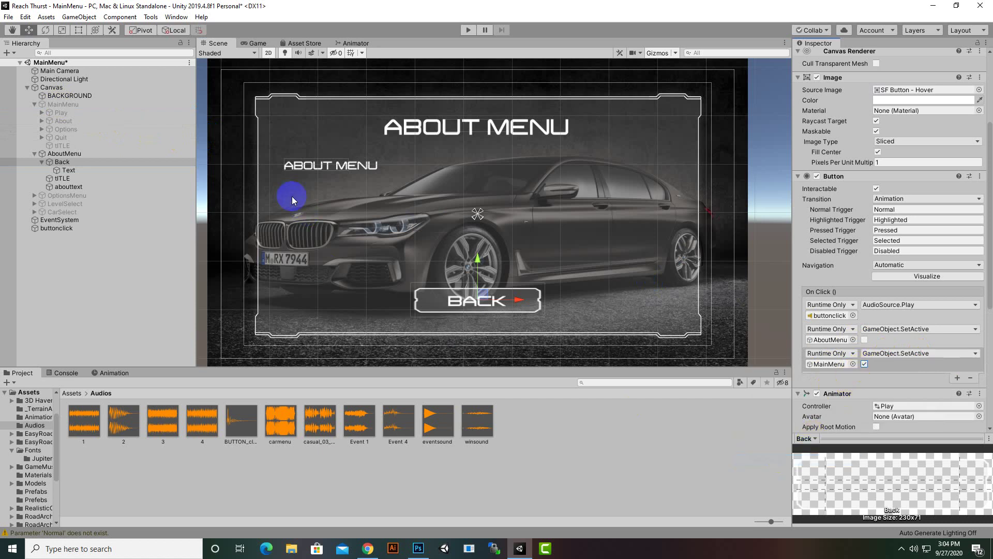
Deactivate the AboutMenu panel in the scene.
click(67, 153)
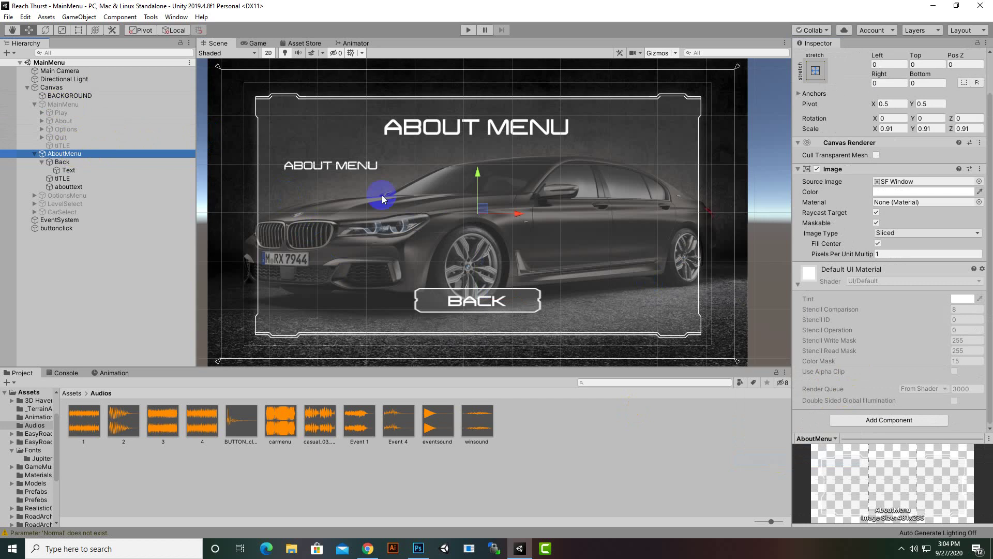
scroll(848, 76, up, 3)
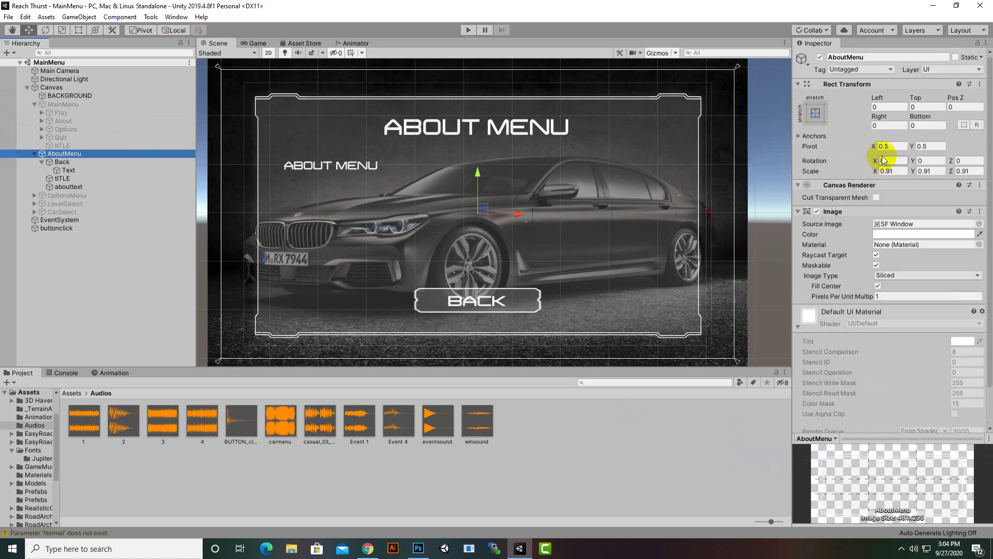
click(820, 57)
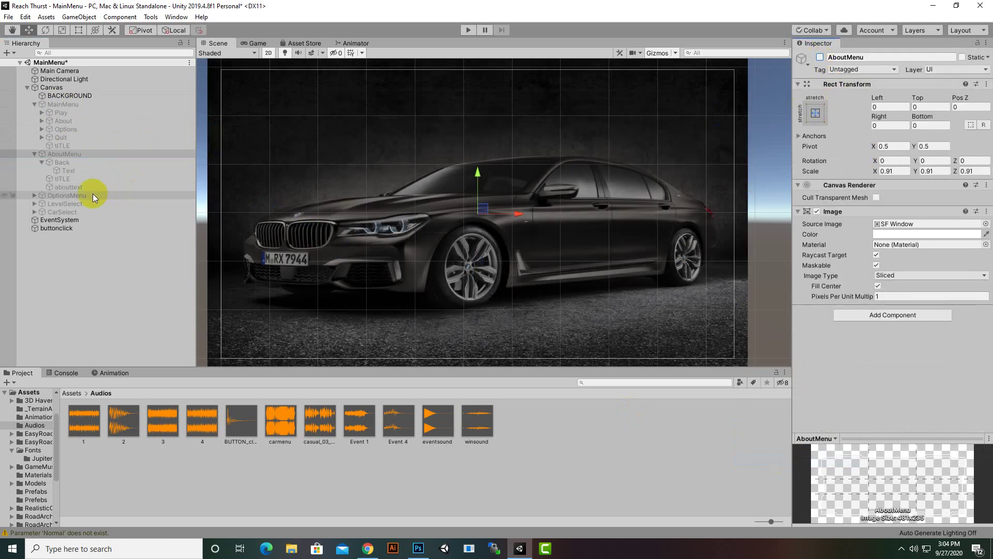
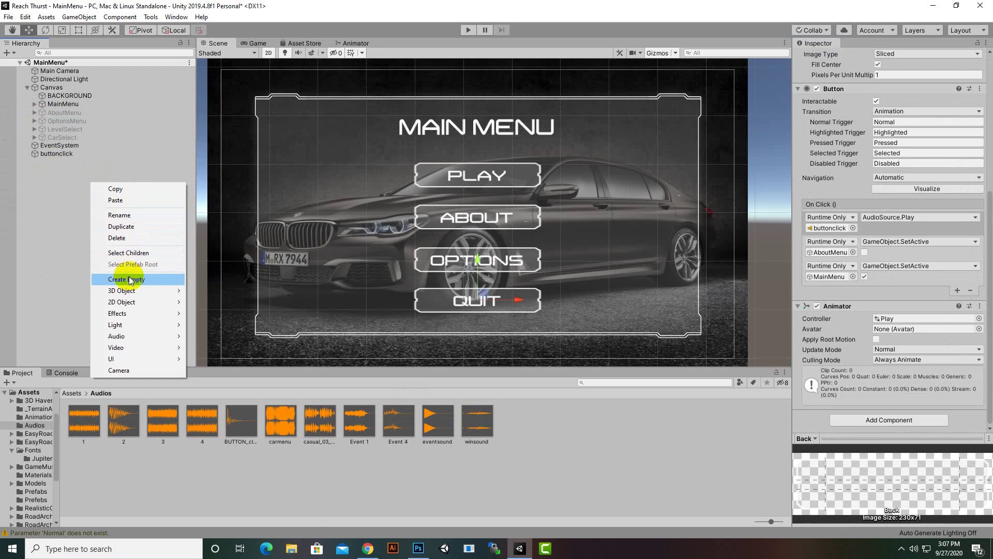
Create an Audio Source object in the scene and rename it backgroundmusic.
mouse_move(129, 336)
click(196, 335)
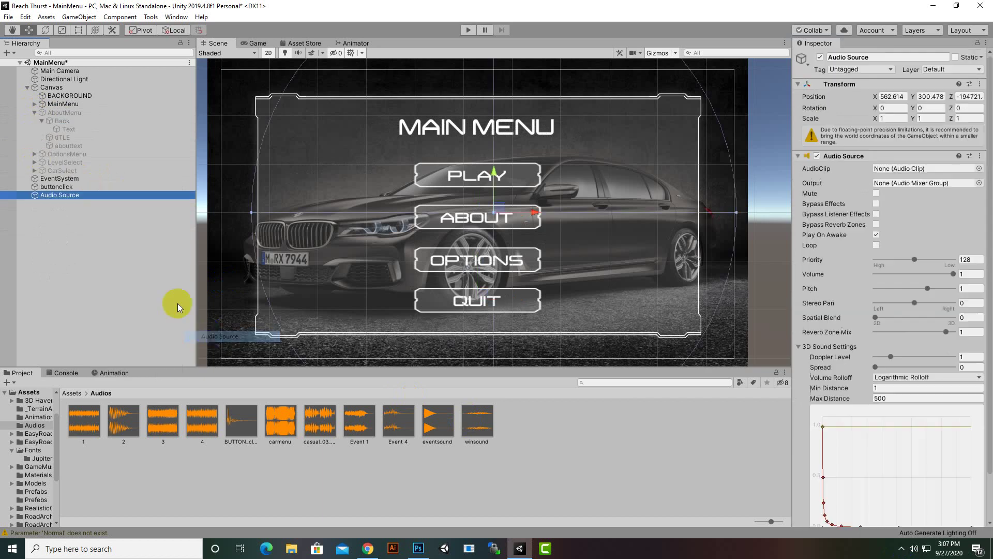
right_click(88, 196)
click(109, 228)
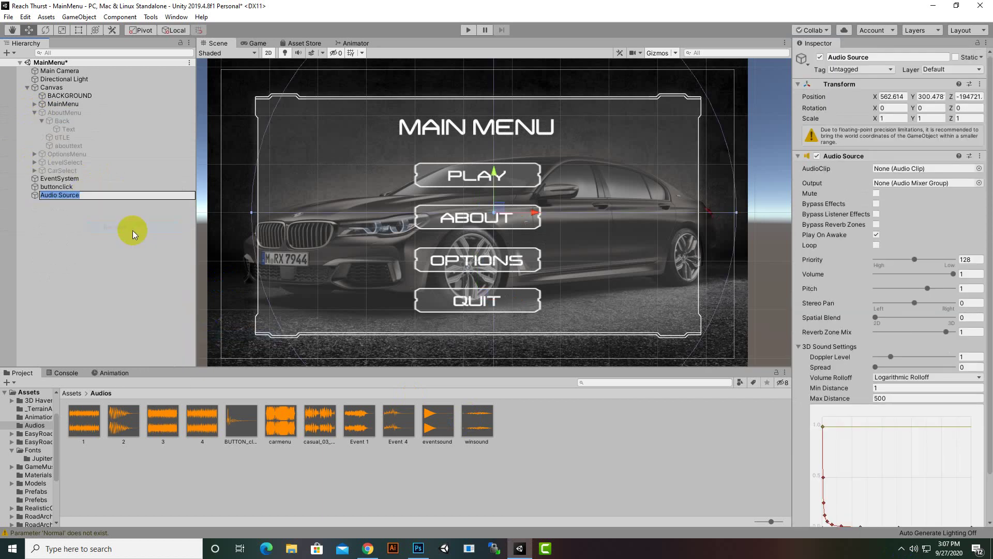
text(backgroundmusic)
key(Return)
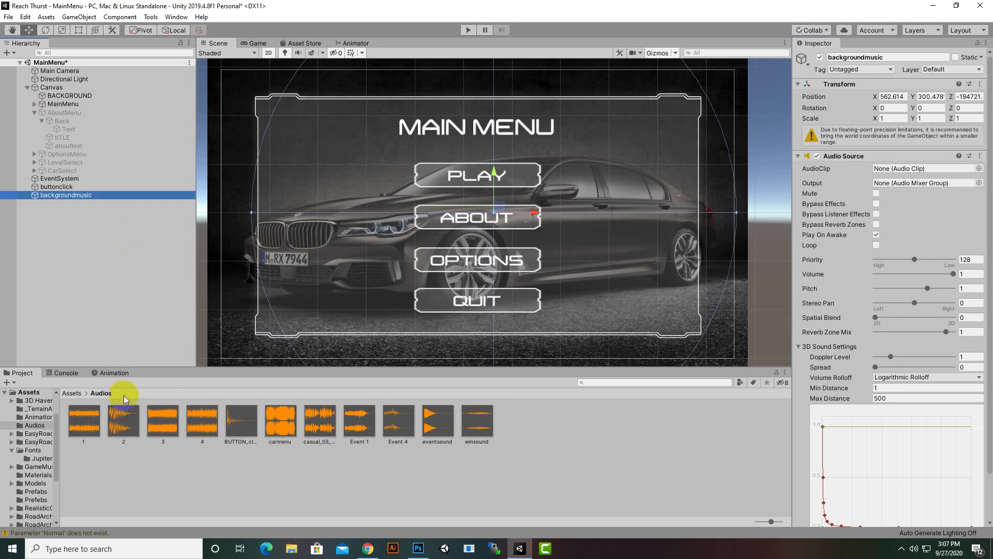
Play back the audio clips 1, 2, 3 and 4 from the Audios folder to audition them as background music.
click(84, 420)
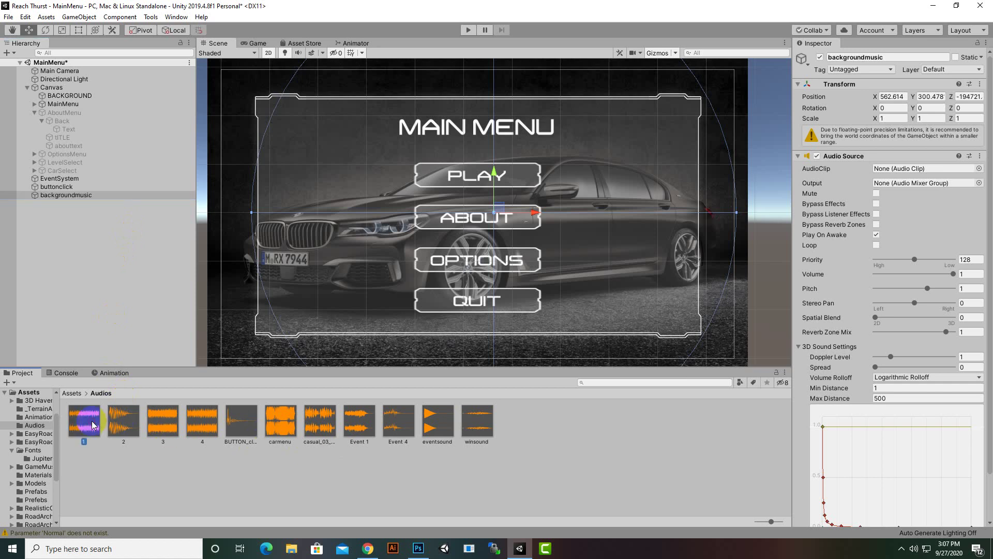
click(950, 438)
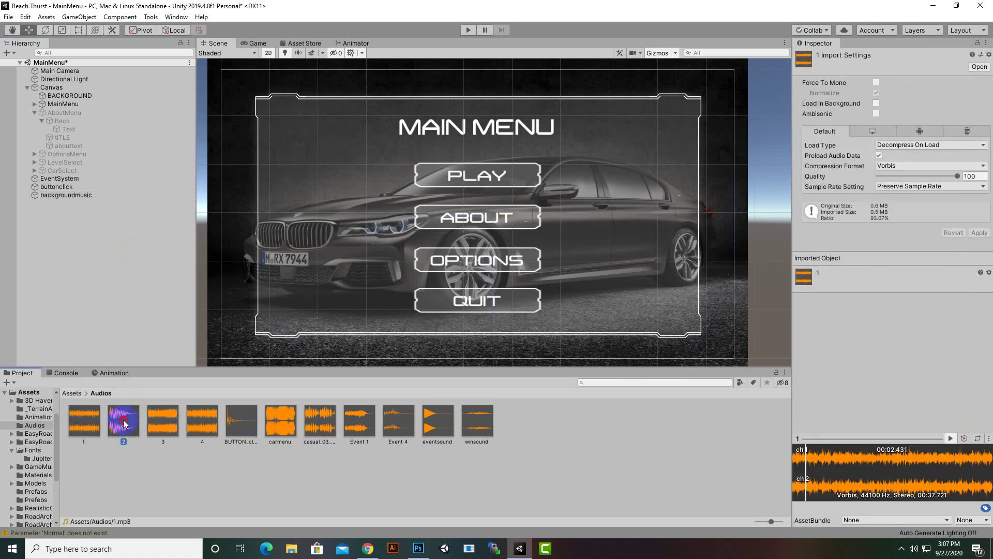
click(123, 420)
click(951, 439)
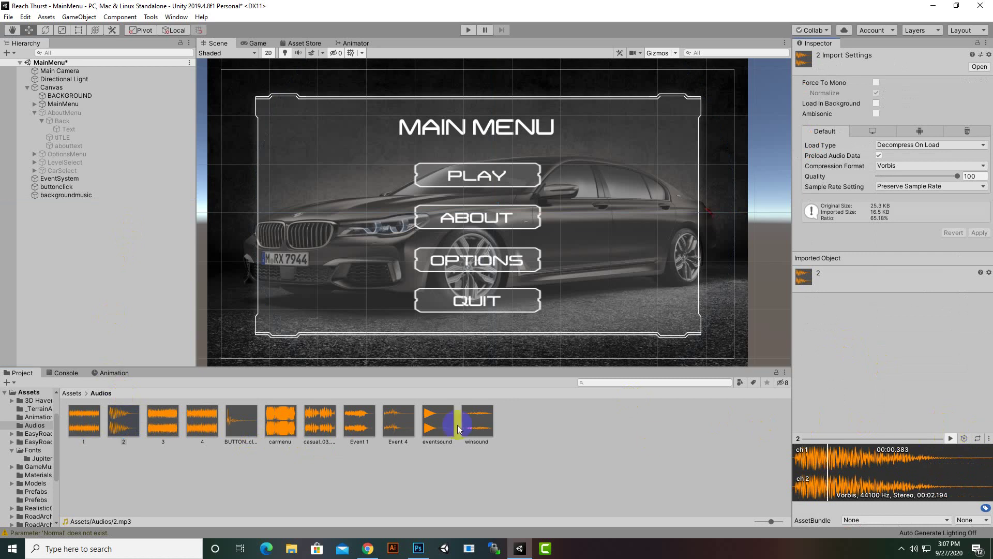
click(163, 420)
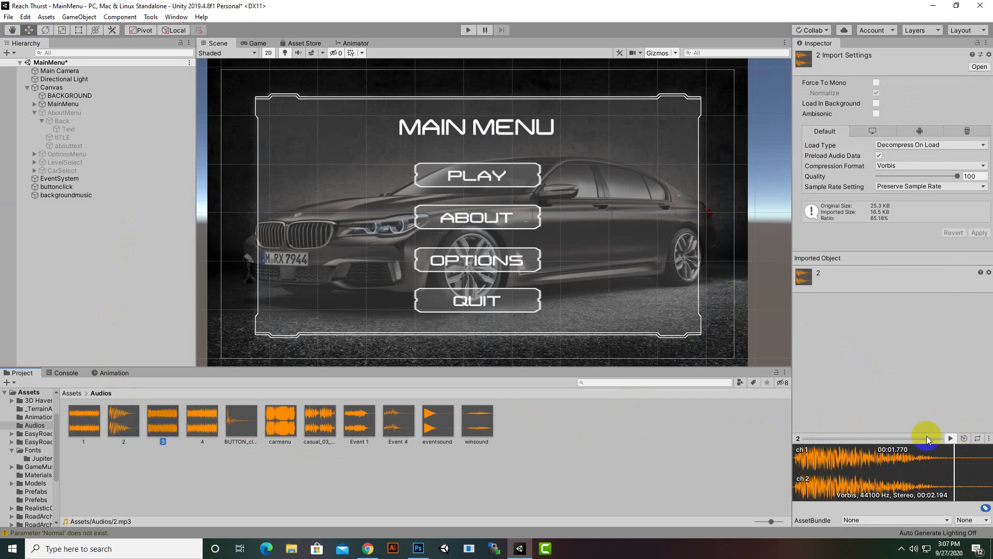
click(948, 438)
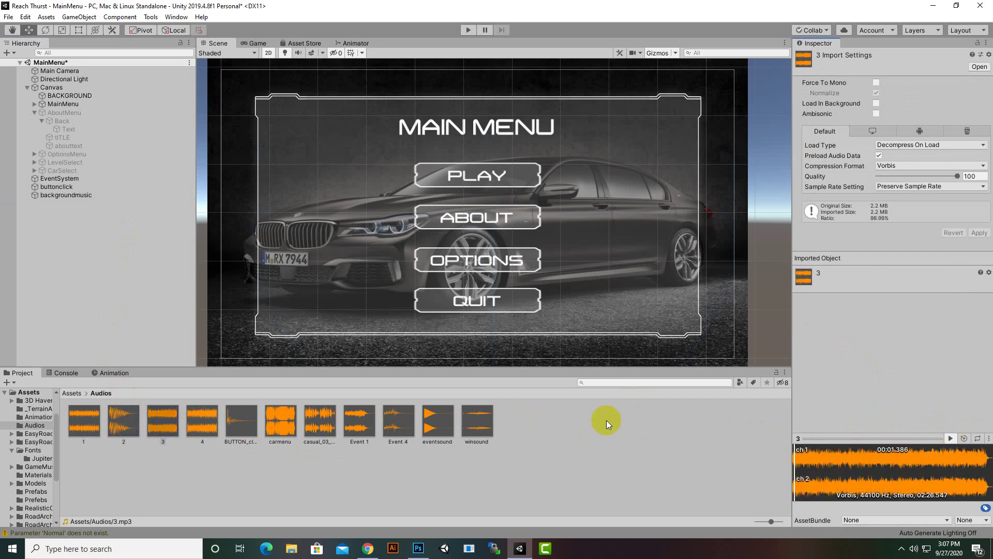
mouse_move(428, 439)
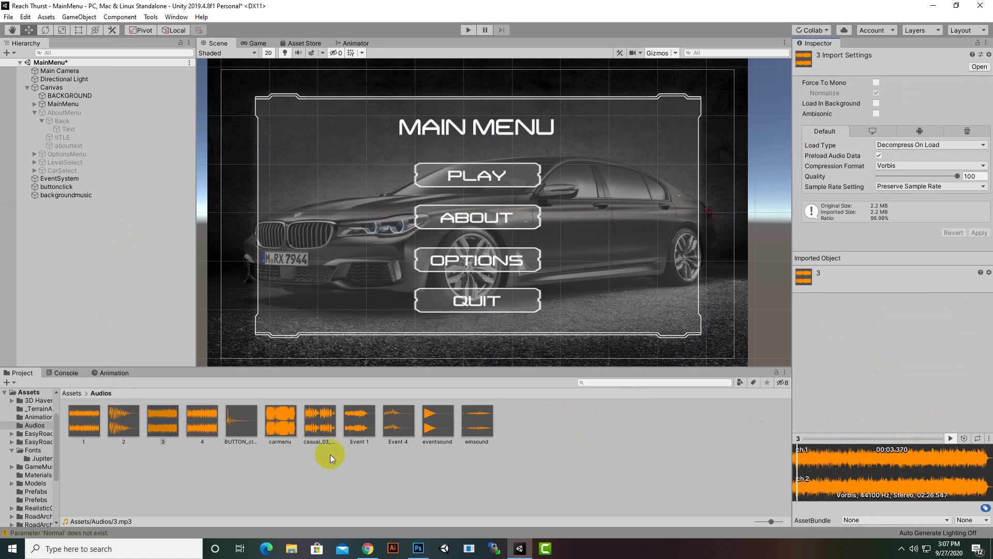
mouse_move(156, 430)
click(201, 422)
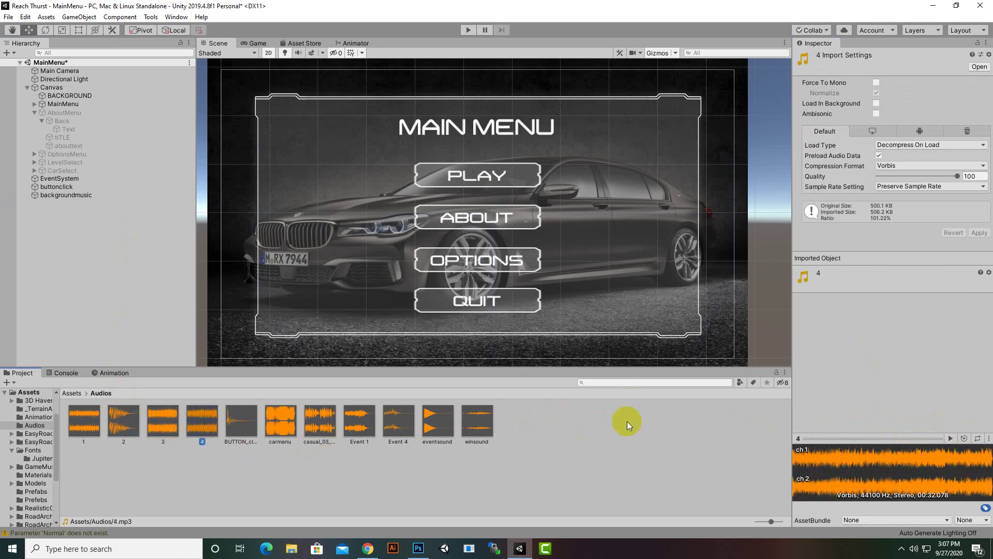
click(950, 438)
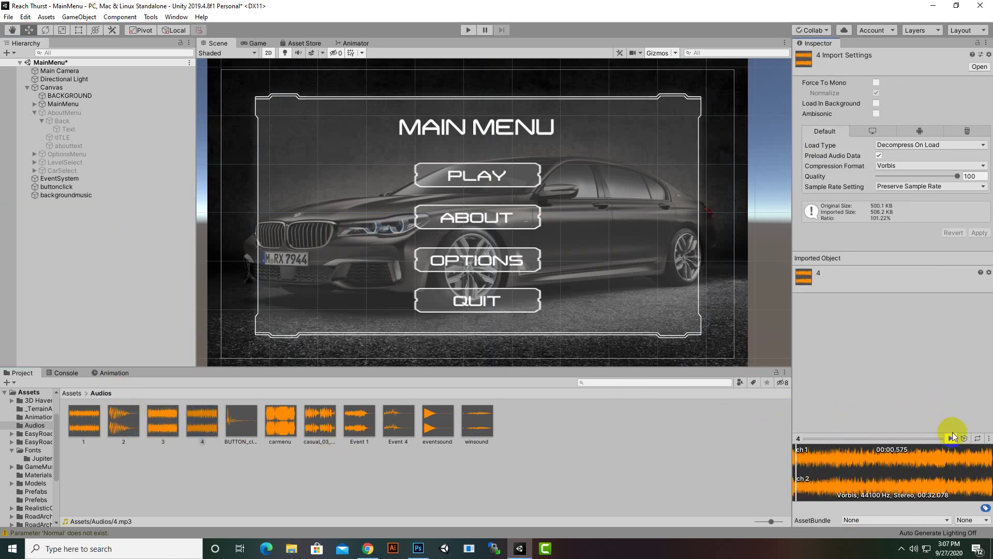
Preview the carmenu and casual_03_loop audio clips, and play carmenu once more for comparison.
click(279, 440)
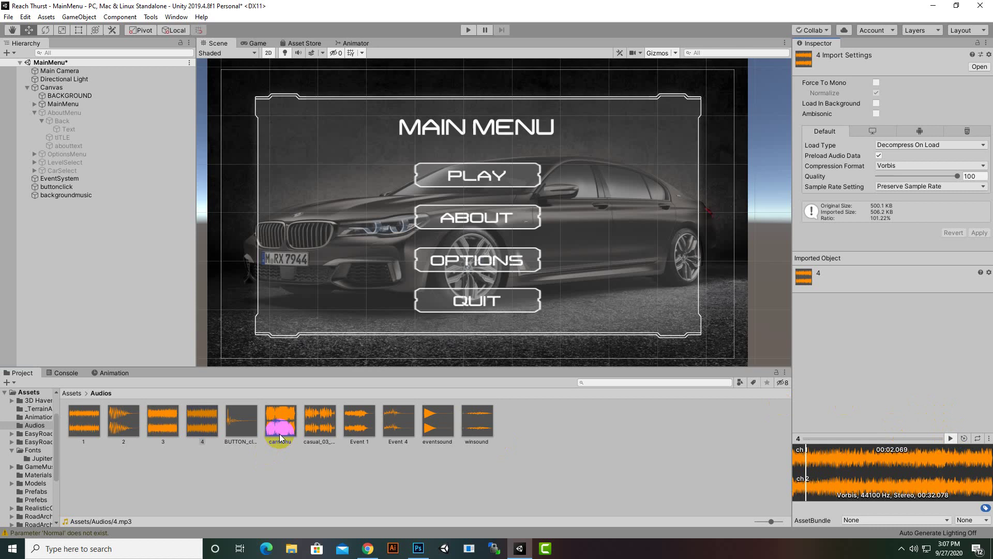
click(951, 439)
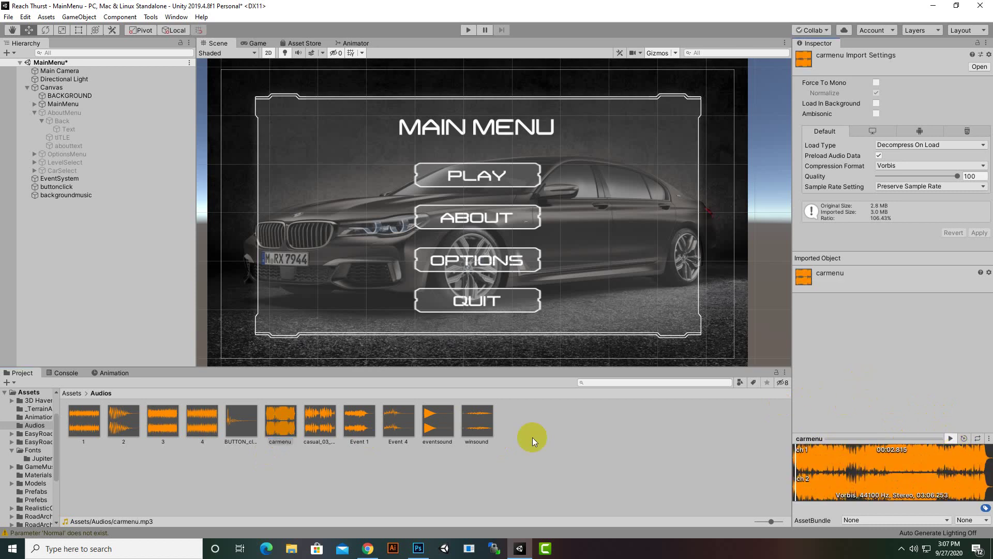
click(305, 433)
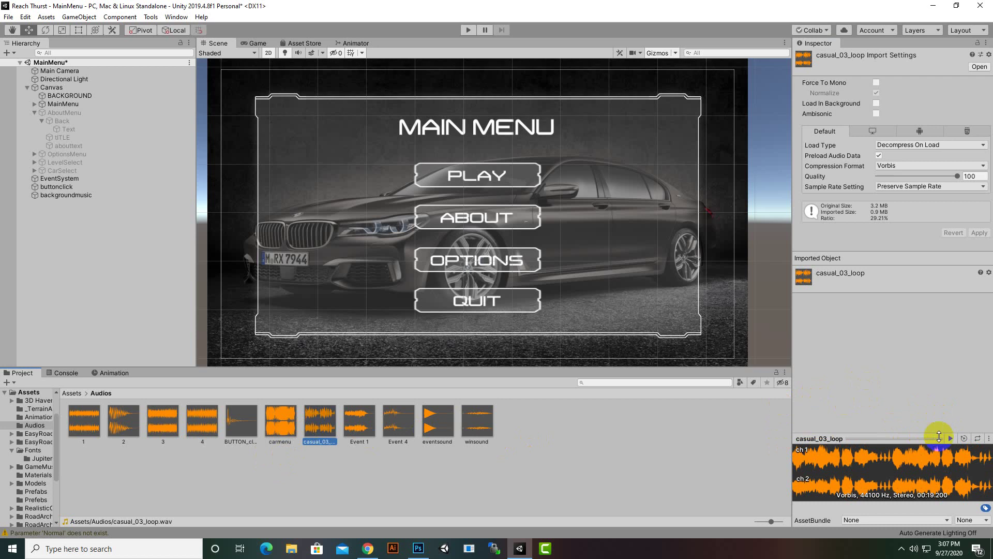
click(948, 439)
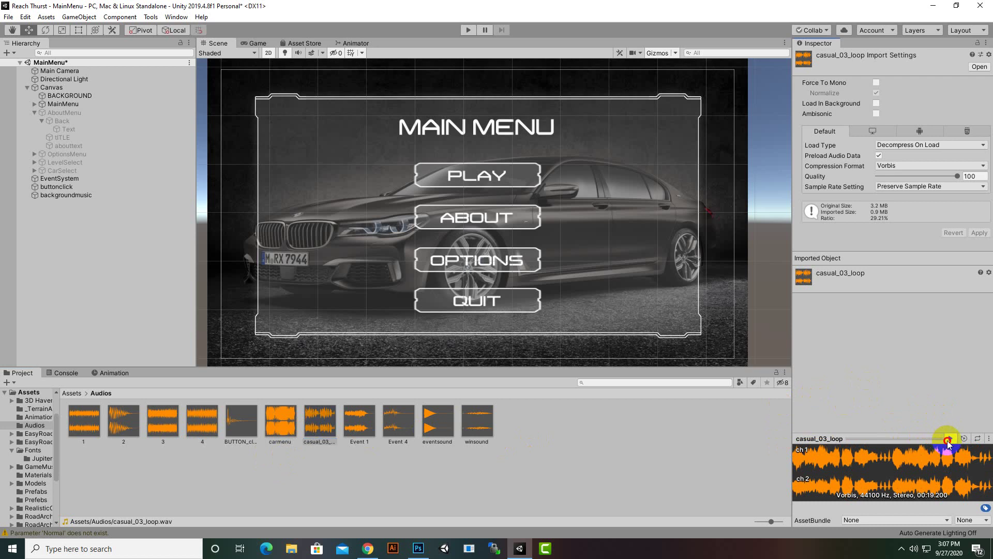
click(281, 420)
click(885, 472)
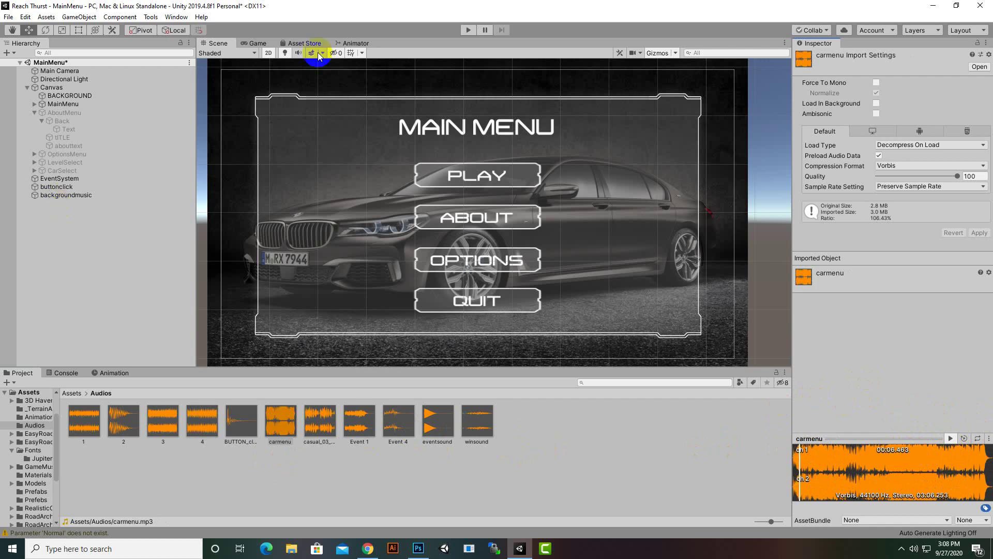
Assign the carmenu clip to the backgroundmusic object's Audio Source and enable Loop.
click(62, 194)
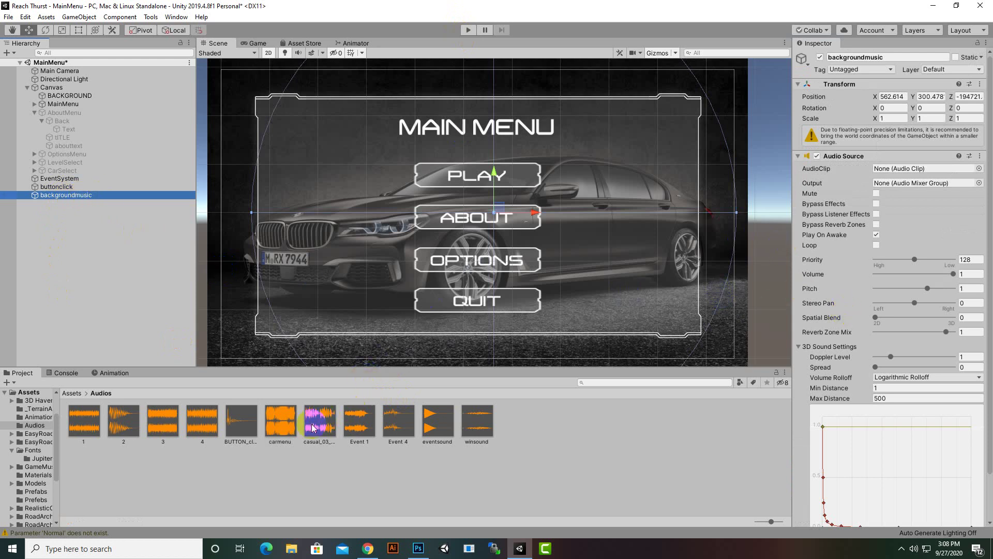
drag(280, 421, 900, 169)
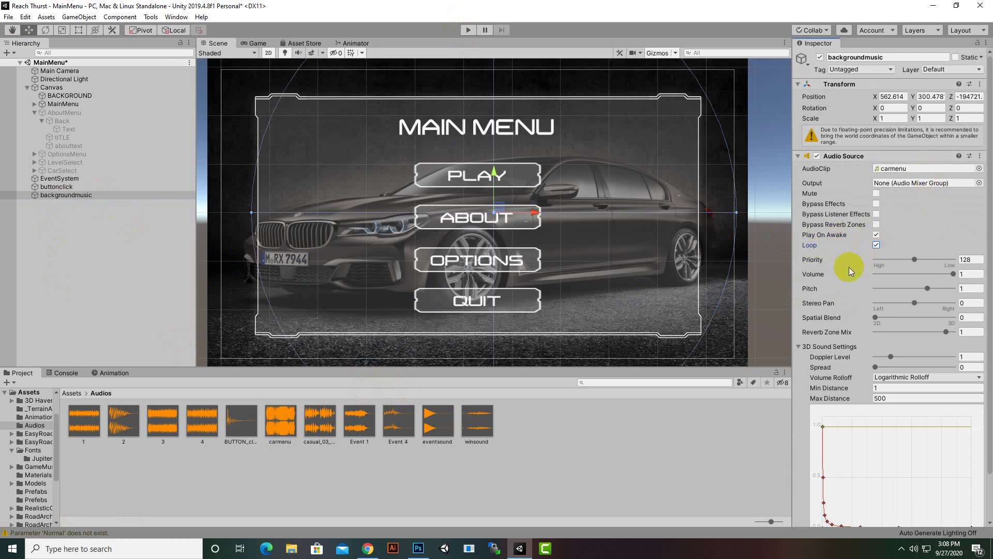
click(822, 248)
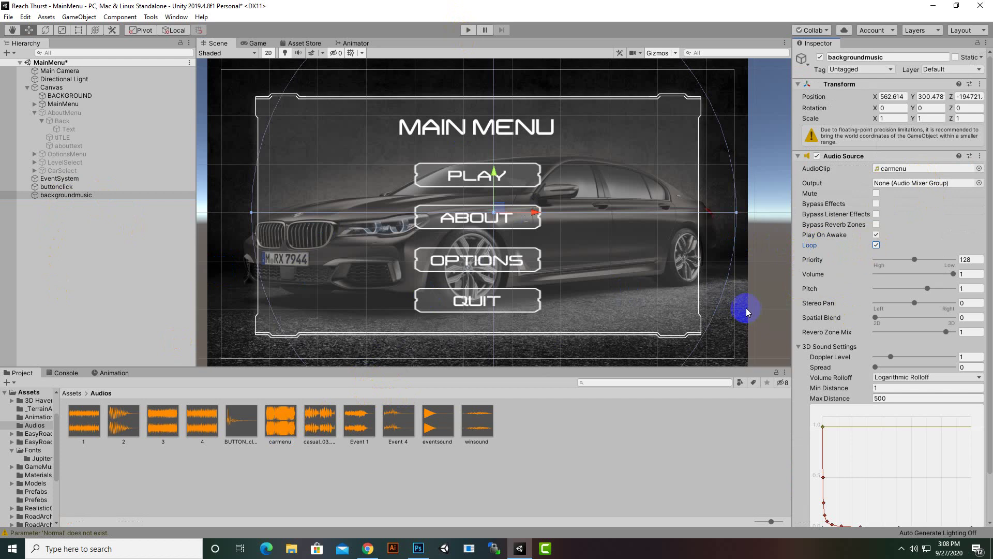
Set the backgroundmusic Audio Source volume to 0.7 and save the scene.
click(954, 274)
click(954, 274)
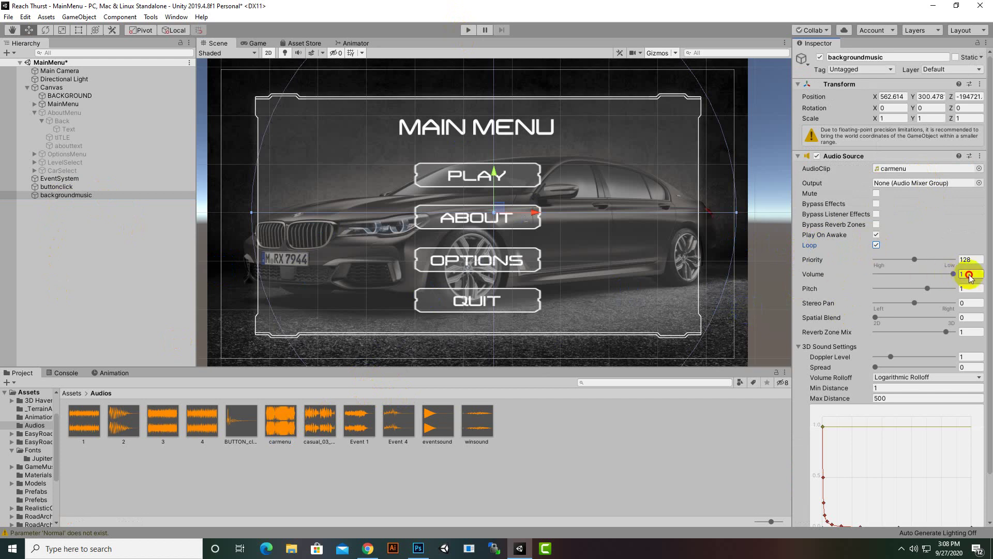
text(.)
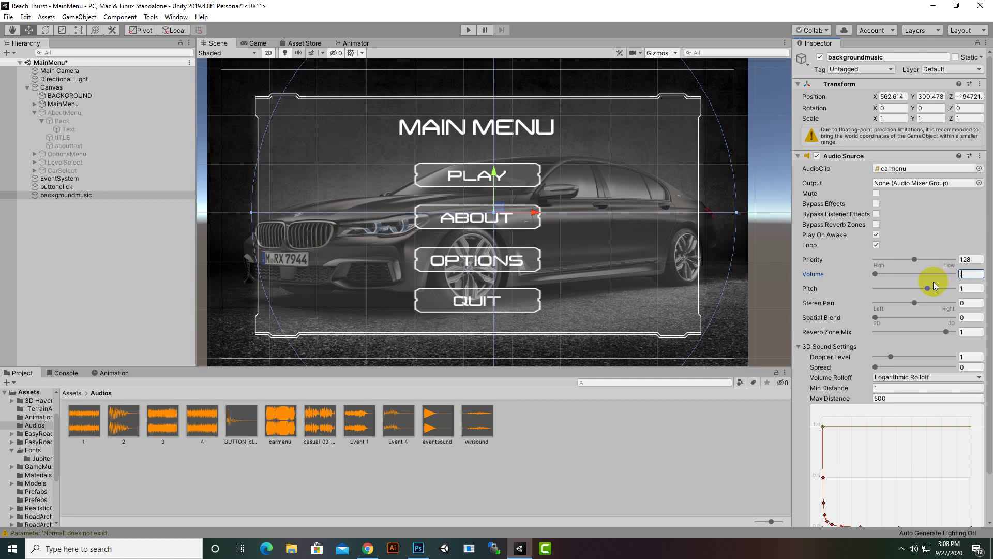
text(7)
click(465, 105)
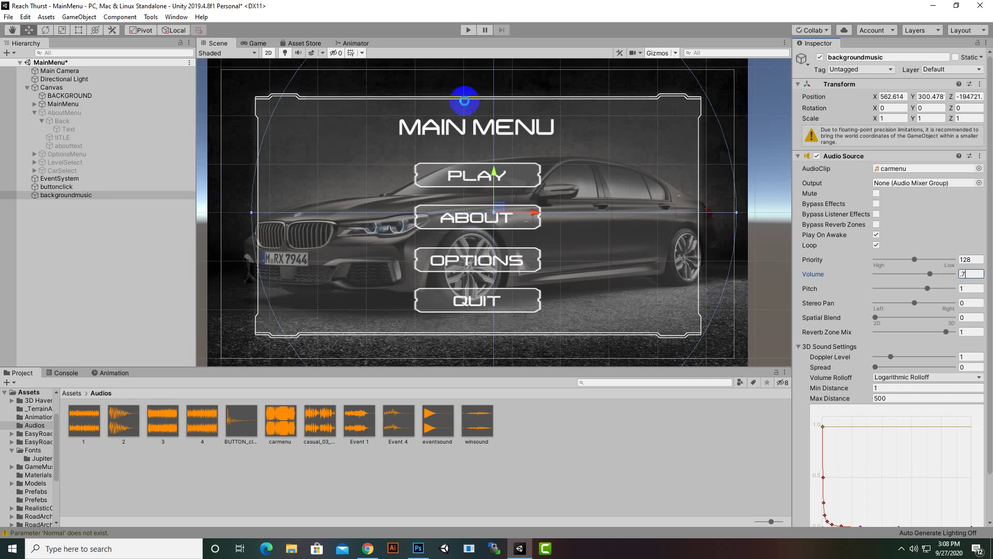
Run the game and test opening the About and Options menus and returning from each to the main menu.
click(469, 33)
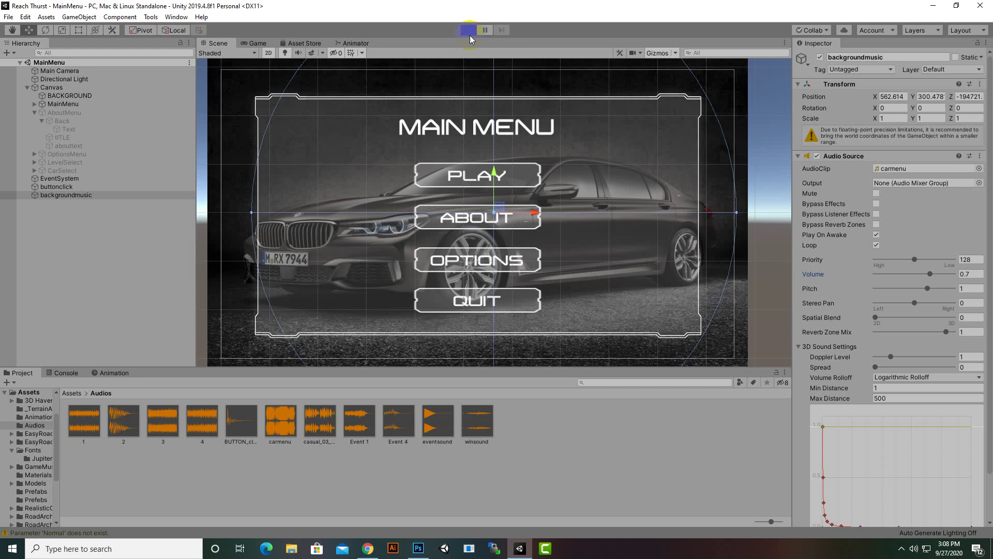
click(570, 105)
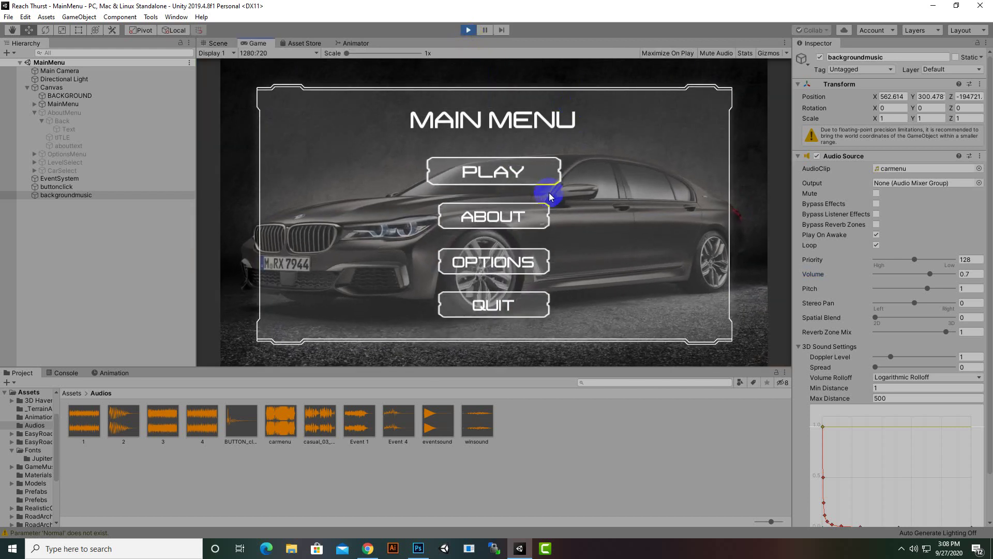
click(519, 216)
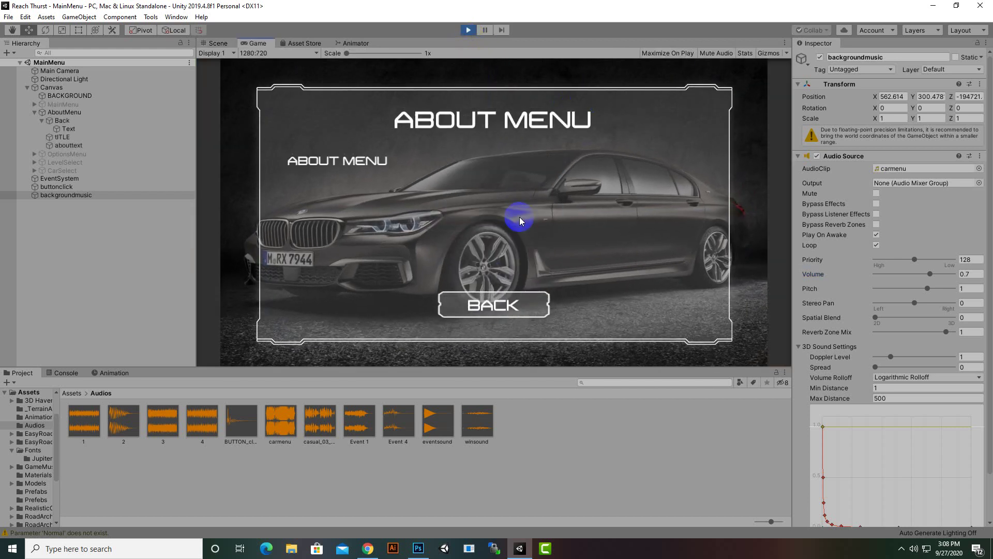
click(495, 309)
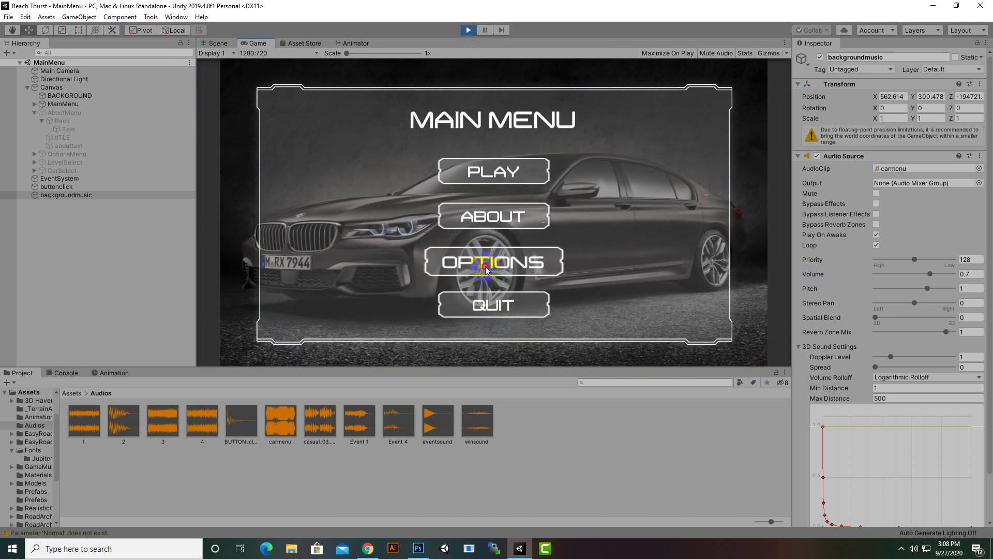
click(485, 265)
click(492, 305)
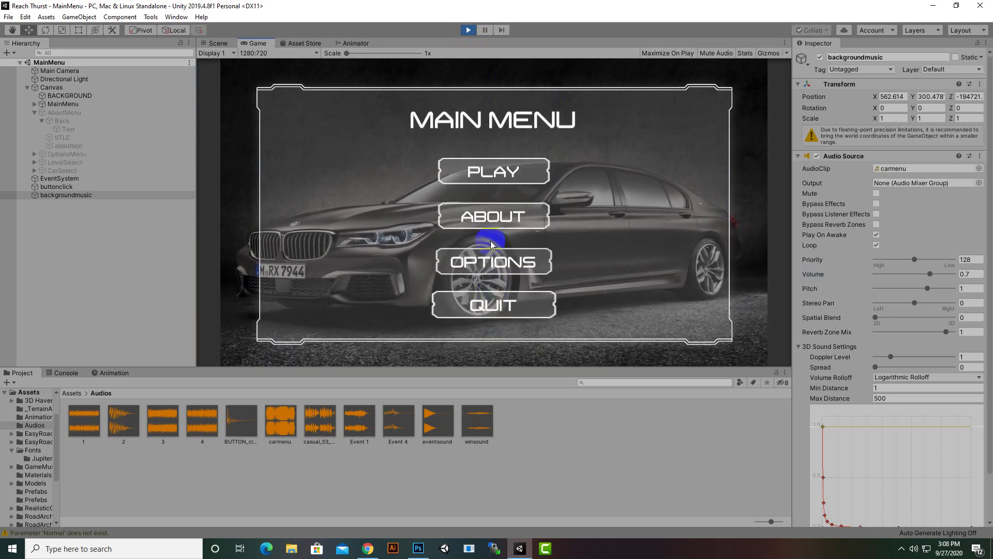
Test the Play button and the return from mode selection, retest switching between Options and the main menu, and stop the game.
click(494, 174)
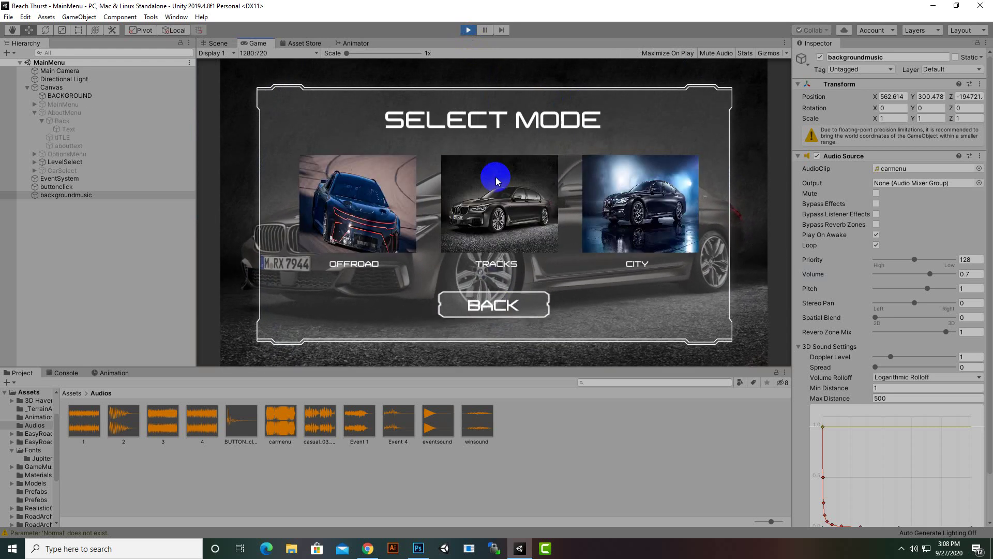
click(487, 303)
click(478, 295)
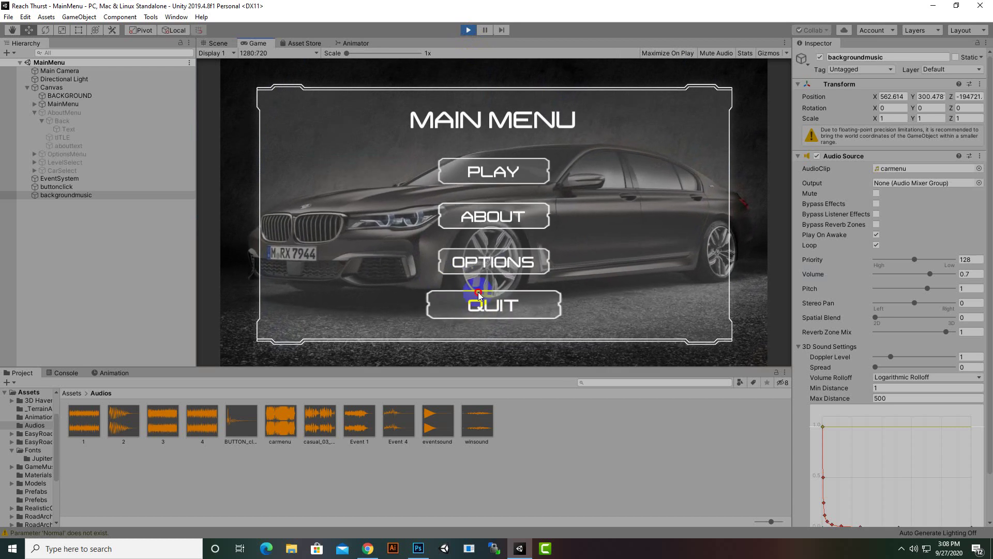
click(491, 257)
click(487, 292)
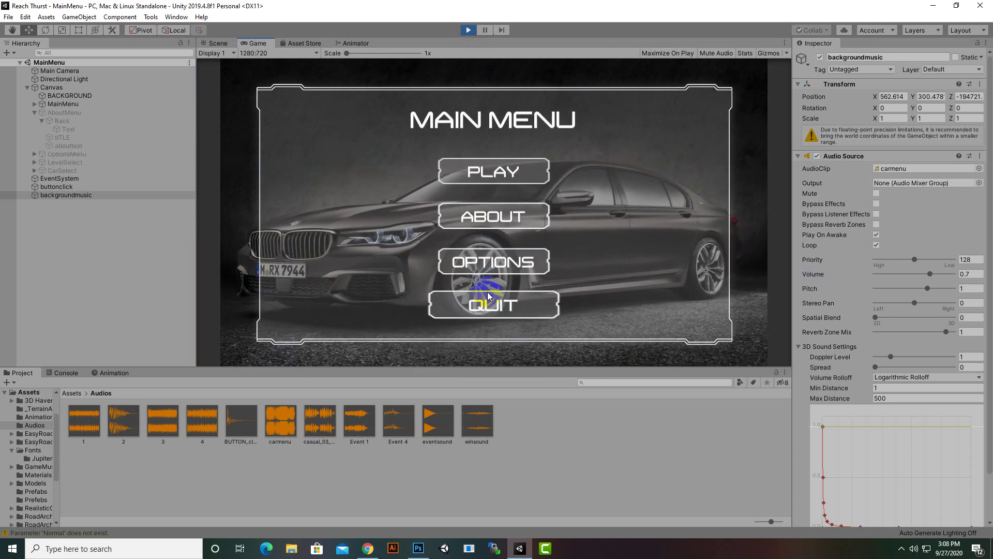
click(495, 268)
click(470, 309)
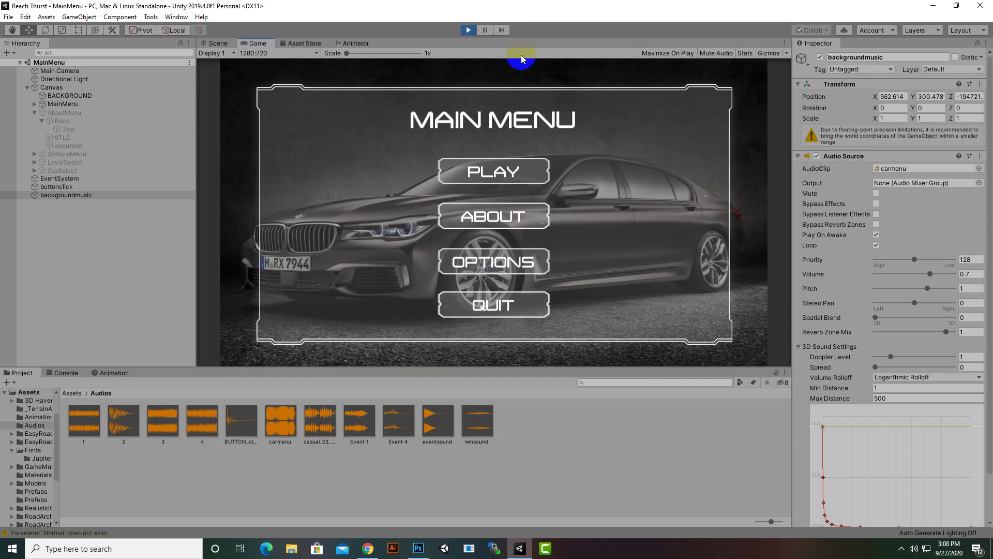
click(468, 30)
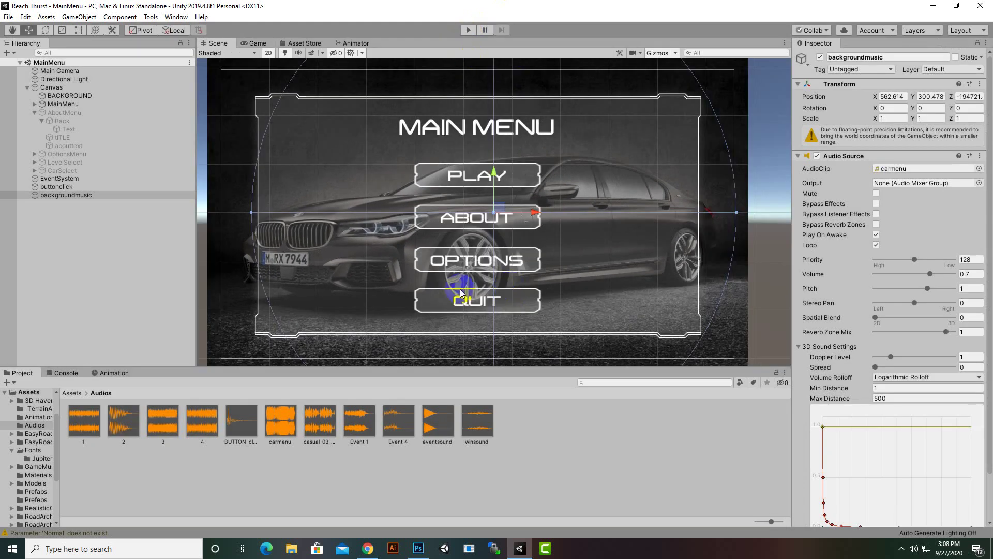